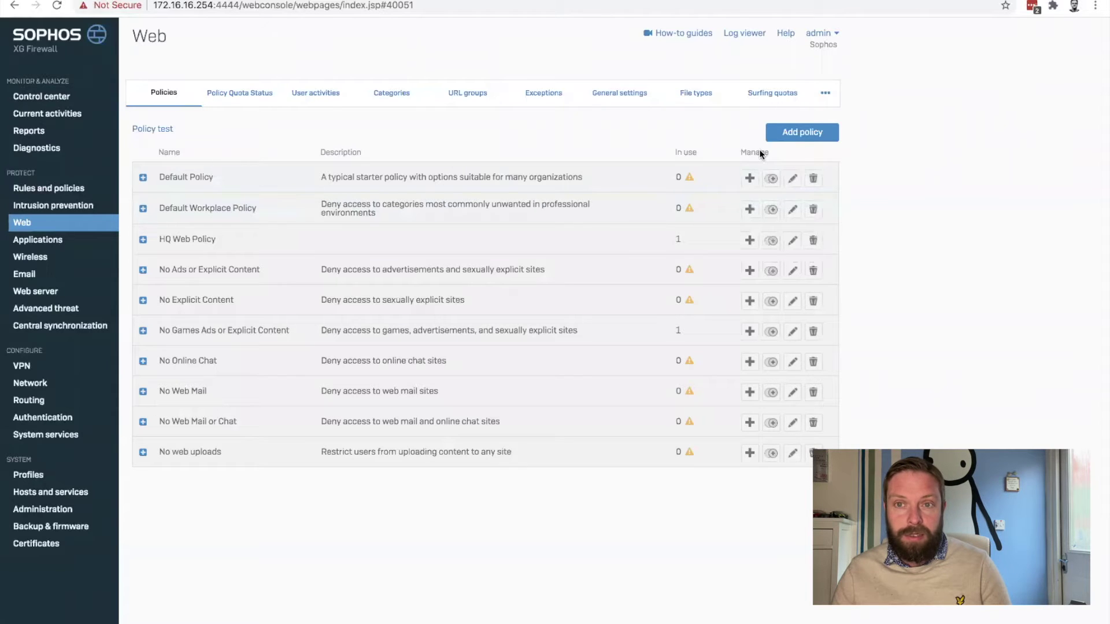
Create a web policy named New Web Policy and add a first rule to it.
left_click(800, 132)
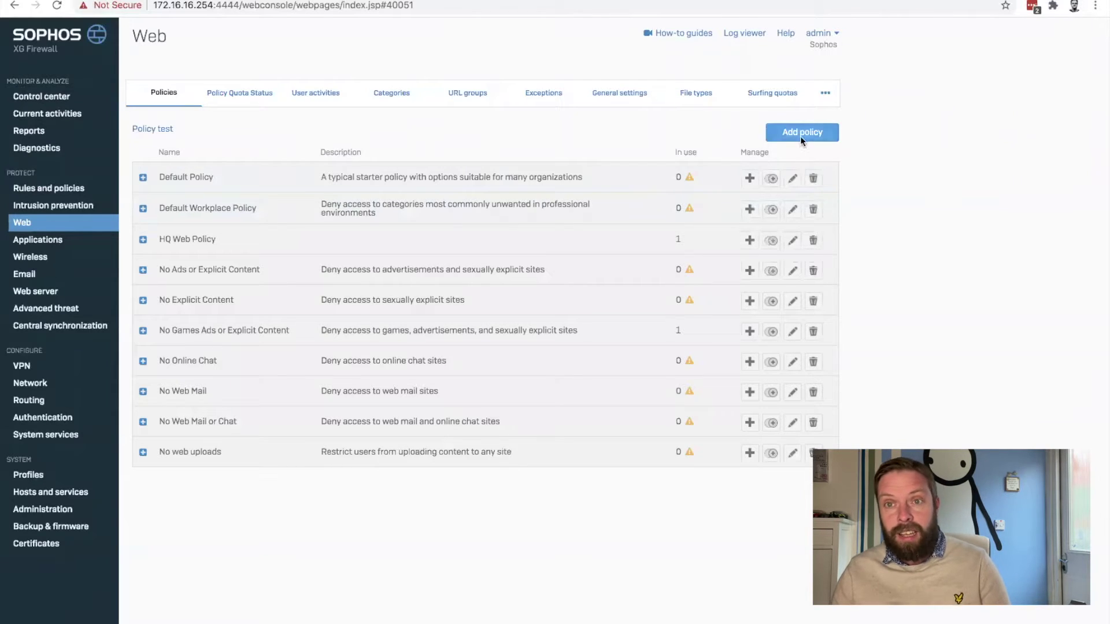
type("New Web Policy")
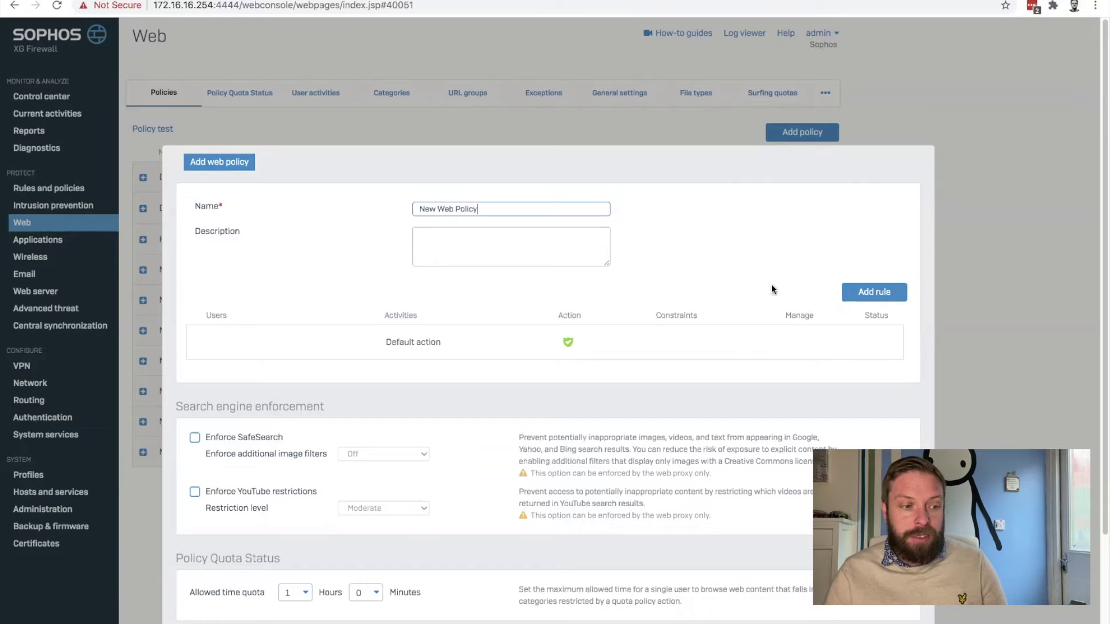
left_click(867, 297)
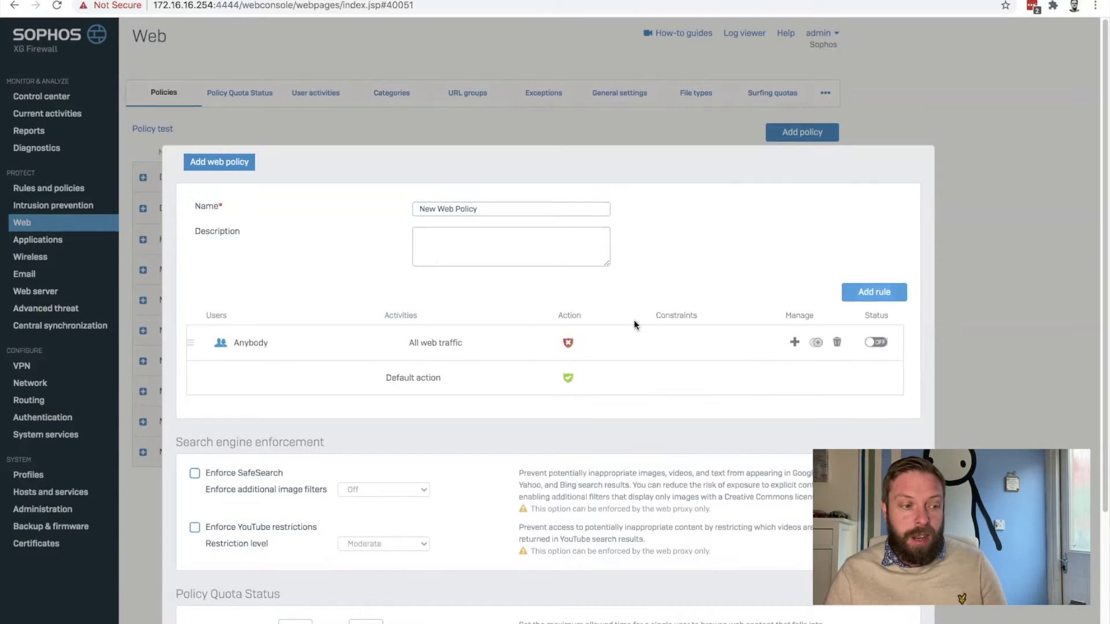
Replace Anybody with the Managers group as the users of the new rule.
left_click(354, 344)
left_click(394, 342)
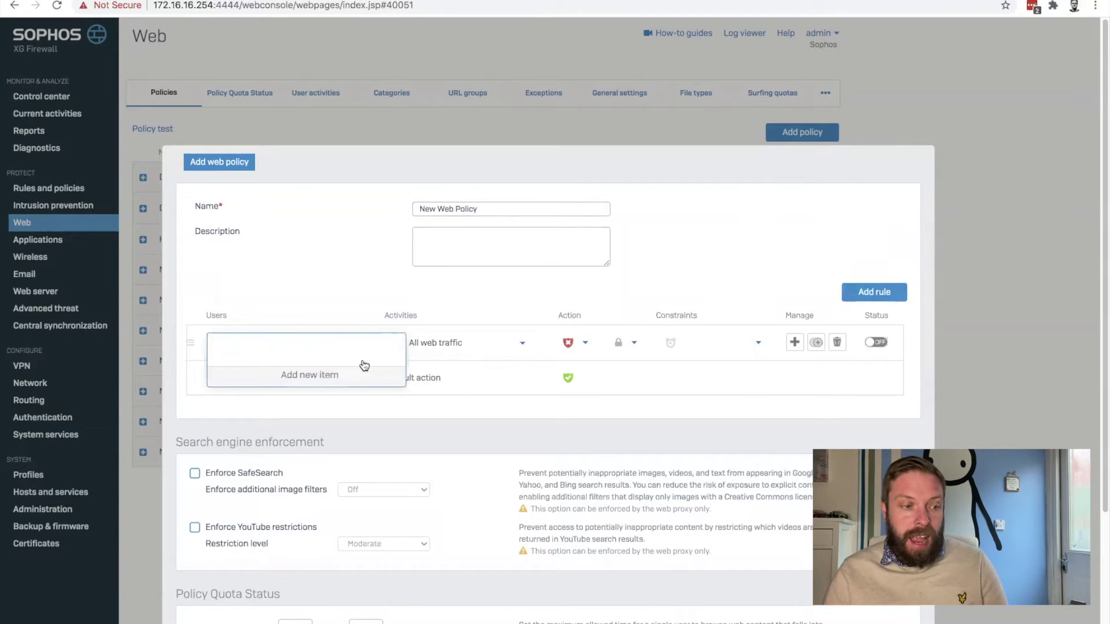
left_click(318, 386)
left_click_drag(401, 427, 397, 449)
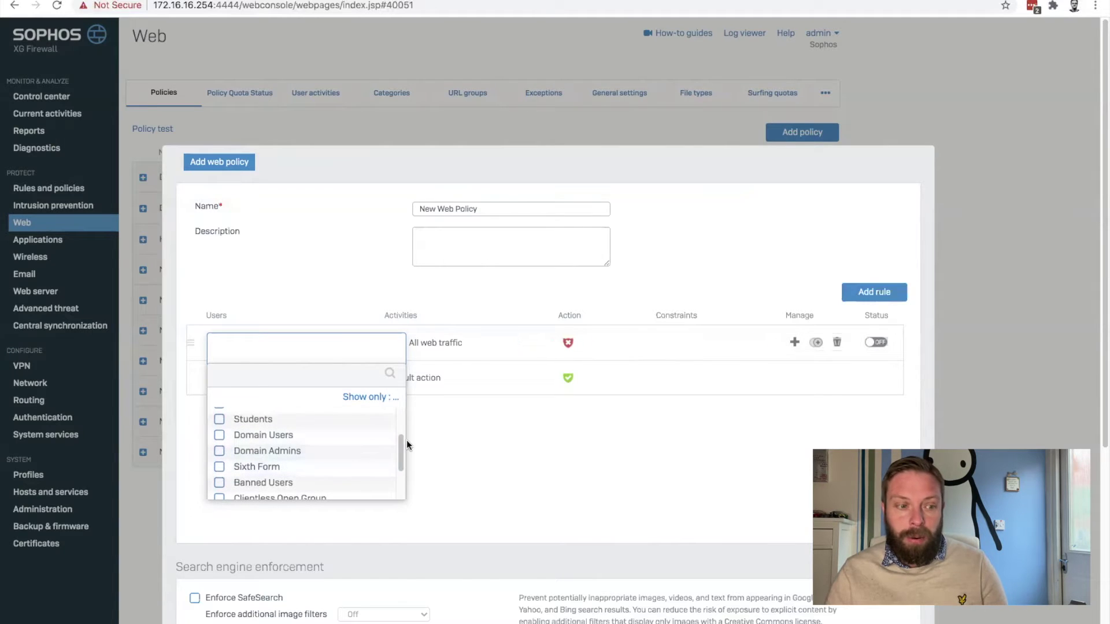
left_click_drag(400, 444, 397, 470)
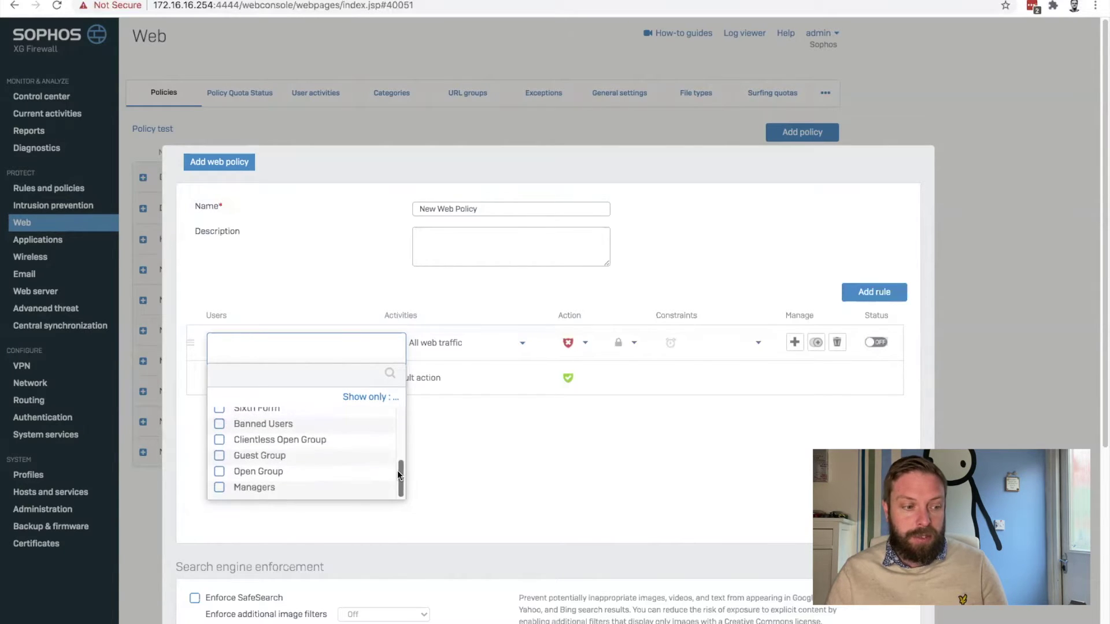
left_click(218, 487)
left_click(255, 508)
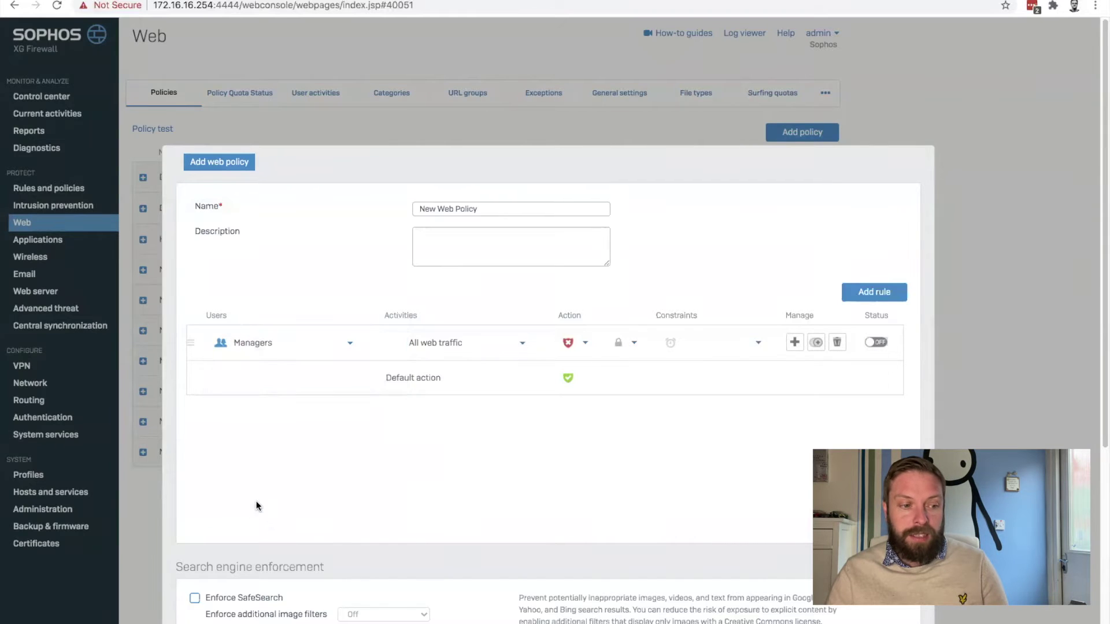
Remove All web traffic from the Managers rule's activities and limit the list of available activities to web categories.
left_click(521, 342)
left_click(560, 344)
left_click(505, 382)
left_click(520, 398)
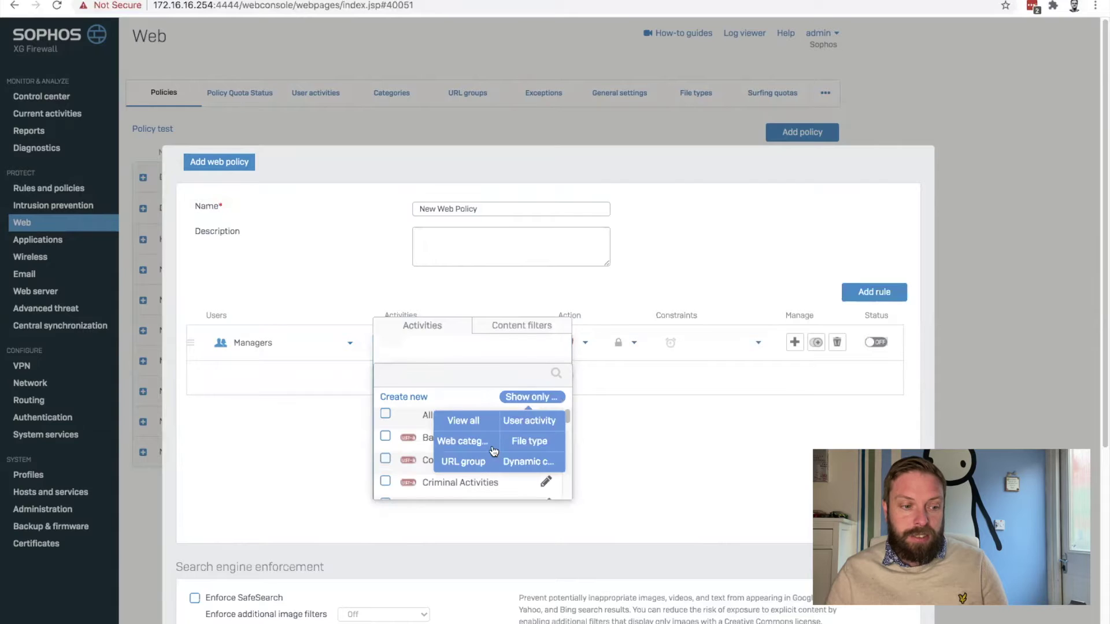
left_click(489, 449)
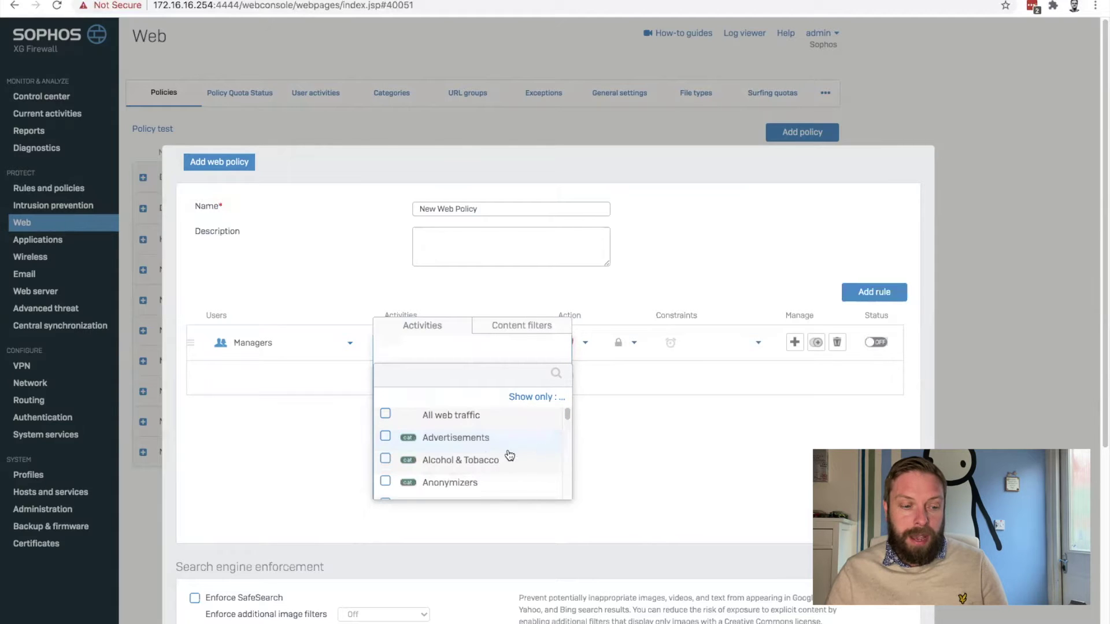
Assign the Alcohol & Tobacco, Anonymizers and Criminal Activity categories to the Managers rule and turn the rule on.
left_click(460, 489)
left_click(478, 460)
scroll(476, 467, "down", 1)
scroll(476, 467, "down", 5)
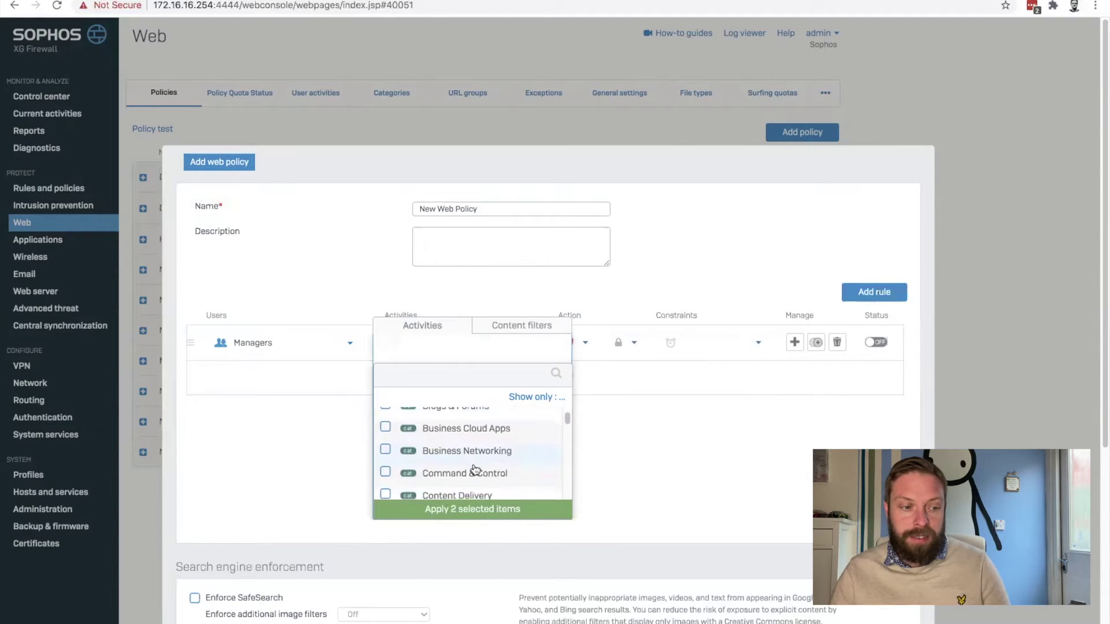
scroll(475, 468, "down", 1)
left_click(475, 468)
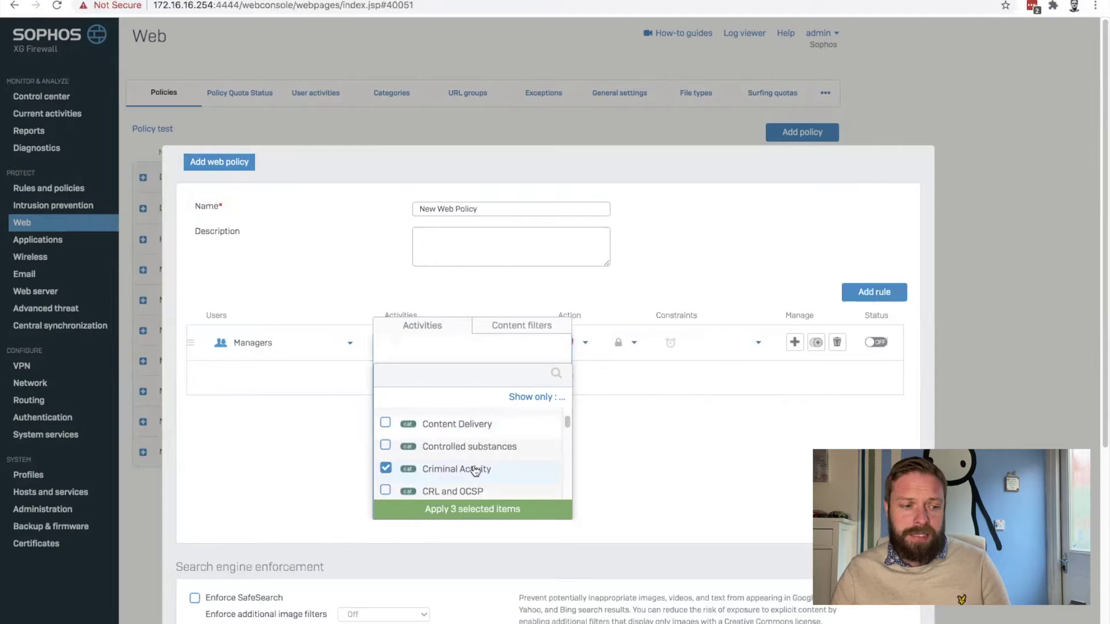
left_click(473, 509)
left_click(518, 494)
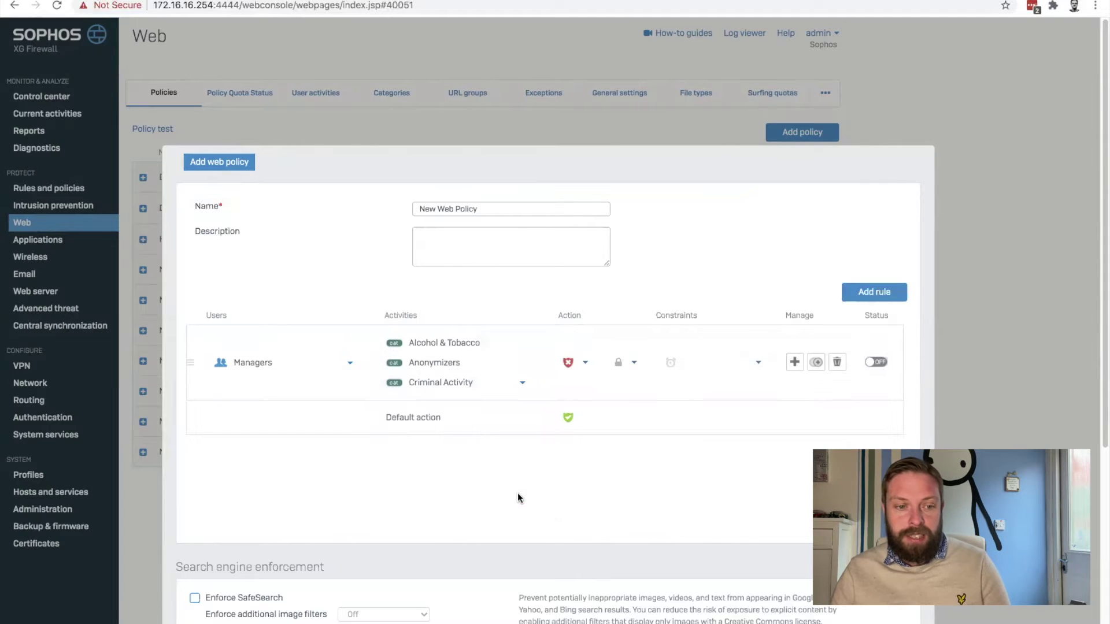
left_click(875, 362)
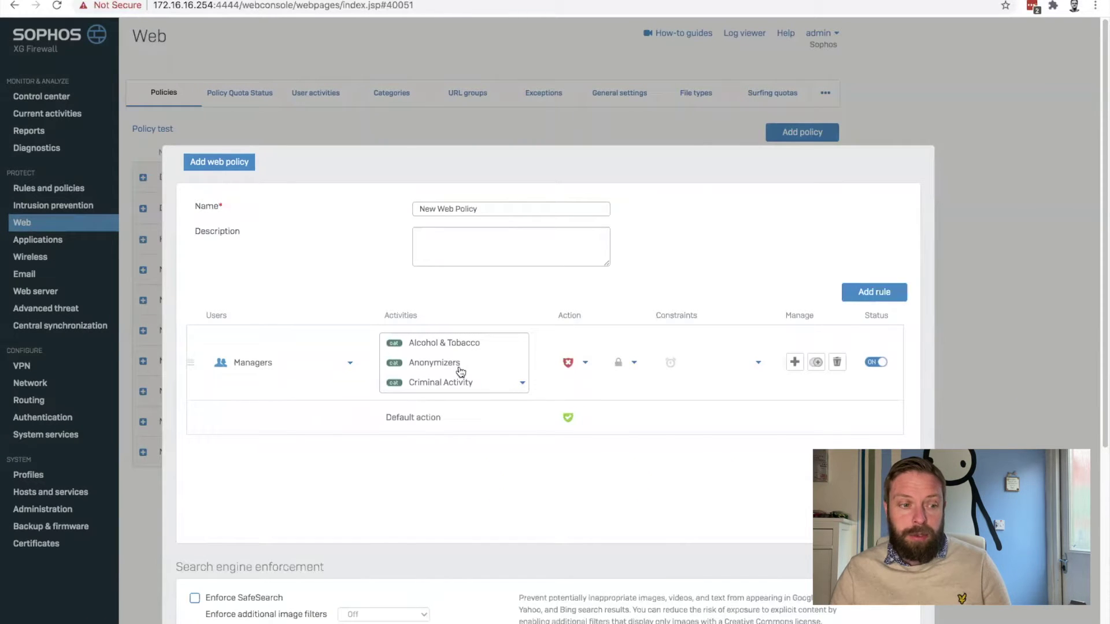
Add a second rule to the policy and set its users to the Sixth Form group instead of Anybody.
left_click(867, 295)
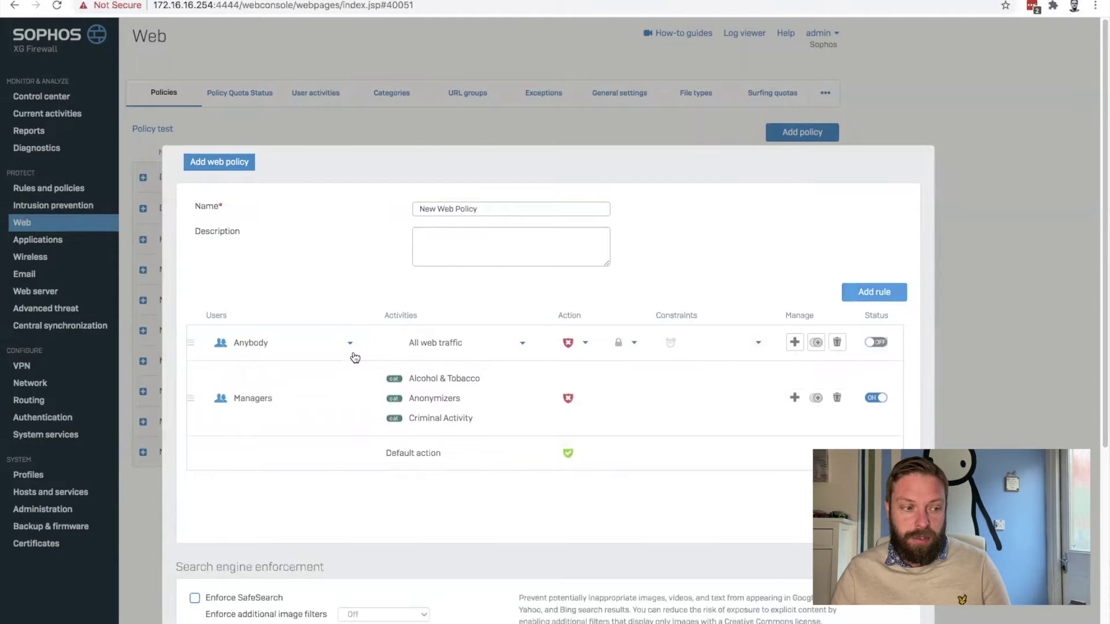
left_click(348, 349)
left_click(397, 343)
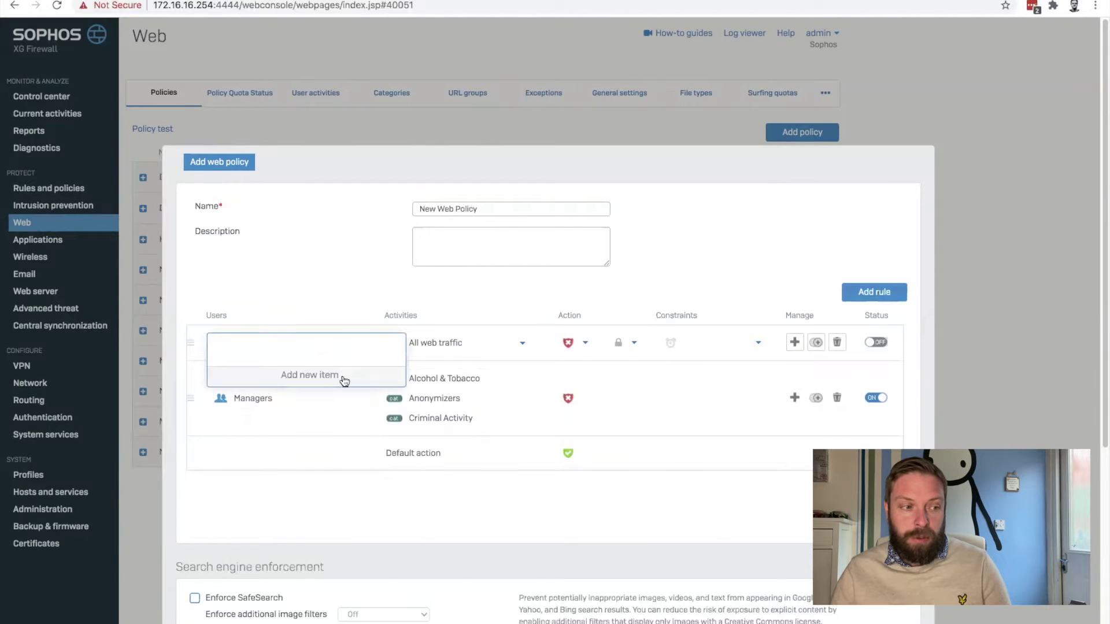
left_click(343, 380)
scroll(361, 417, "down", 3)
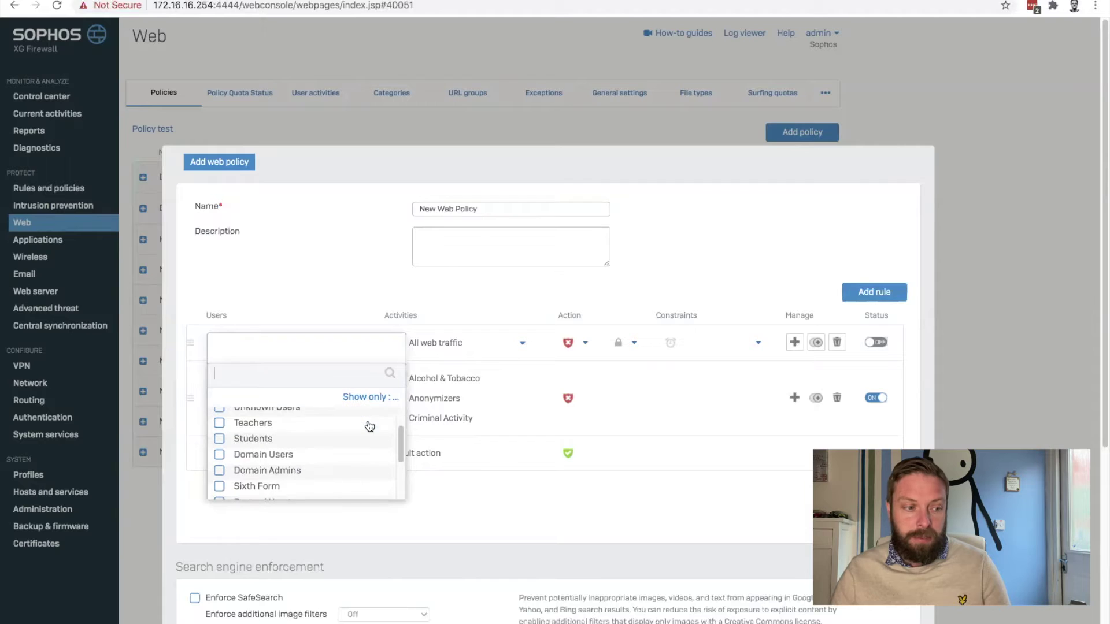
scroll(370, 427, "down", 3)
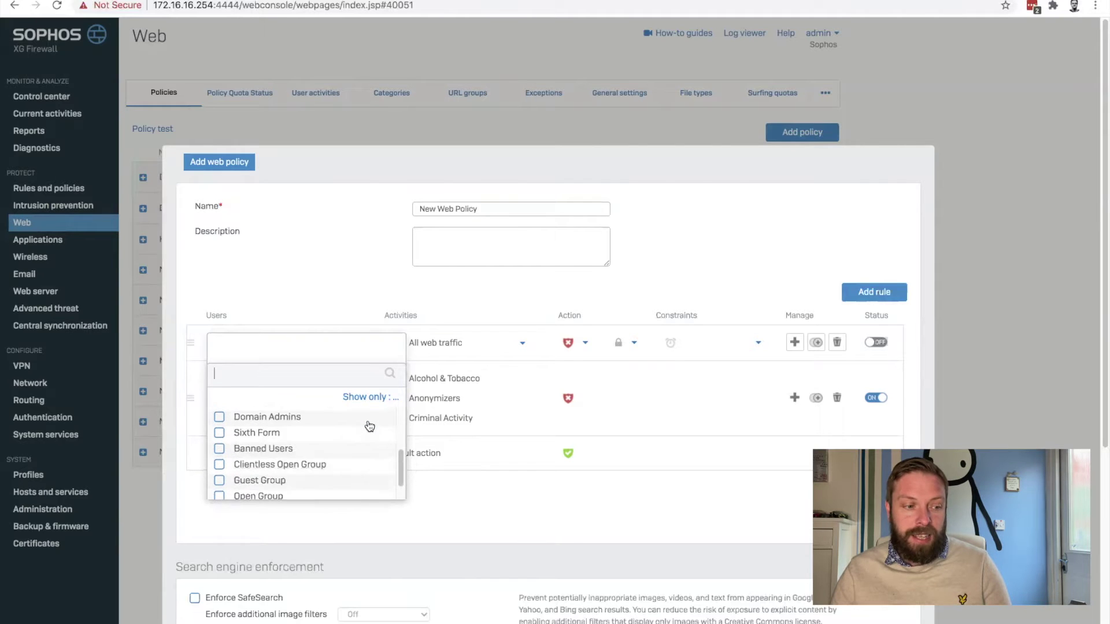
scroll(271, 430, "up", 1)
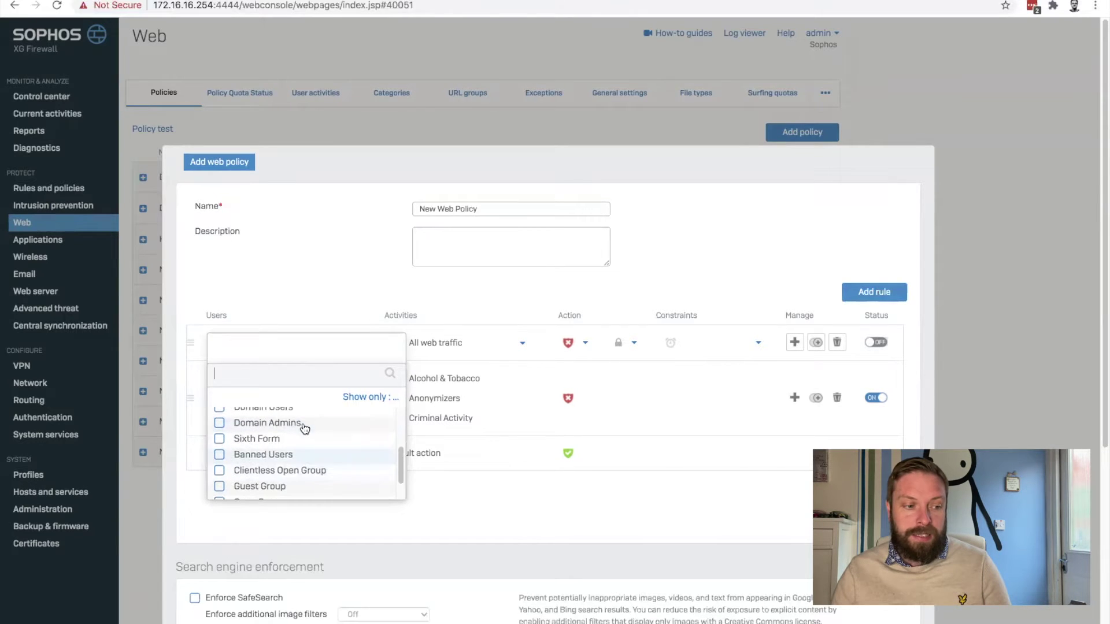
left_click(256, 440)
left_click(280, 513)
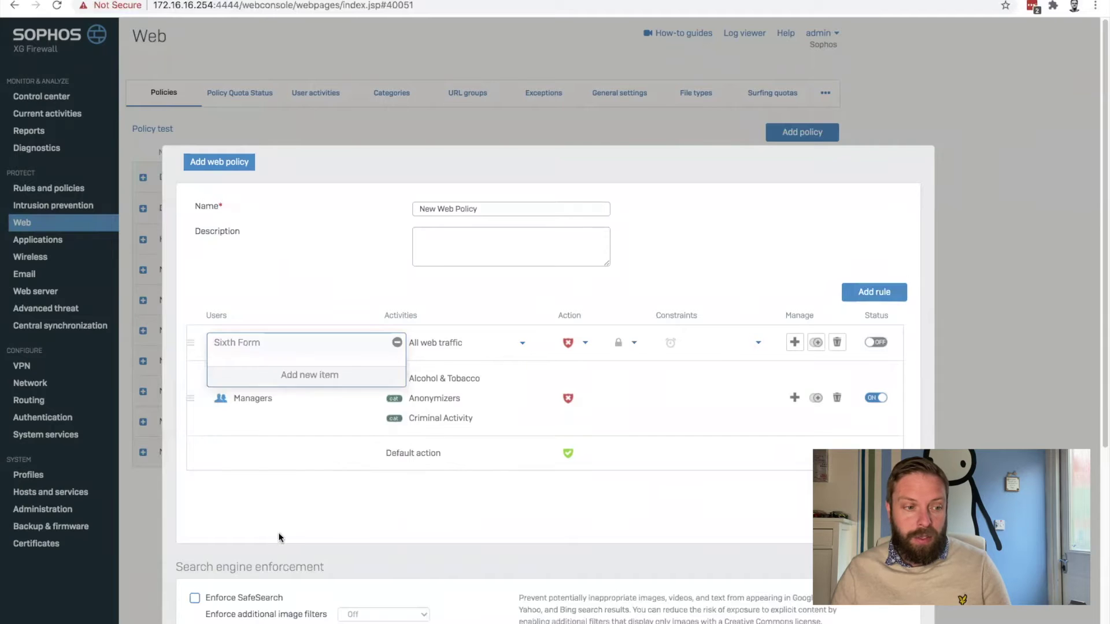
Remove All web traffic from the Sixth Form rule's activities and show only web categories for selection.
left_click(514, 347)
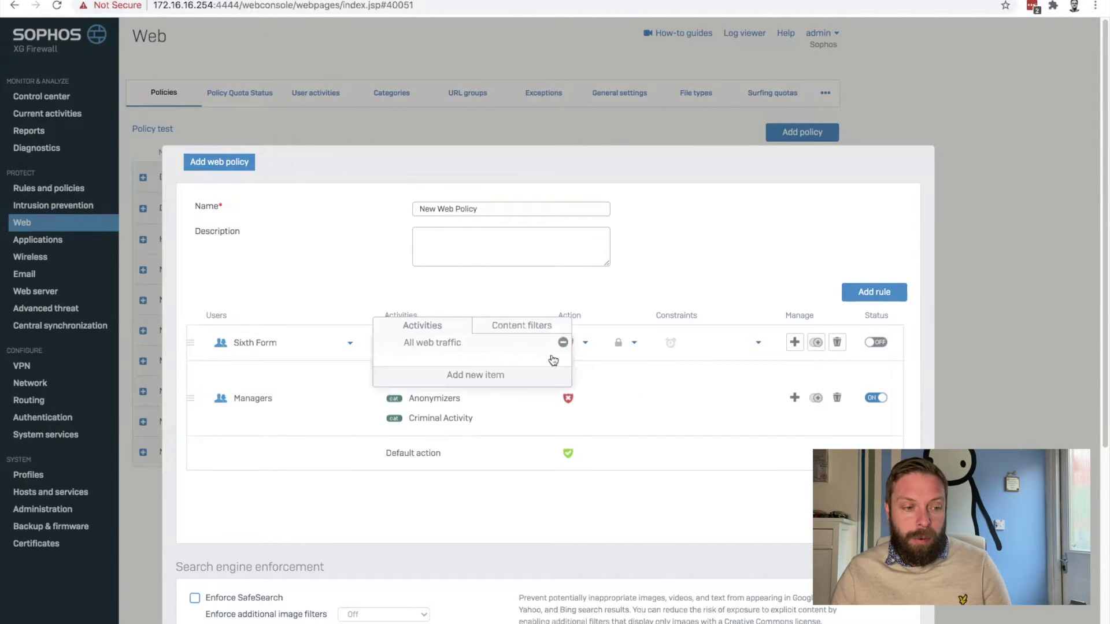
left_click(500, 382)
left_click(529, 397)
left_click(481, 443)
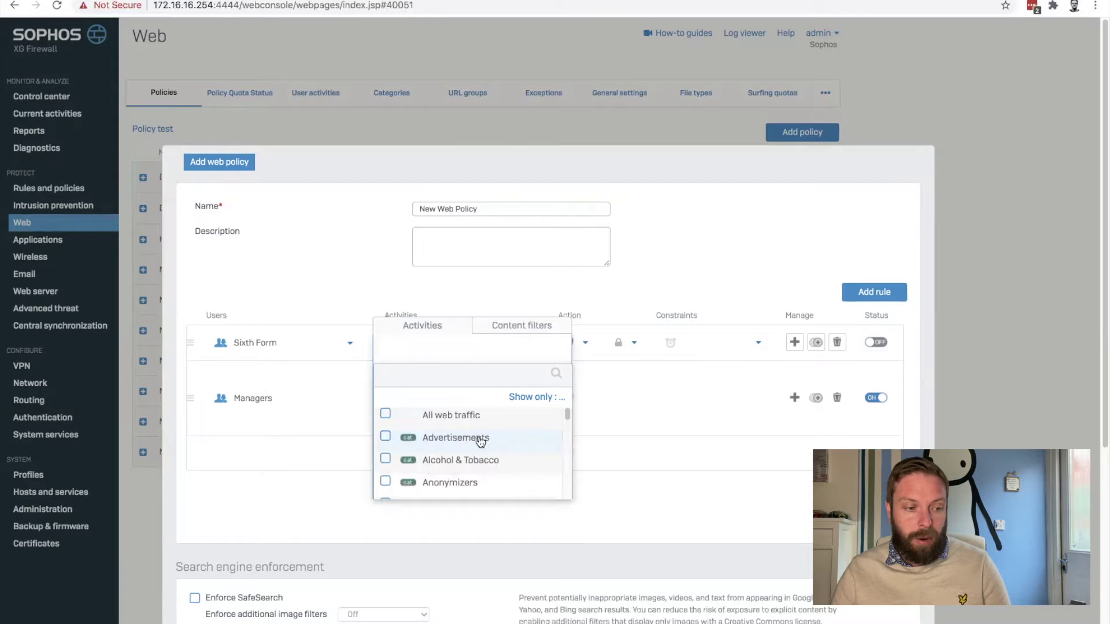
Select the Alcohol & Tobacco, Anonymizers, Controlled substances, Criminal Activity and Extreme categories for the Sixth Form rule.
left_click(478, 460)
left_click(468, 484)
scroll(469, 485, "down", 5)
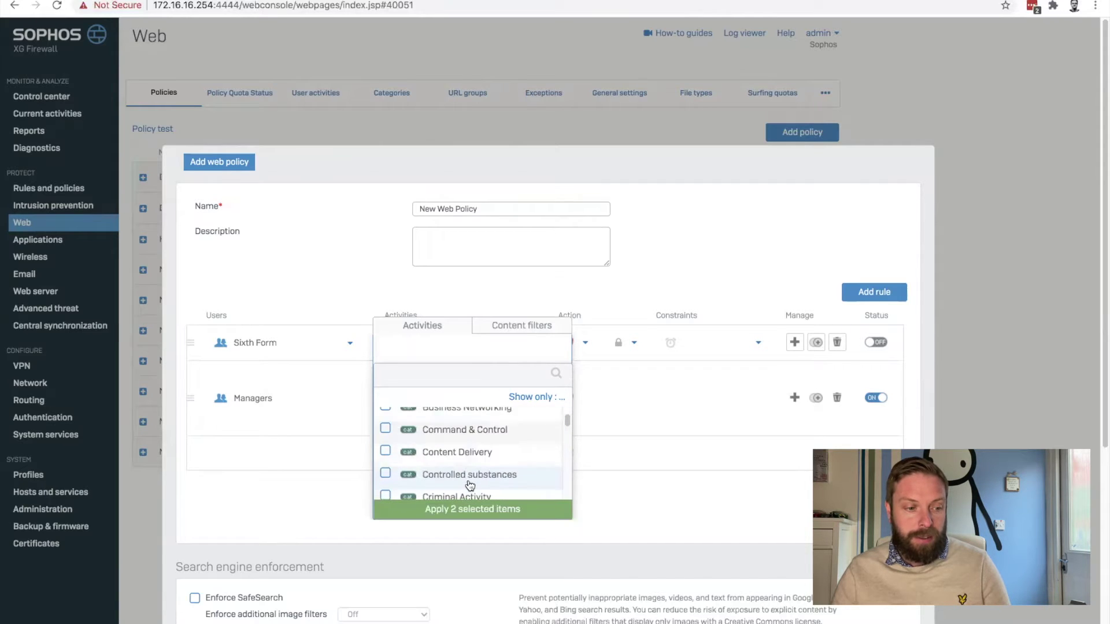
scroll(469, 485, "up", 1)
left_click(480, 463)
left_click(482, 486)
scroll(481, 489, "down", 1)
scroll(481, 489, "down", 2)
scroll(479, 490, "down", 2)
left_click(479, 492)
Add Gambling, Hacking, Legal highs and one further category to the Sixth Form rule's selection, apply it and turn the rule on.
scroll(479, 486, "down", 4)
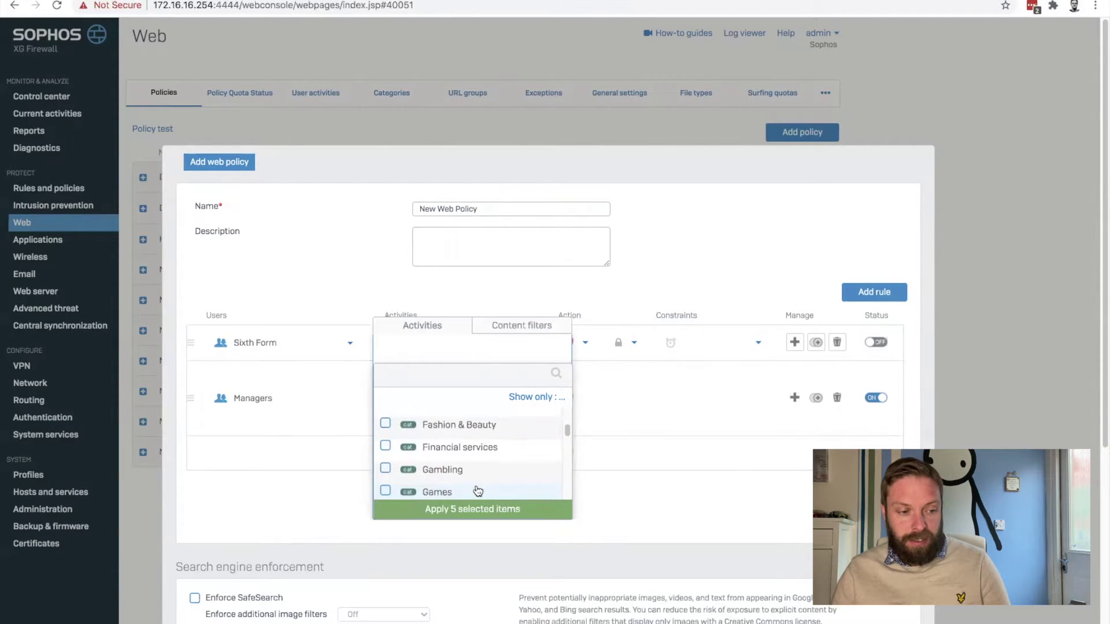
left_click(476, 469)
scroll(477, 470, "down", 2)
scroll(477, 471, "down", 2)
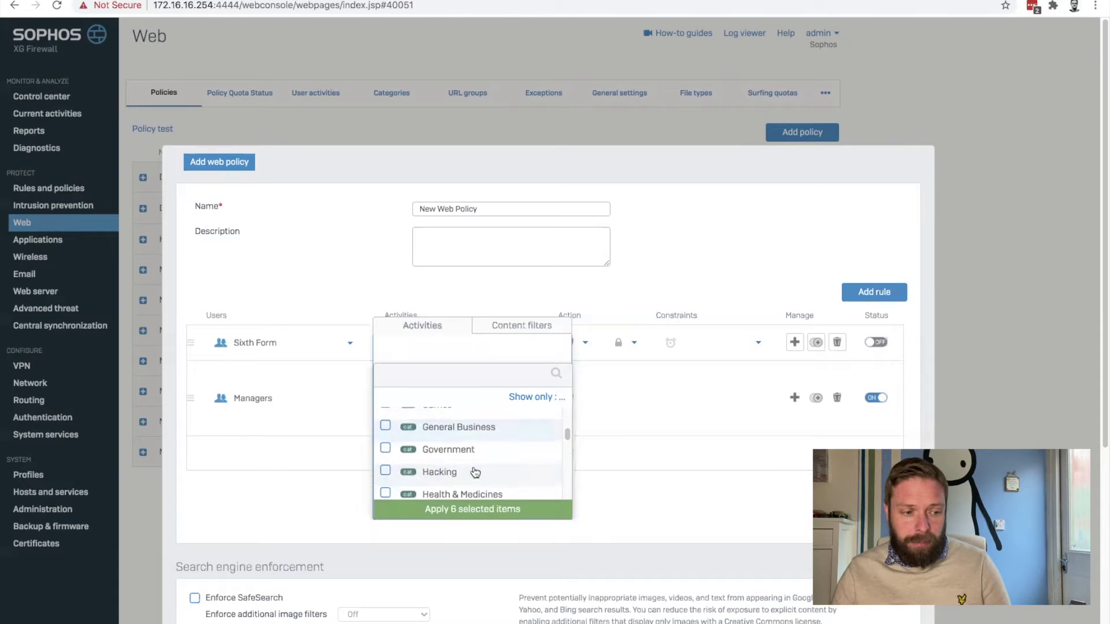
left_click(477, 470)
scroll(476, 472, "down", 2)
scroll(477, 473, "down", 8)
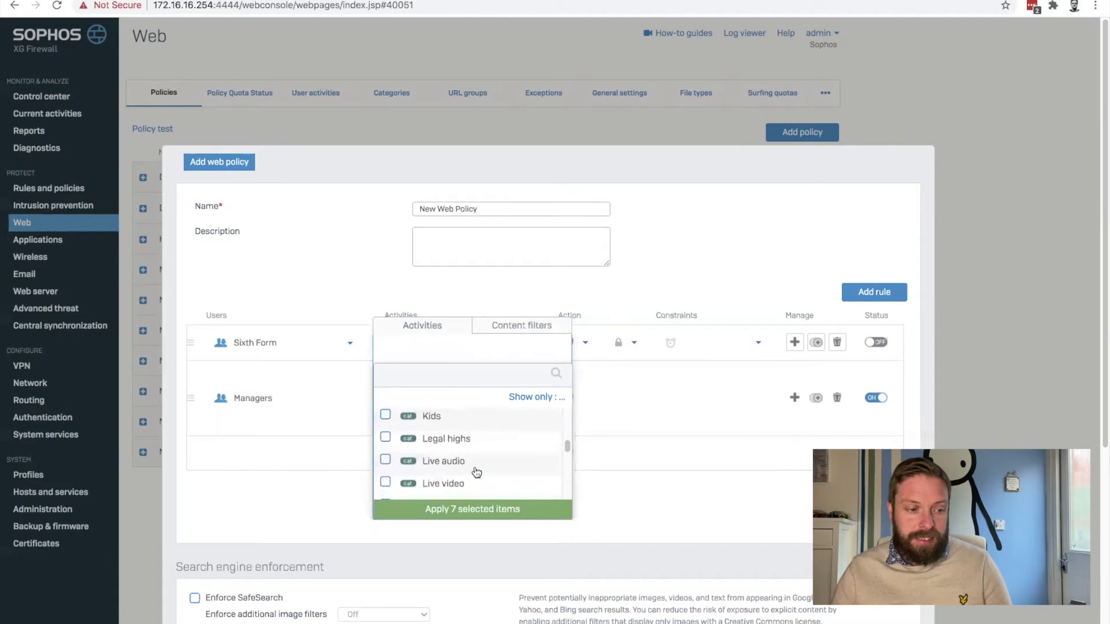
left_click(480, 441)
scroll(480, 451, "down", 4)
scroll(479, 470, "down", 2)
left_click(483, 445)
left_click(489, 516)
left_click(611, 532)
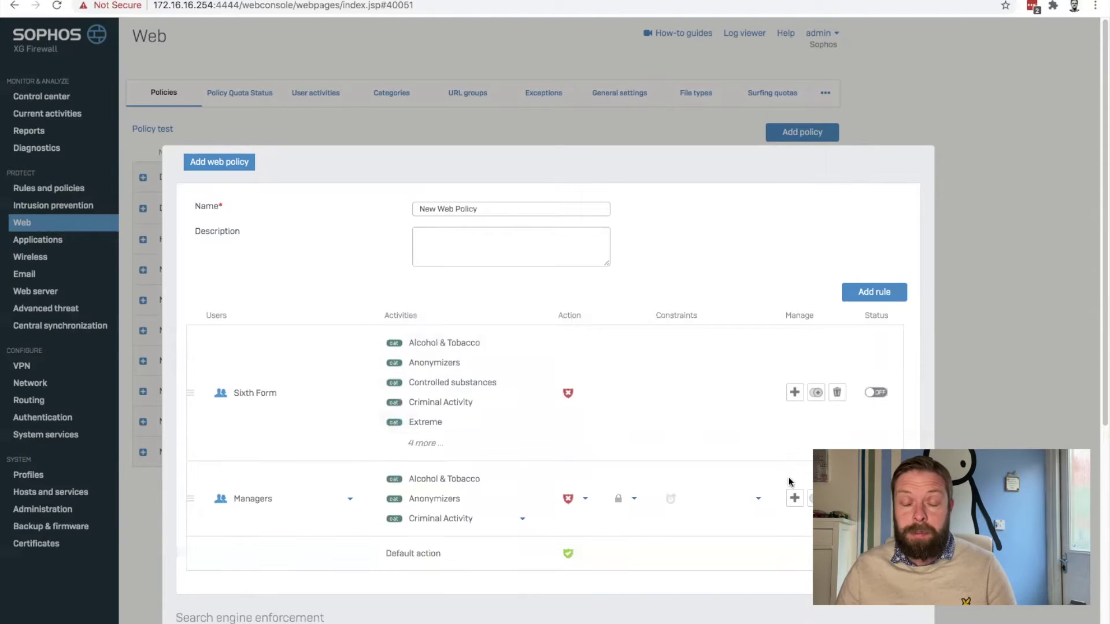
left_click(882, 394)
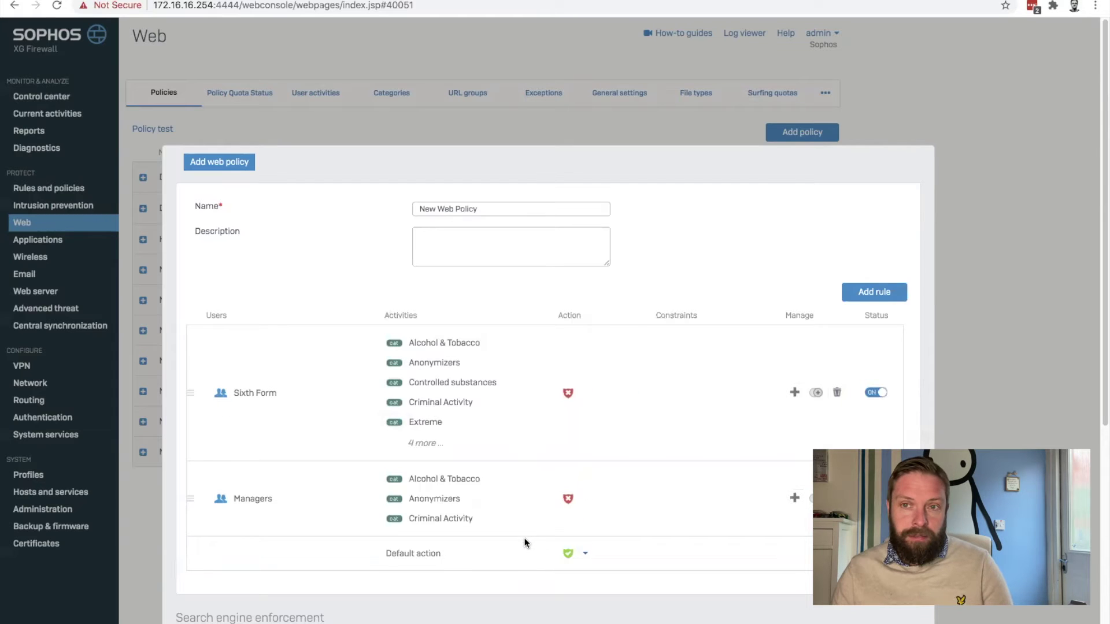
Add a third rule for Anybody, remove its All web traffic activity and show only file types for selection.
left_click(874, 292)
left_click(469, 346)
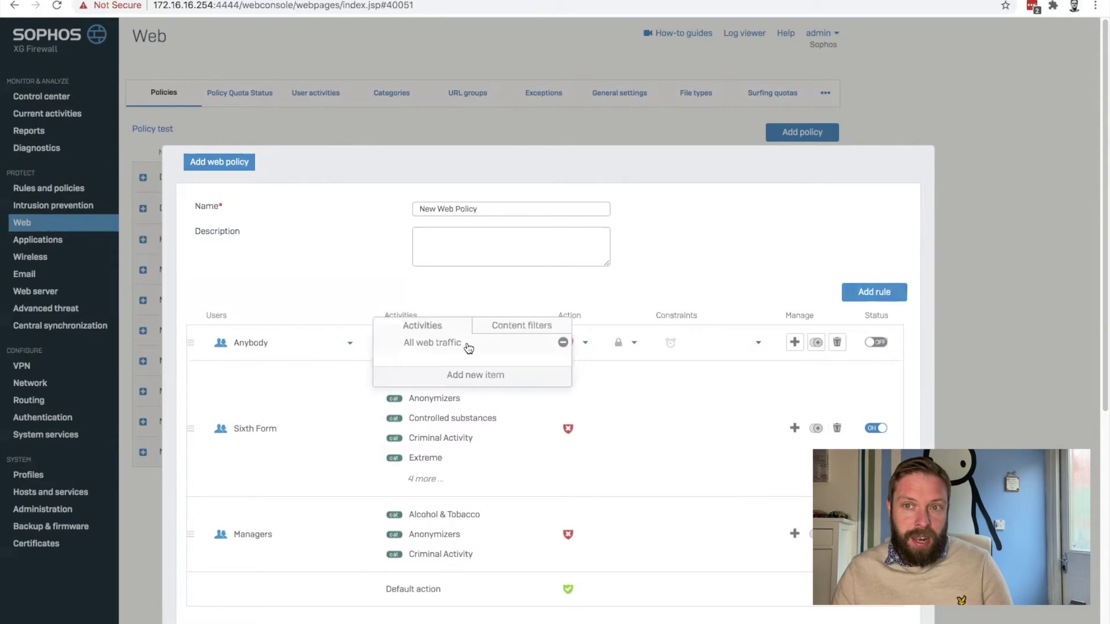
left_click(529, 374)
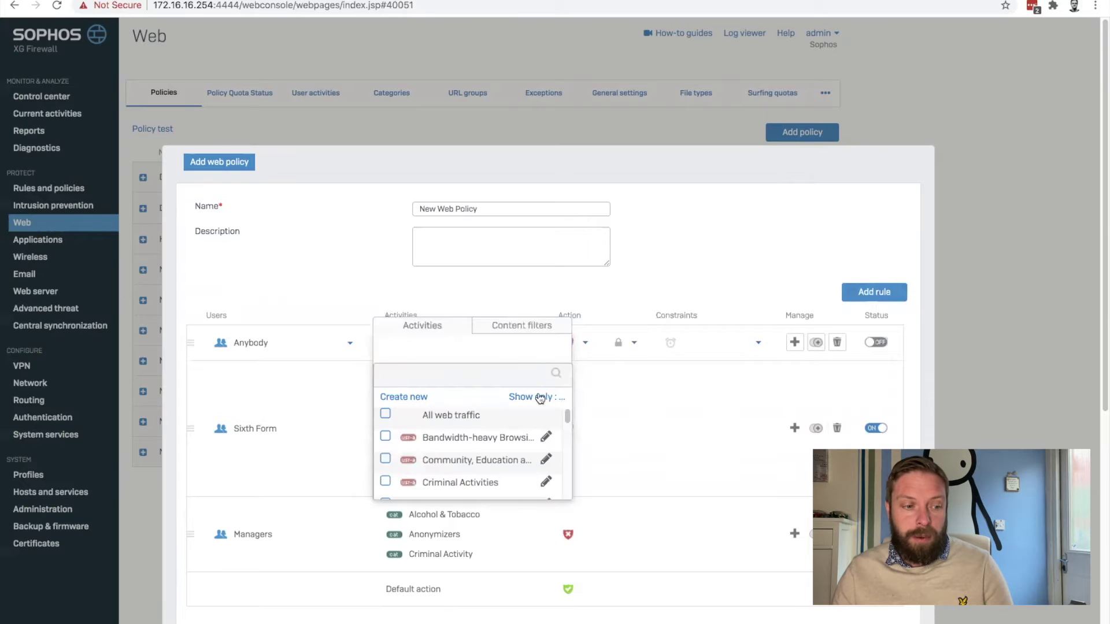
left_click(537, 398)
left_click(529, 441)
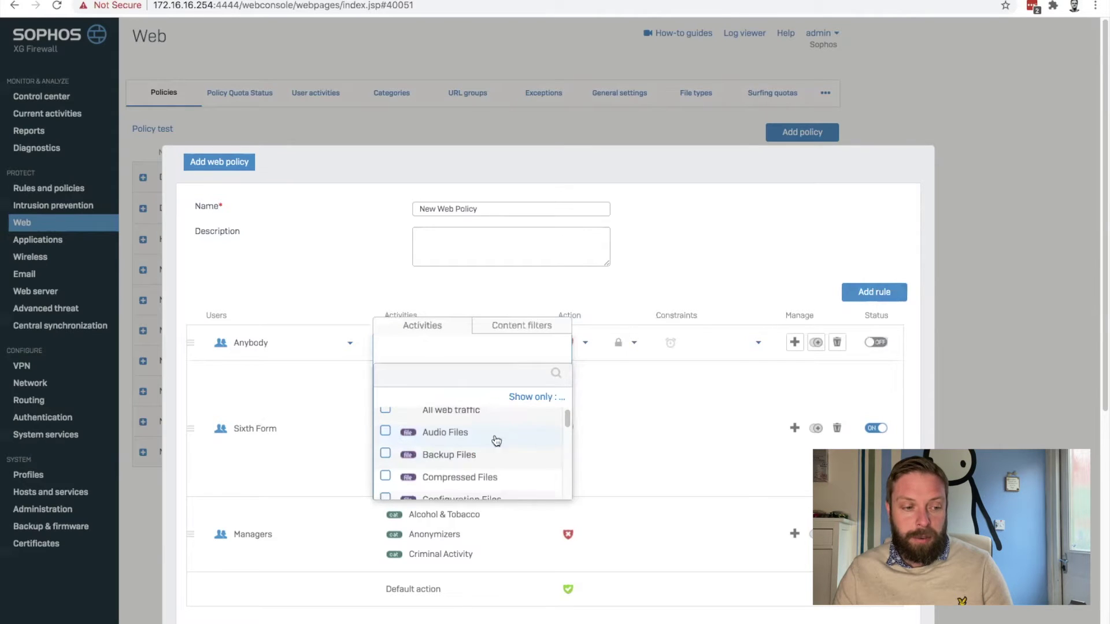
Assign Audio Files and Executable Files as the Anybody rule's activities and turn the rule on.
scroll(509, 465, "down", 3)
scroll(513, 469, "down", 5)
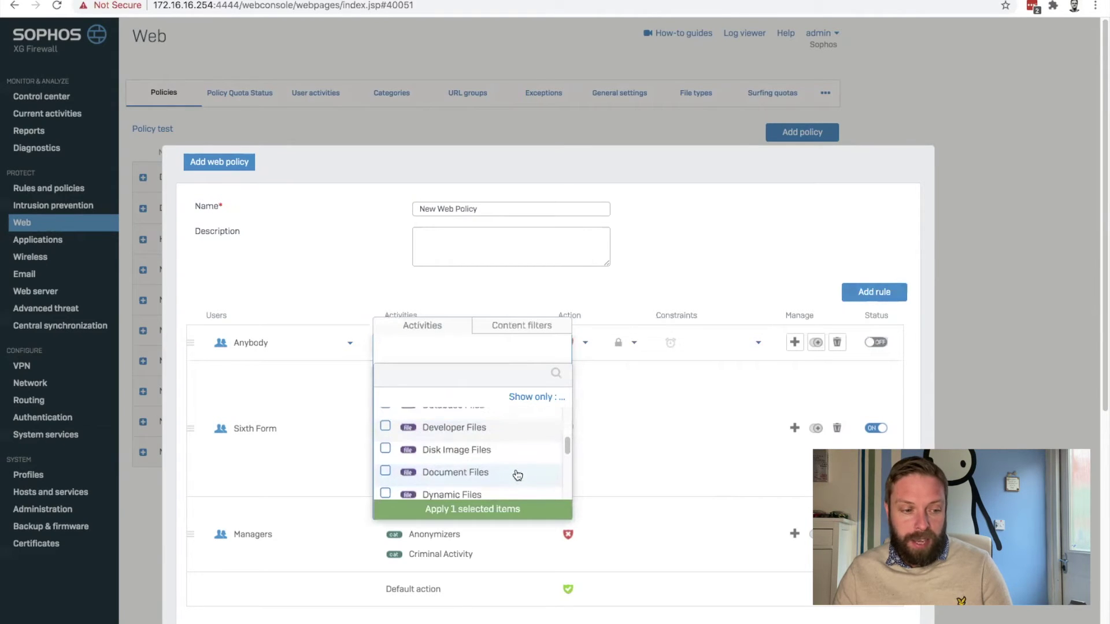
left_click(511, 471)
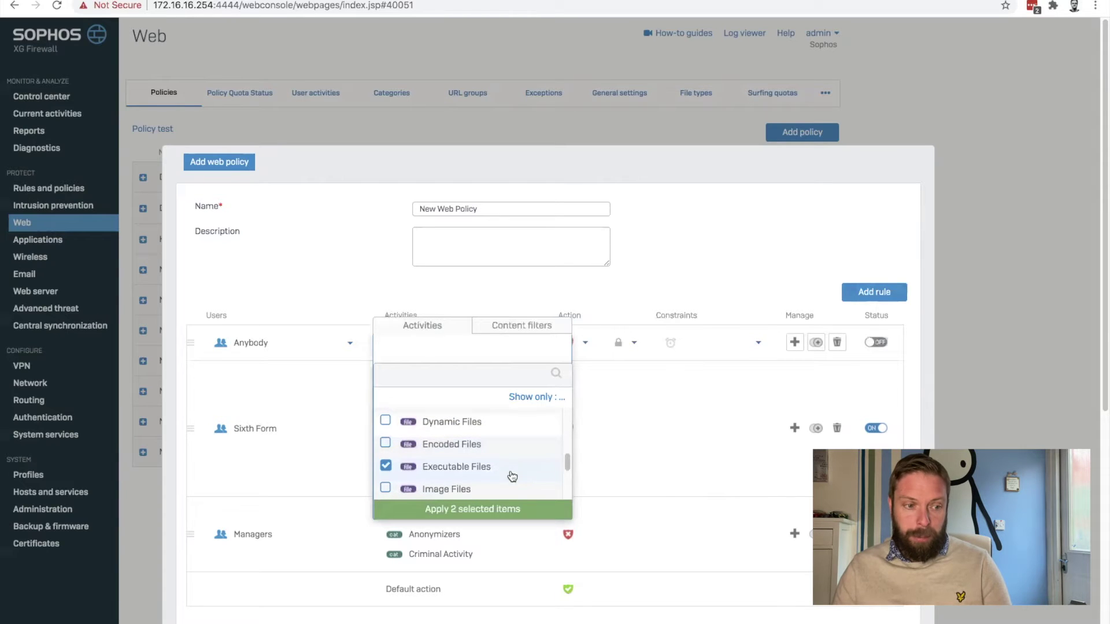
left_click(502, 511)
left_click(685, 395)
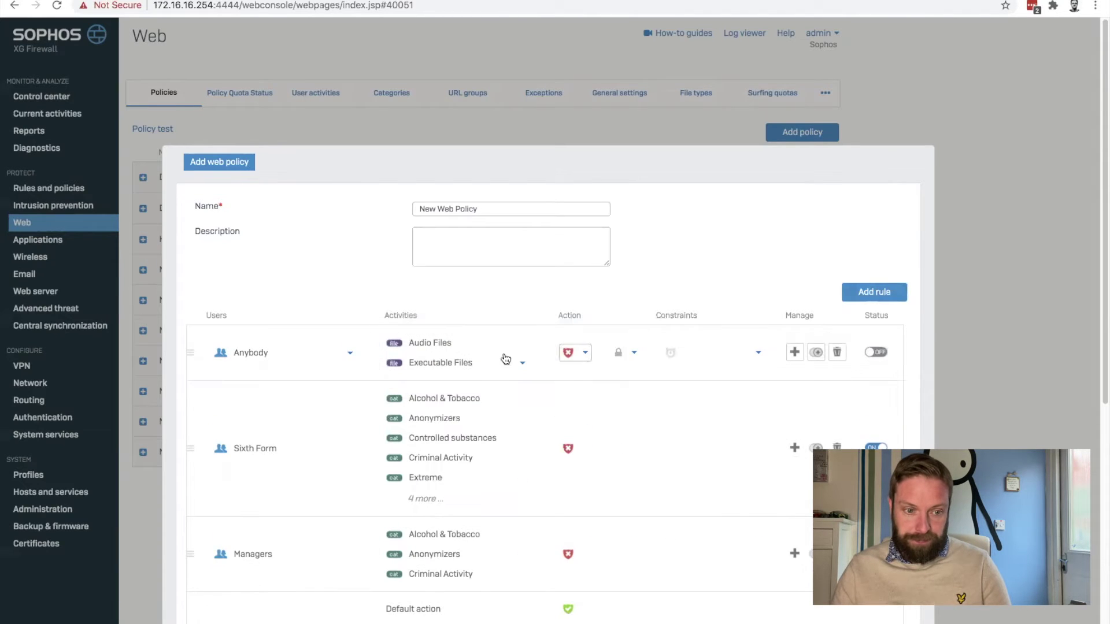
left_click(876, 349)
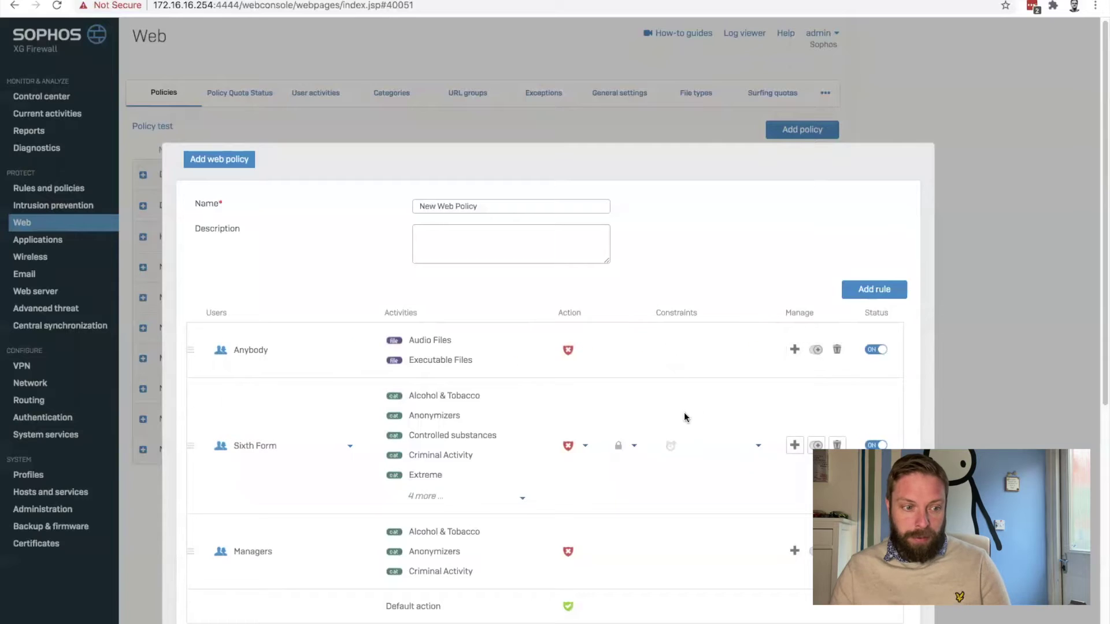
scroll(685, 412, "down", 4)
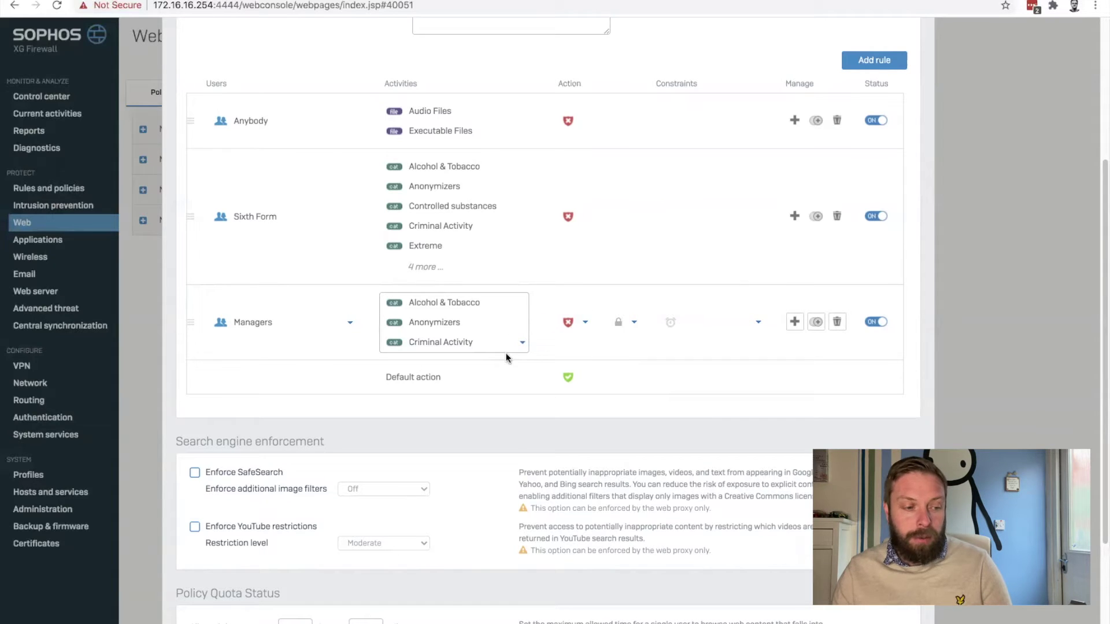
Enforce SafeSearch with additional image filters set to On, and enforce YouTube restrictions at the Strict level.
left_click(246, 474)
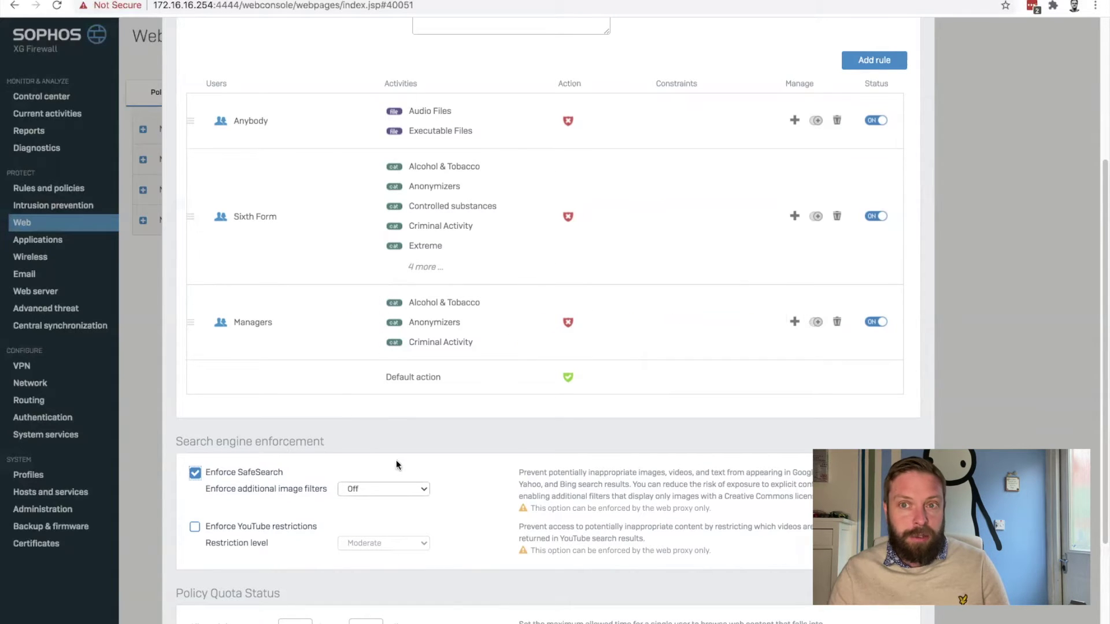
left_click(422, 490)
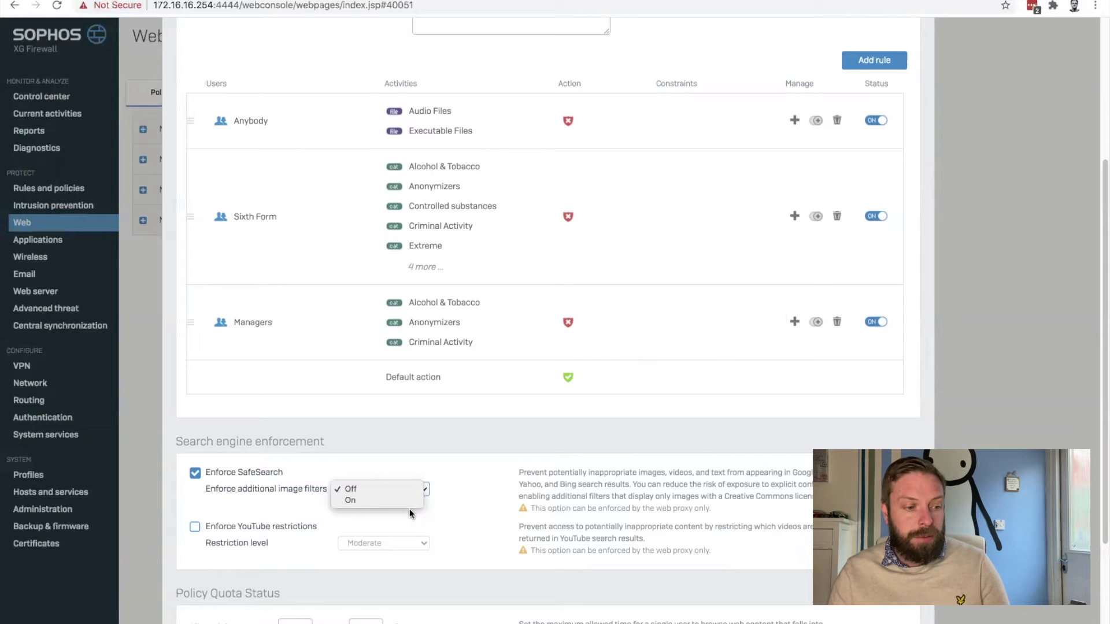
left_click(385, 500)
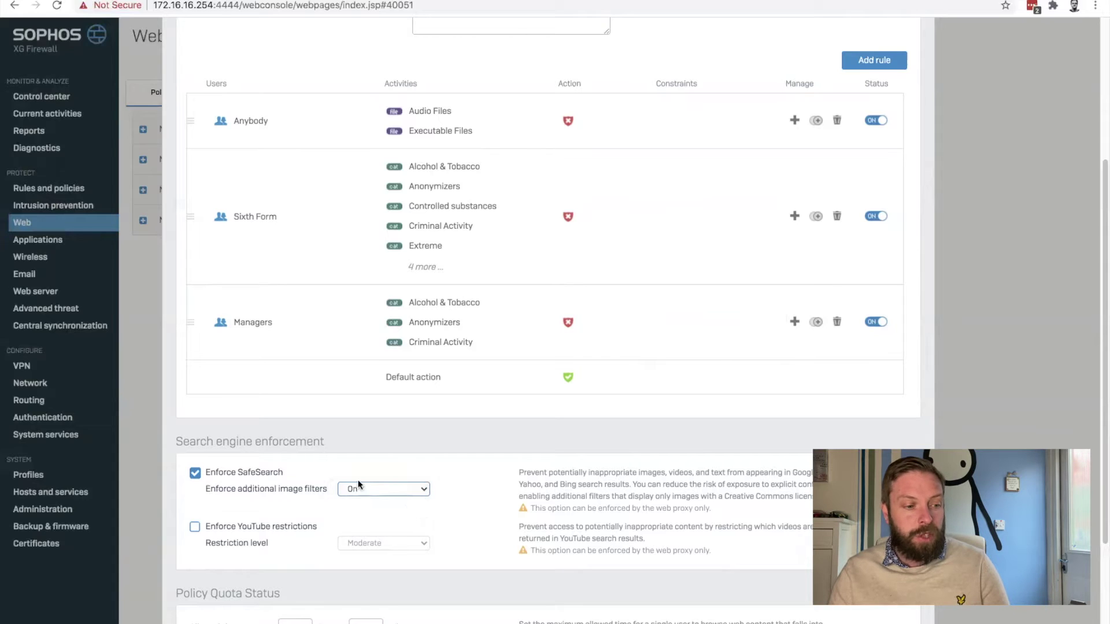
left_click(309, 527)
left_click(377, 547)
left_click(377, 554)
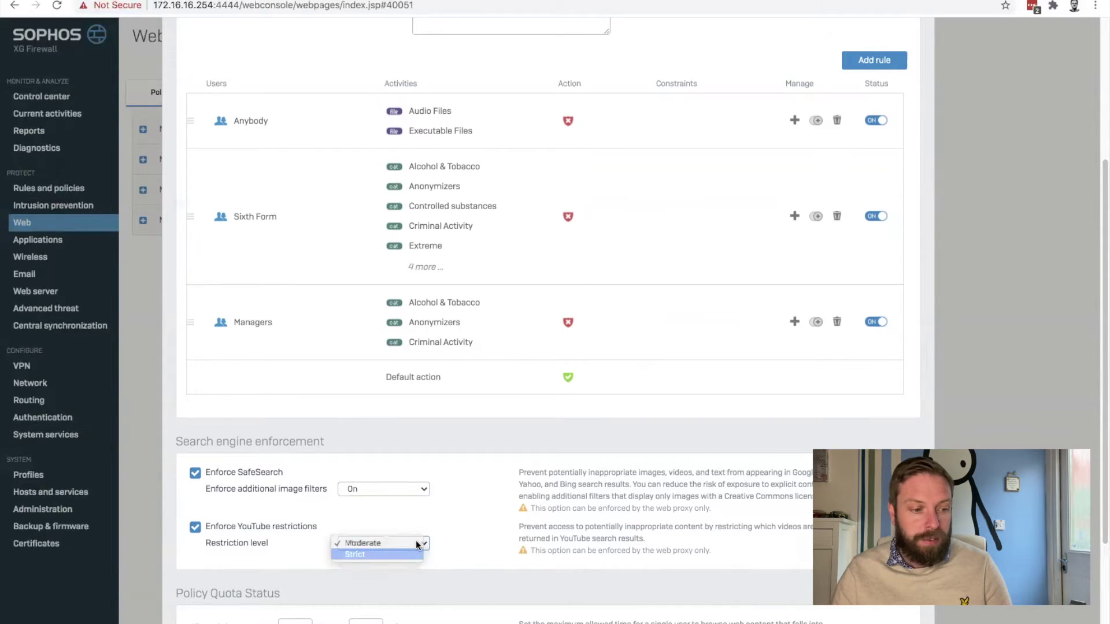
View the HTTP action choices available for the Managers rule without changing its action.
scroll(503, 514, "down", 2)
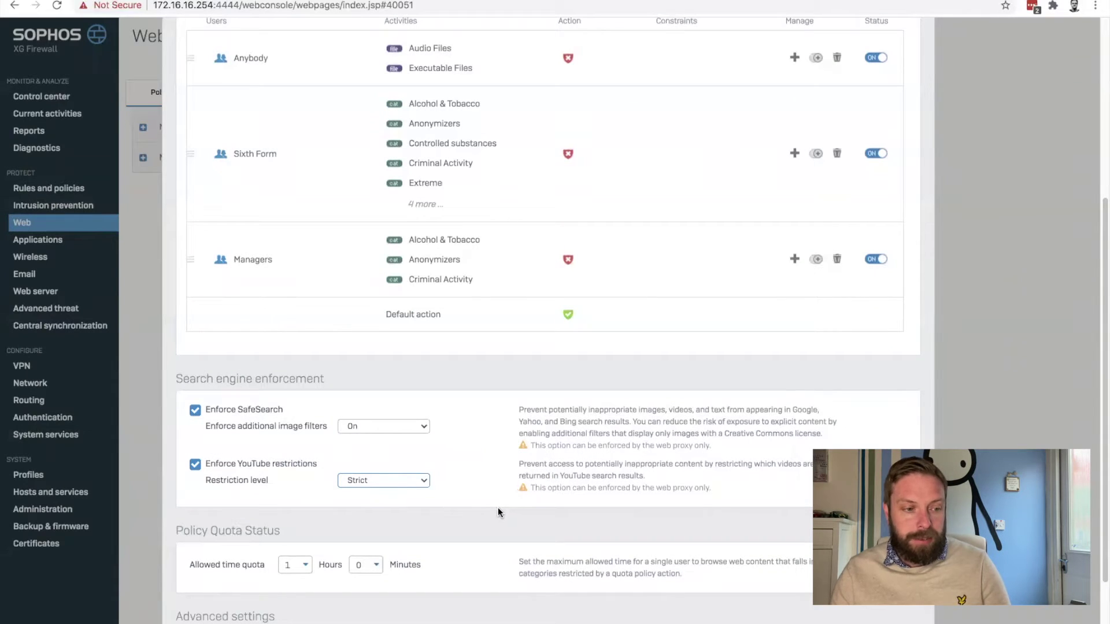
left_click(569, 260)
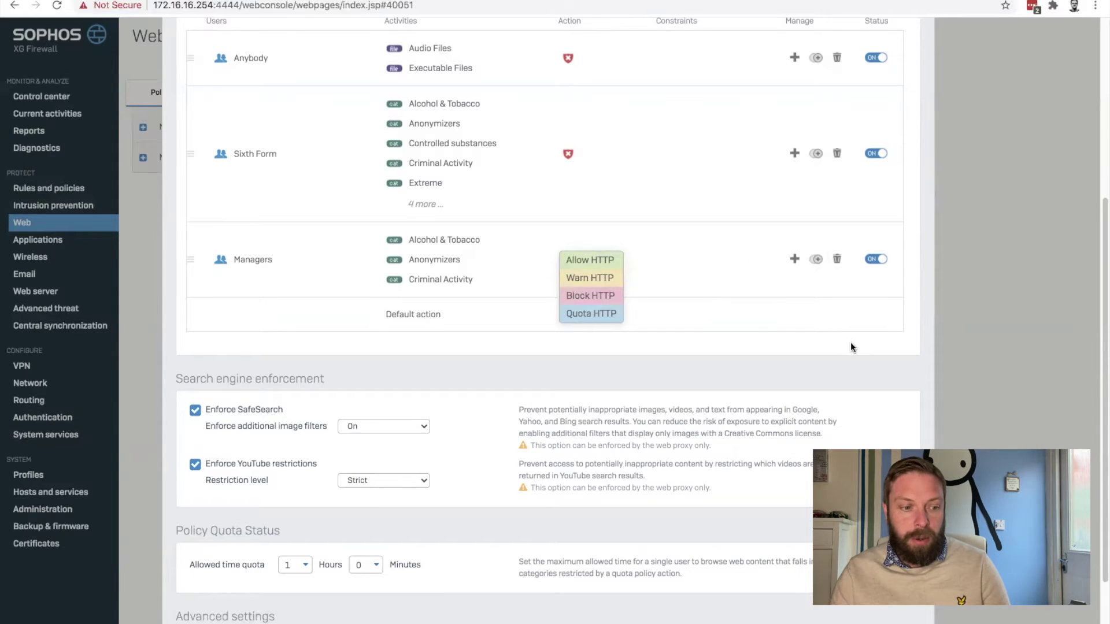
left_click(741, 350)
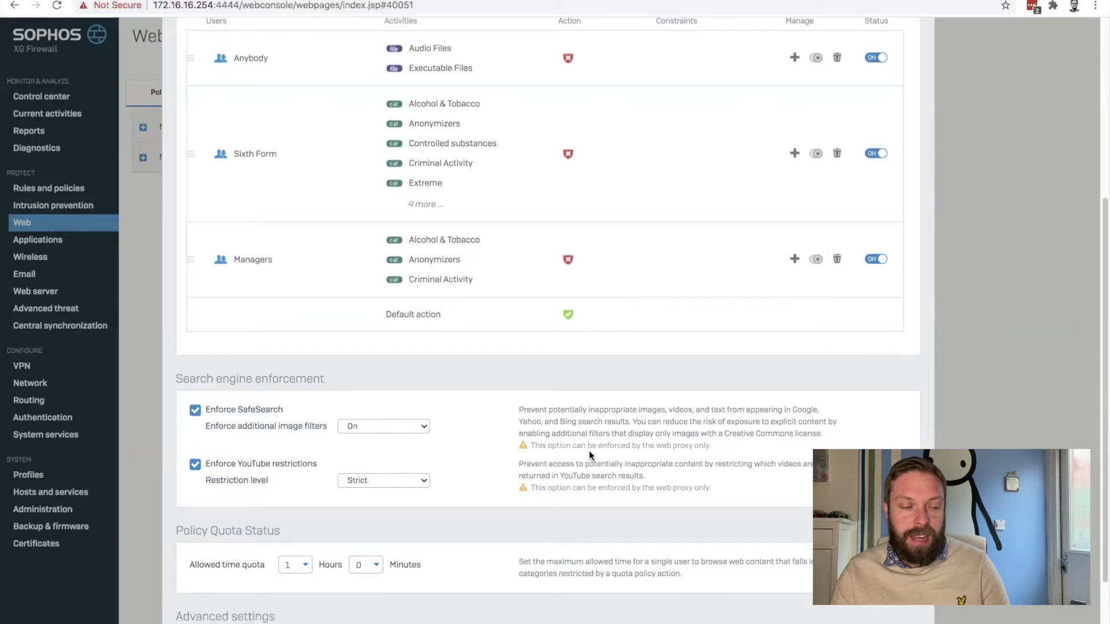
Save the web policy and continue to the firewall rules.
scroll(342, 439, "down", 1)
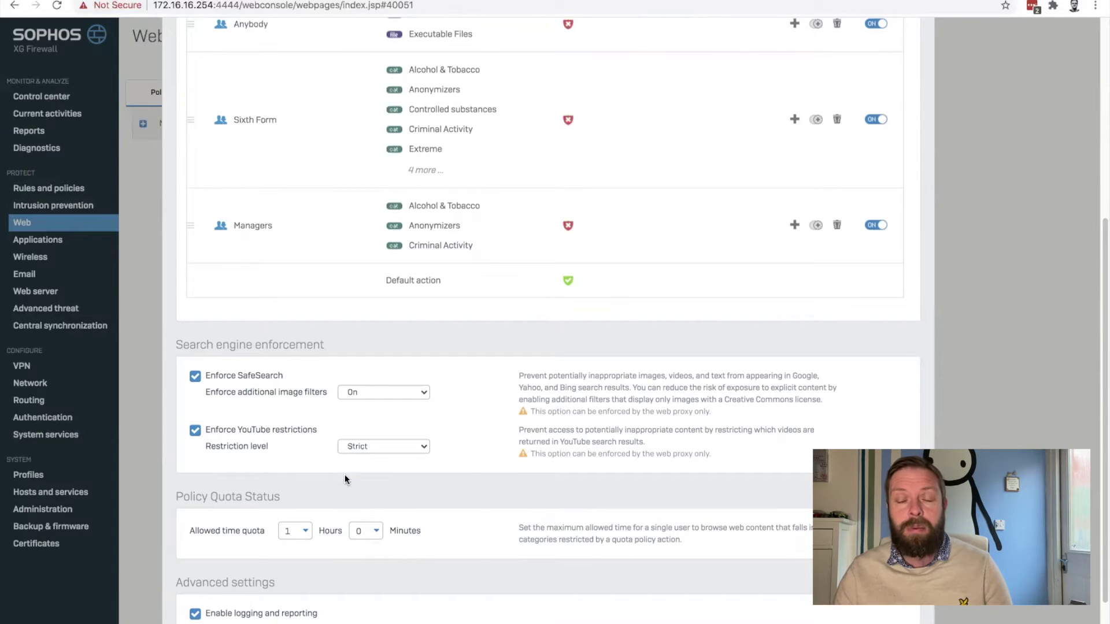
scroll(346, 472, "down", 3)
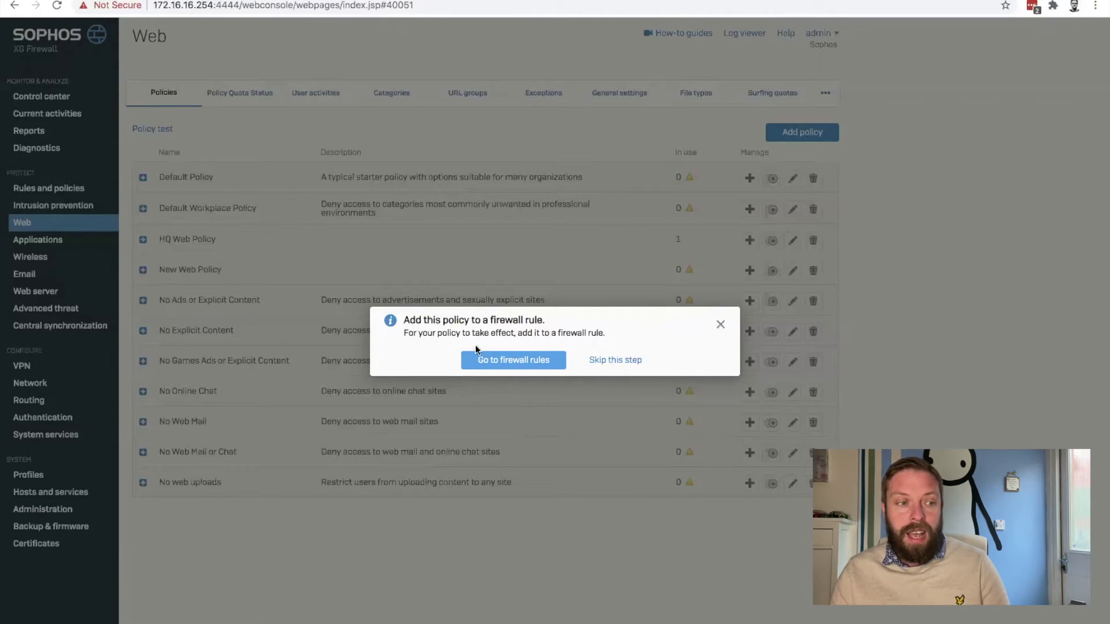
left_click(503, 363)
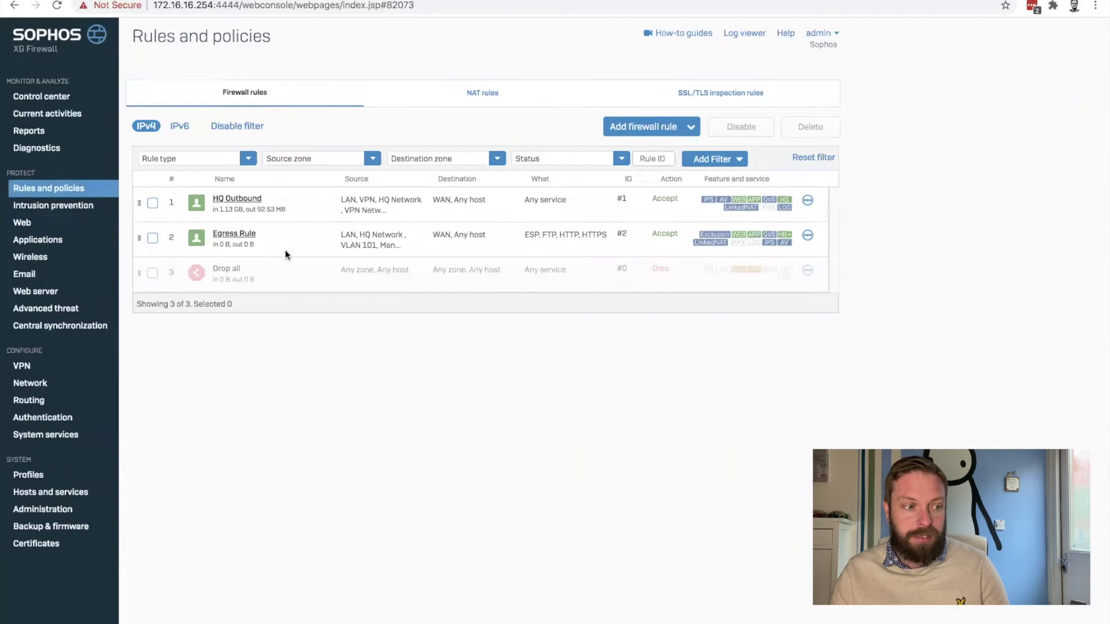
Set the Egress Rule's web policy to New Web Policy under web filtering and save the firewall rule.
left_click(235, 232)
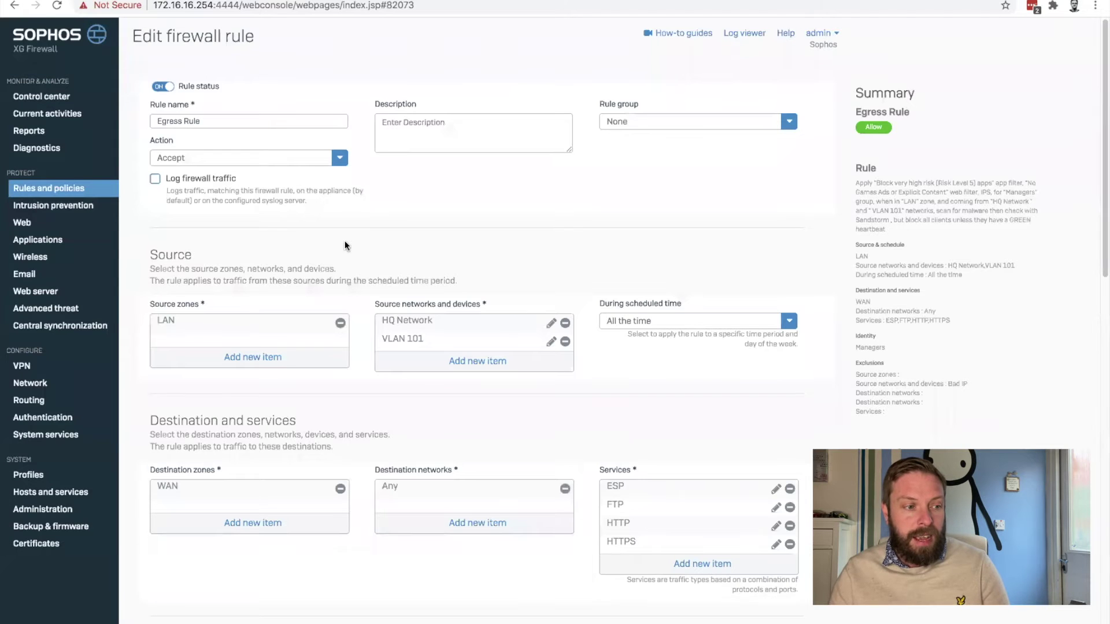
scroll(344, 240, "down", 5)
scroll(343, 248, "down", 7)
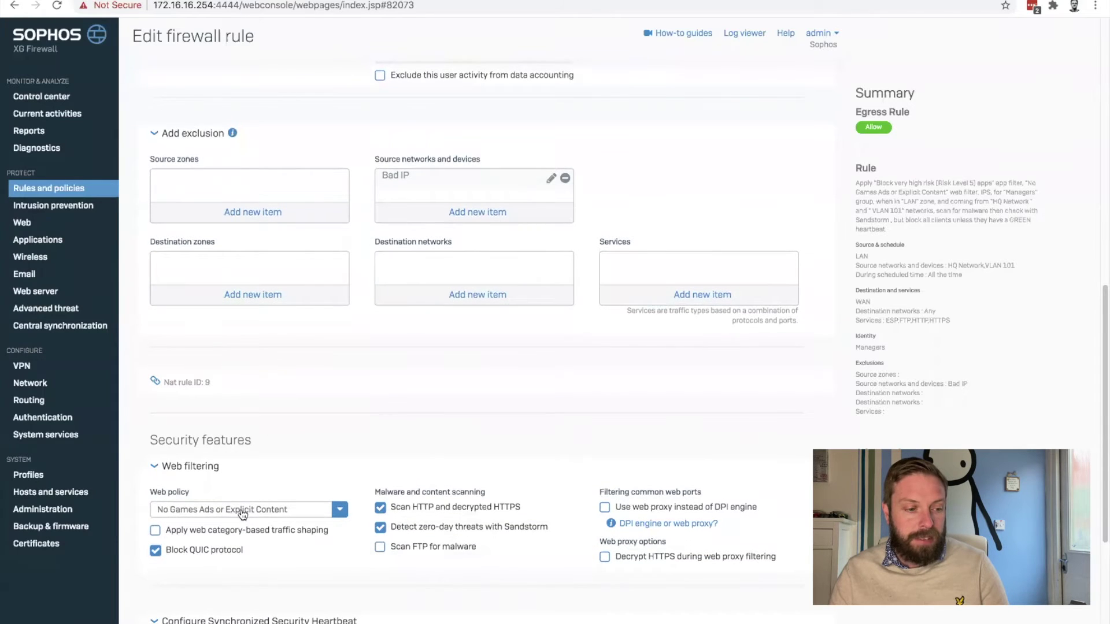
scroll(254, 505, "down", 1)
left_click(340, 479)
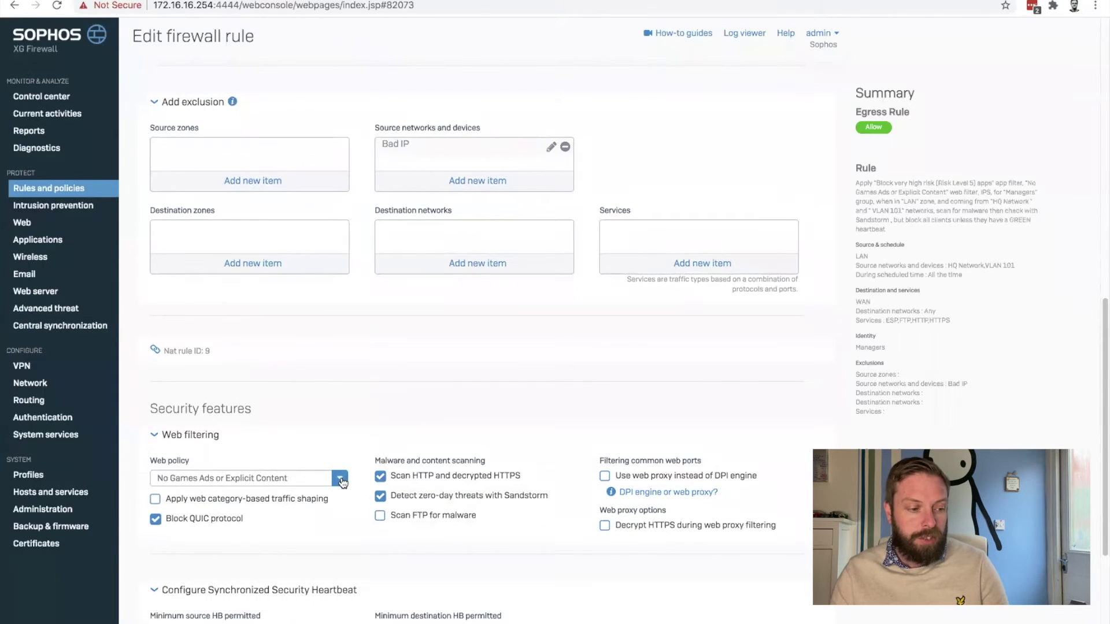
scroll(269, 529, "down", 1)
scroll(268, 529, "down", 4)
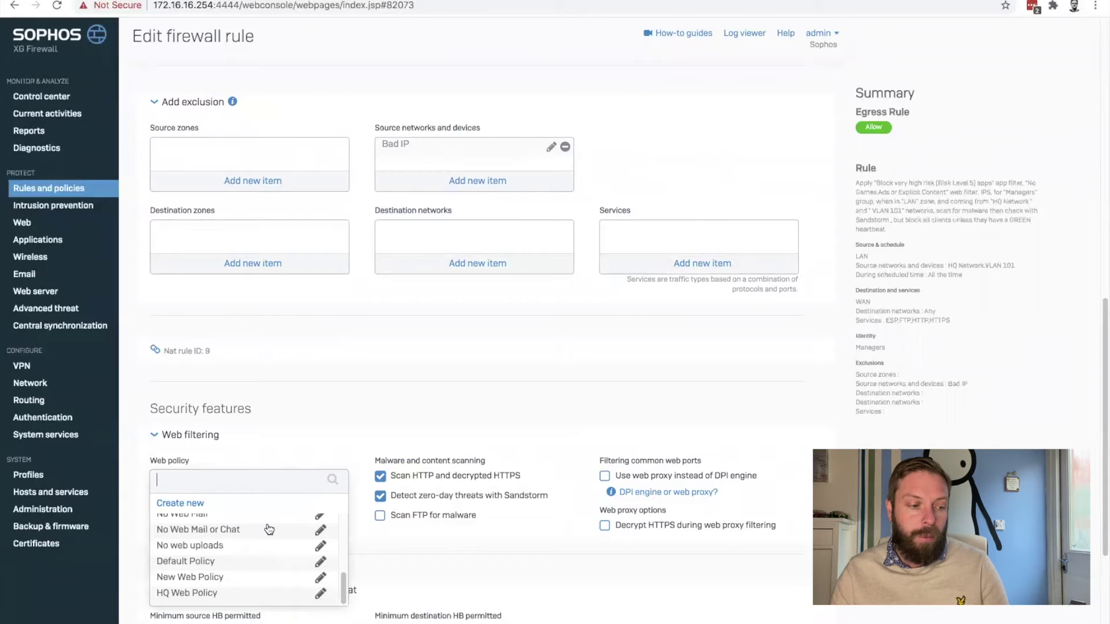
left_click(181, 578)
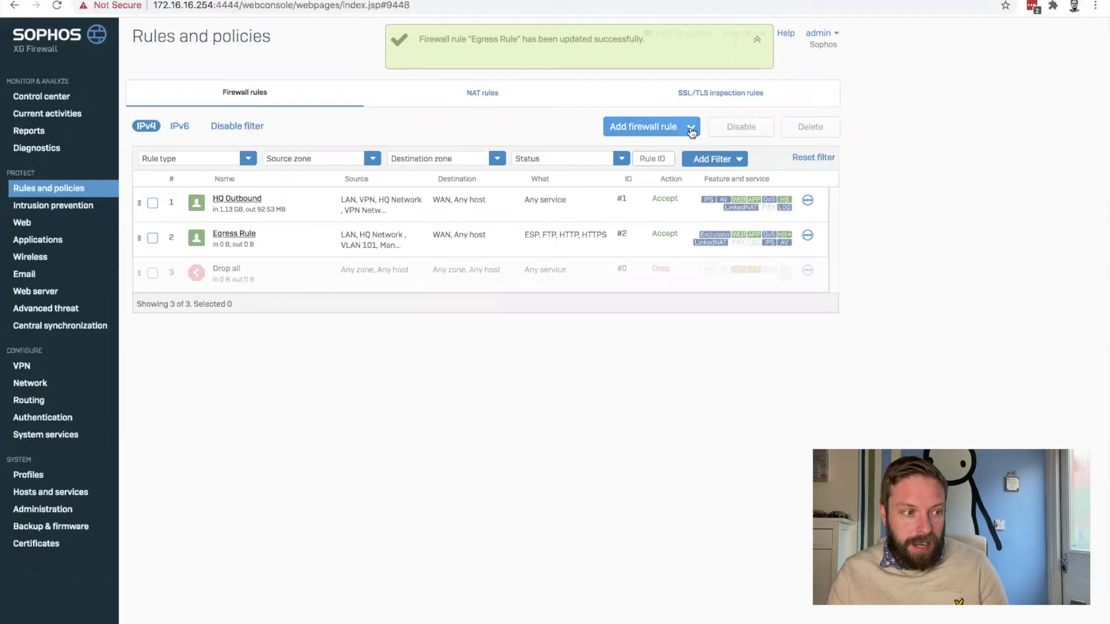
Add a new SSL/TLS inspection rule named Decrypt HTTPS WEB TRAFFIC.
left_click(724, 96)
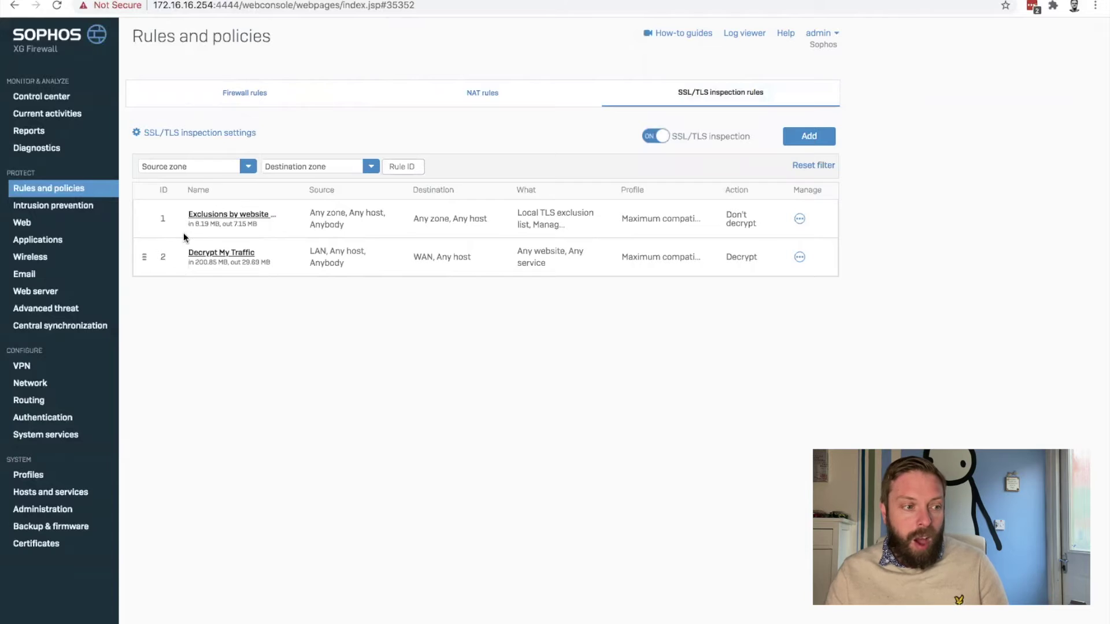
left_click(820, 140)
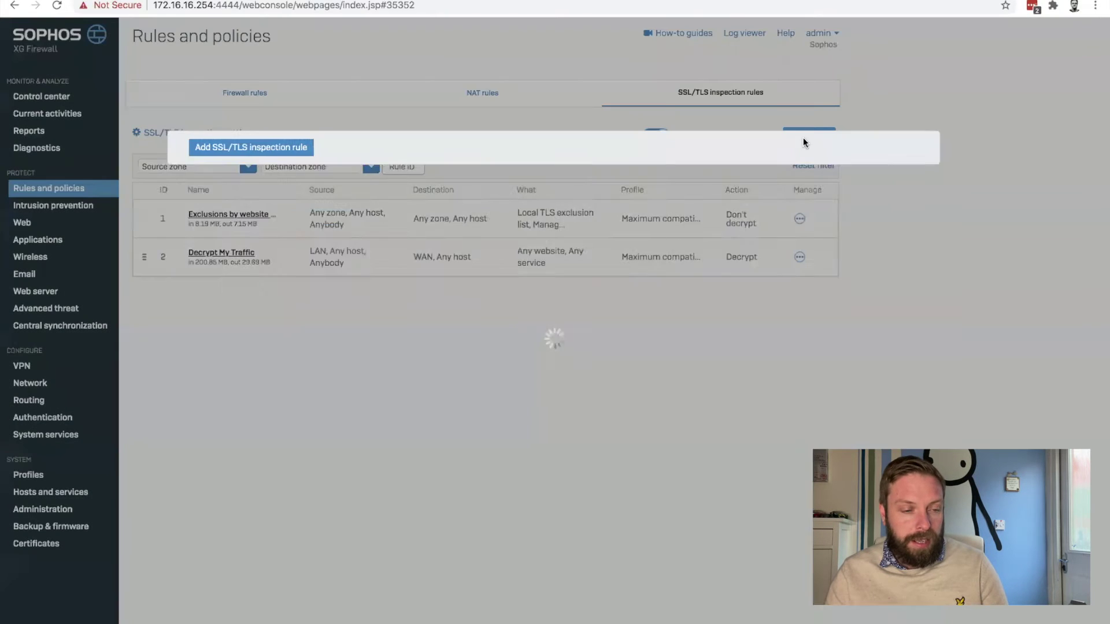
type("De")
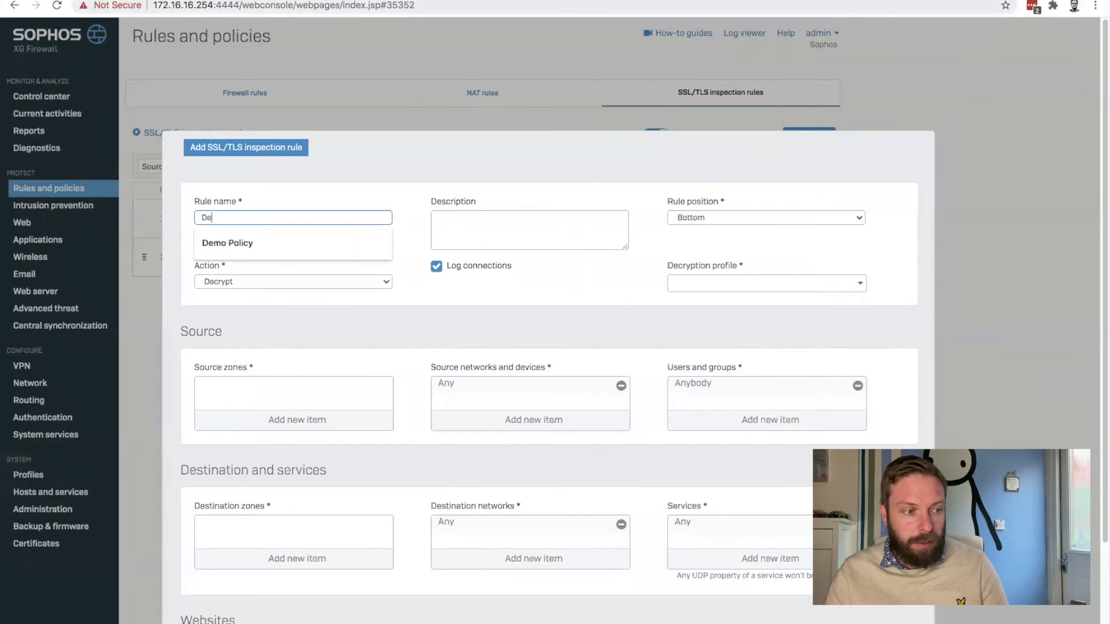
type("crypt HTTPS ")
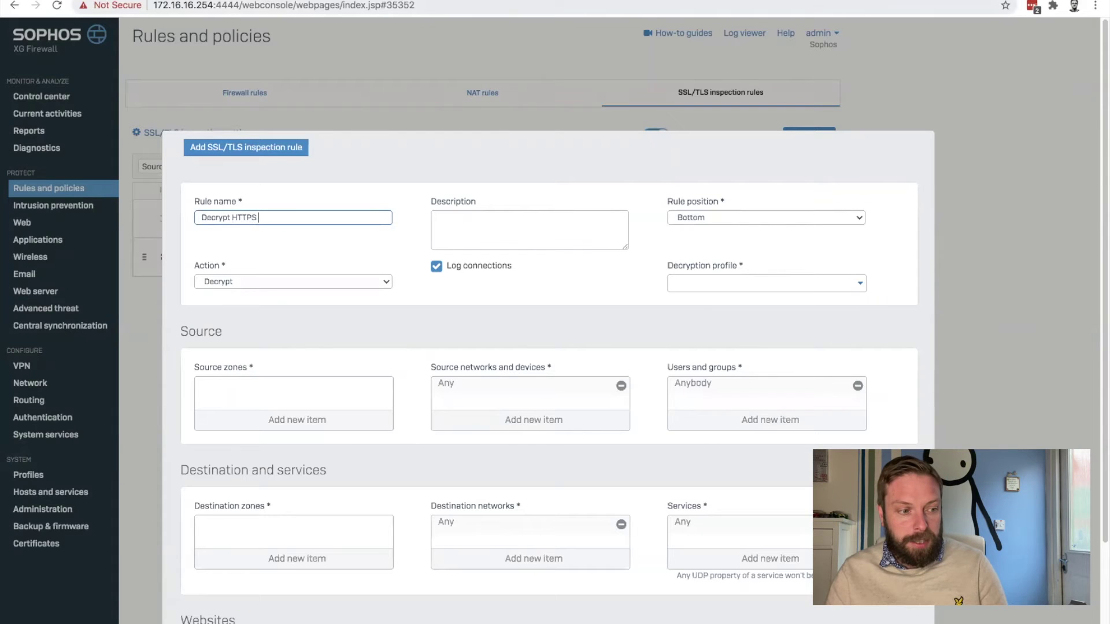
type("WEB TRAFFIC")
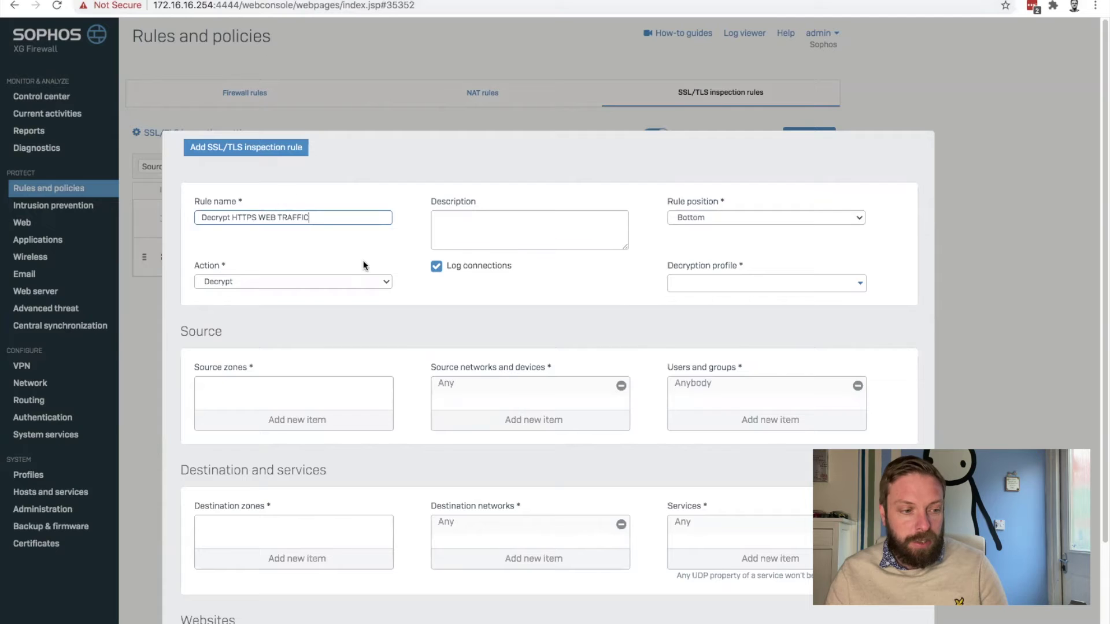
Set the inspection rule's source zone to LAN and its service to HTTPS.
left_click(316, 425)
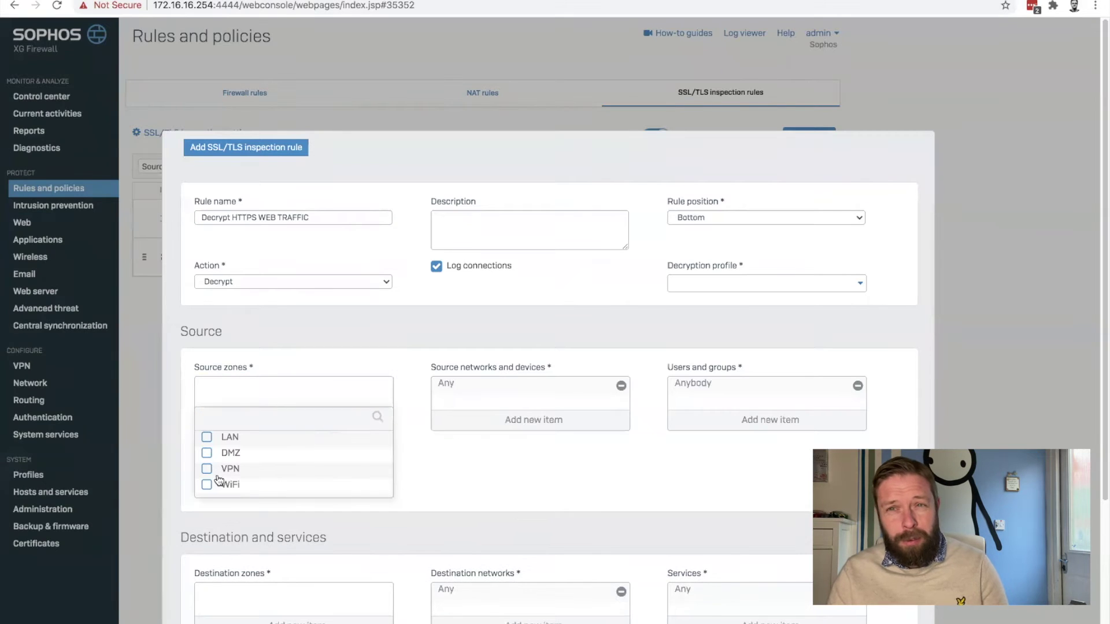
left_click(223, 442)
left_click(273, 508)
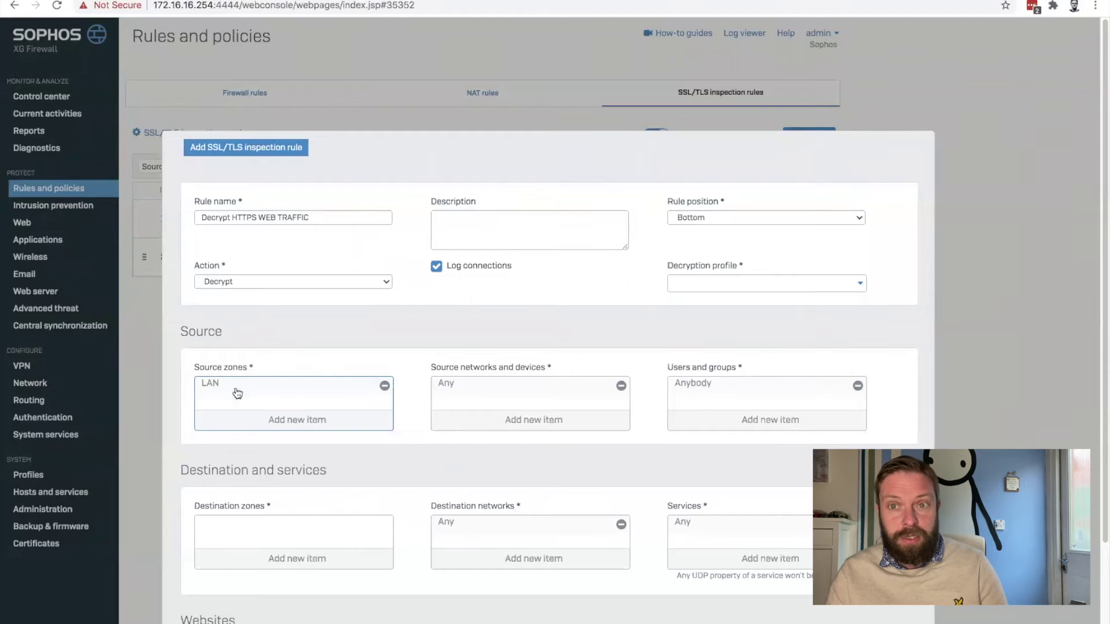
scroll(322, 508, "down", 1)
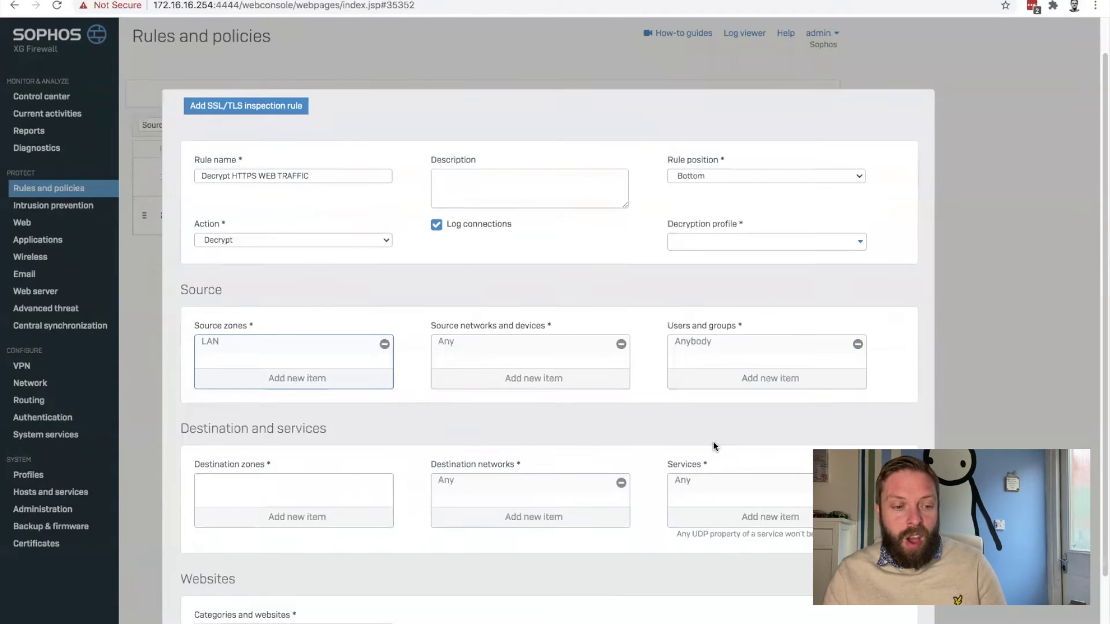
left_click(775, 555)
scroll(783, 531, "up", 3)
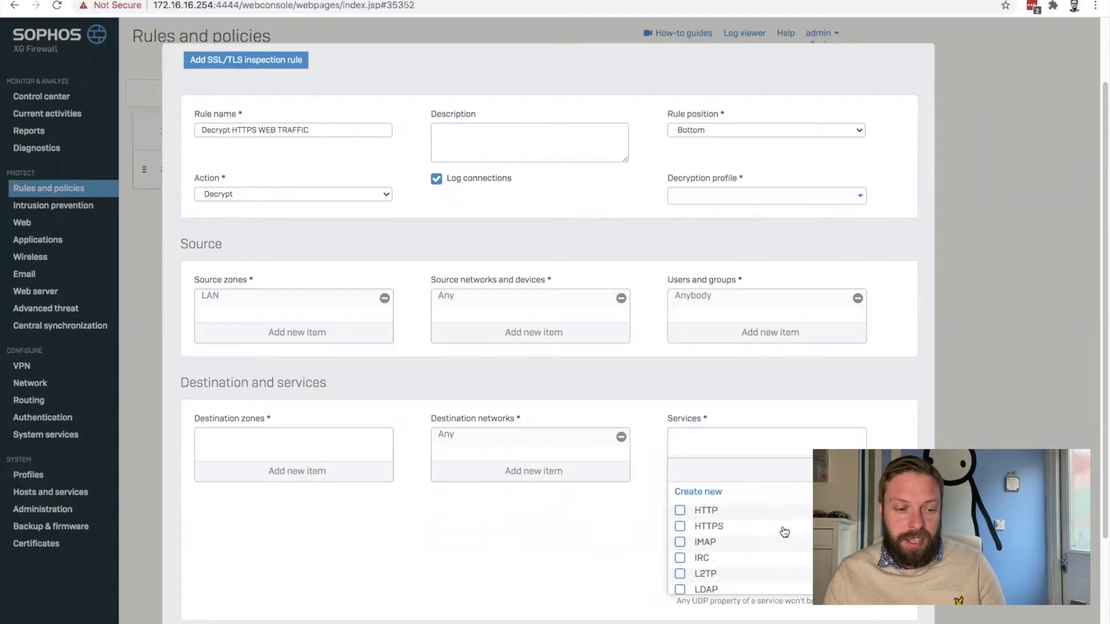
left_click(711, 571)
left_click(718, 605)
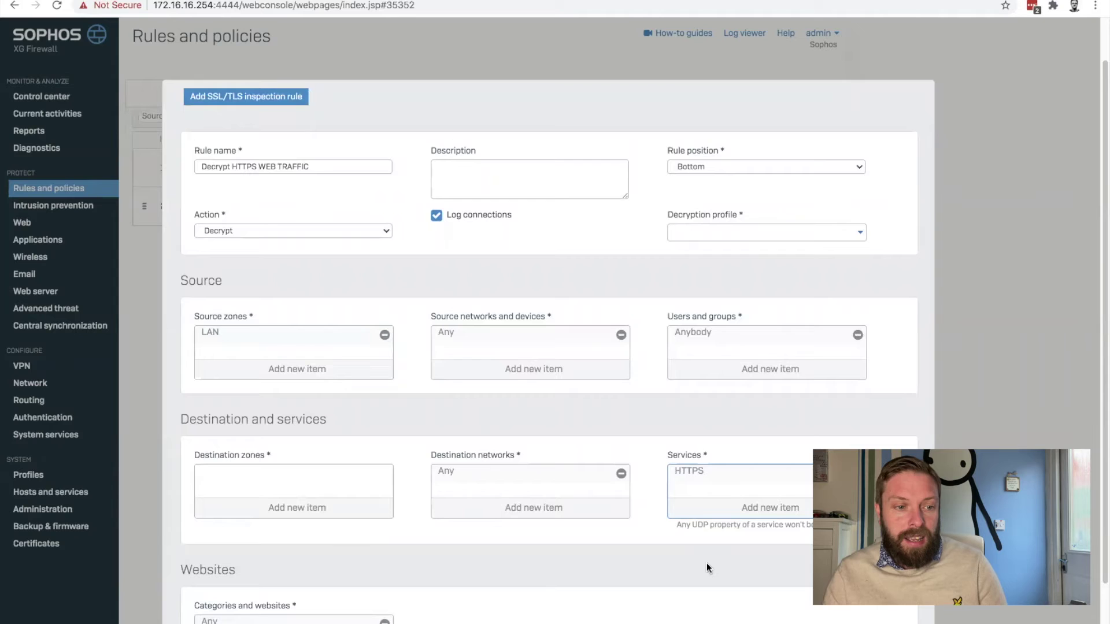
Start a new decryption profile for the inspection rule and name it My HTTPS rule.
left_click(854, 234)
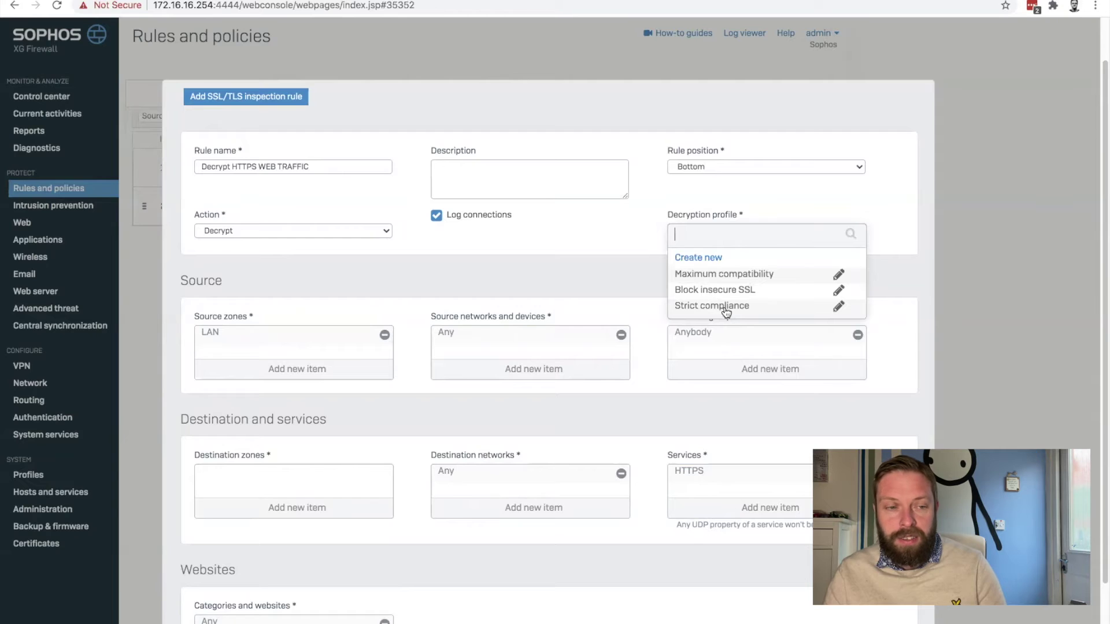
left_click(711, 263)
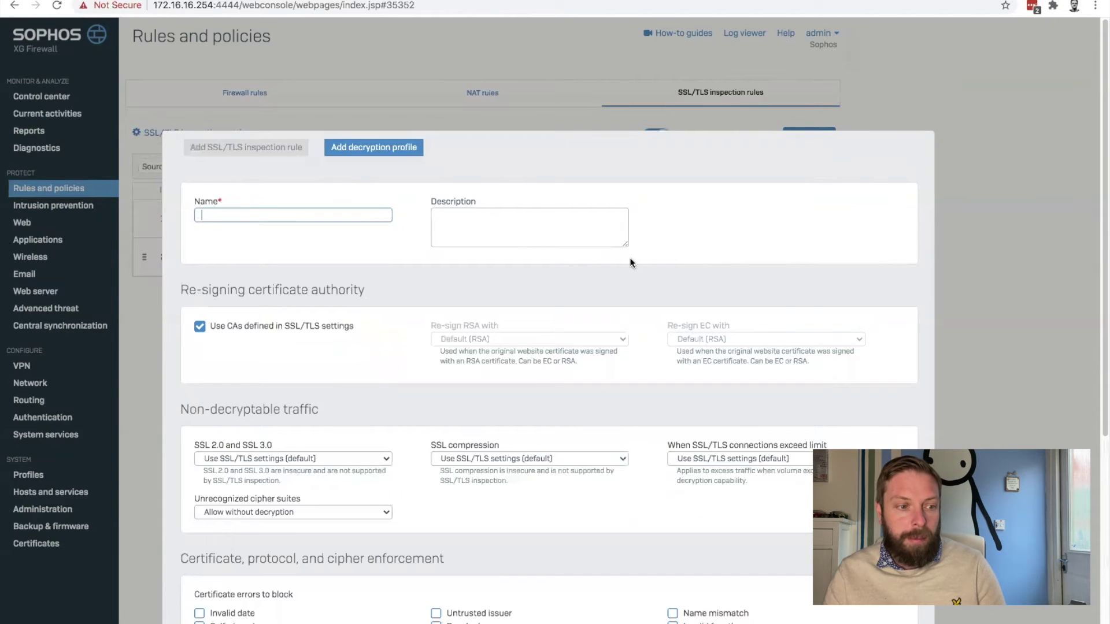
type("M")
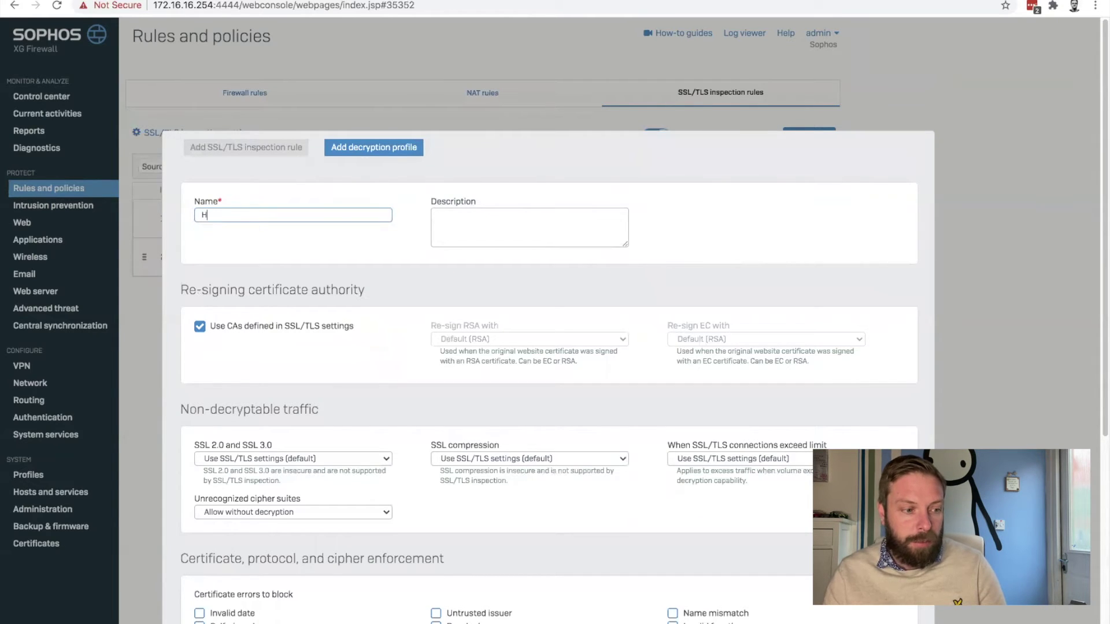
type("y HTTPS rule")
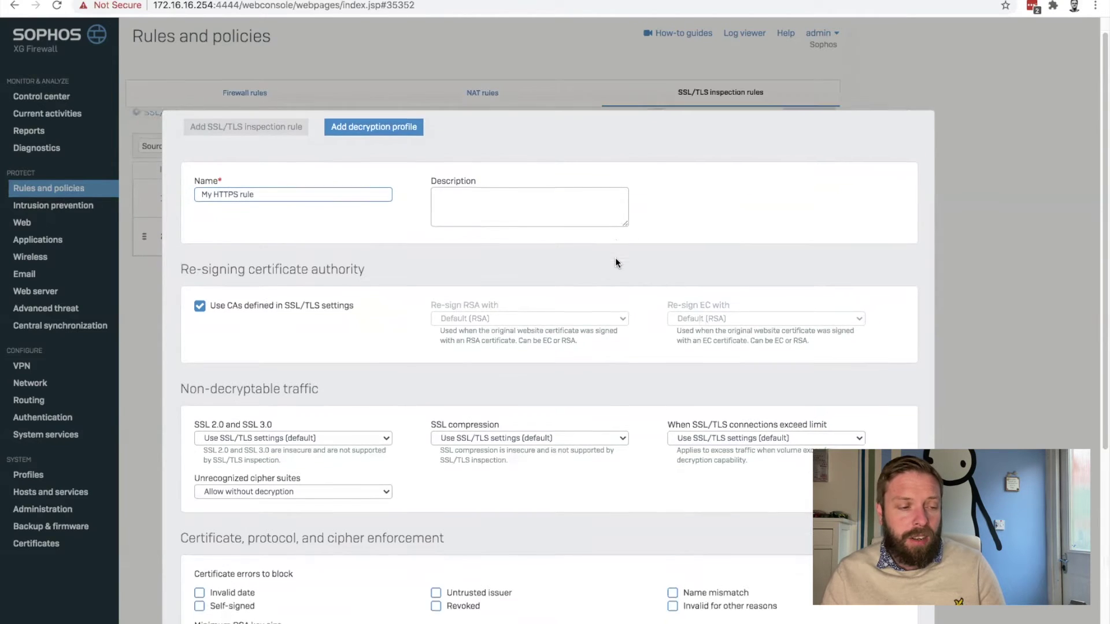
Set the profile's SSL 2.0 and SSL 3.0 handling to Allow without decryption and review the certificate, protocol and cipher enforcement options.
scroll(614, 263, "down", 3)
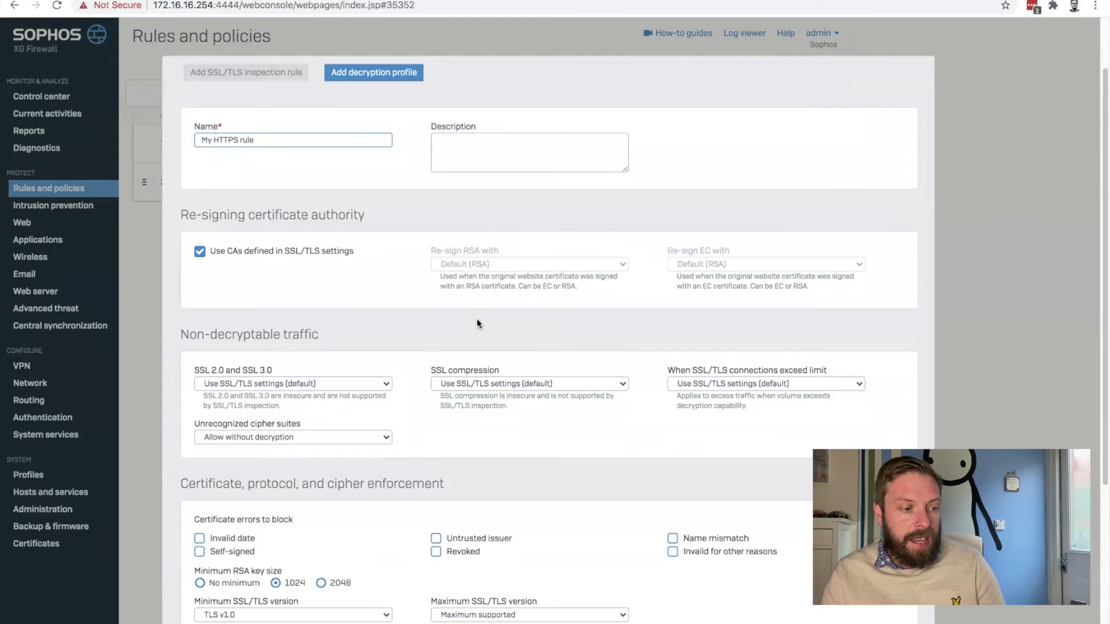
left_click(379, 384)
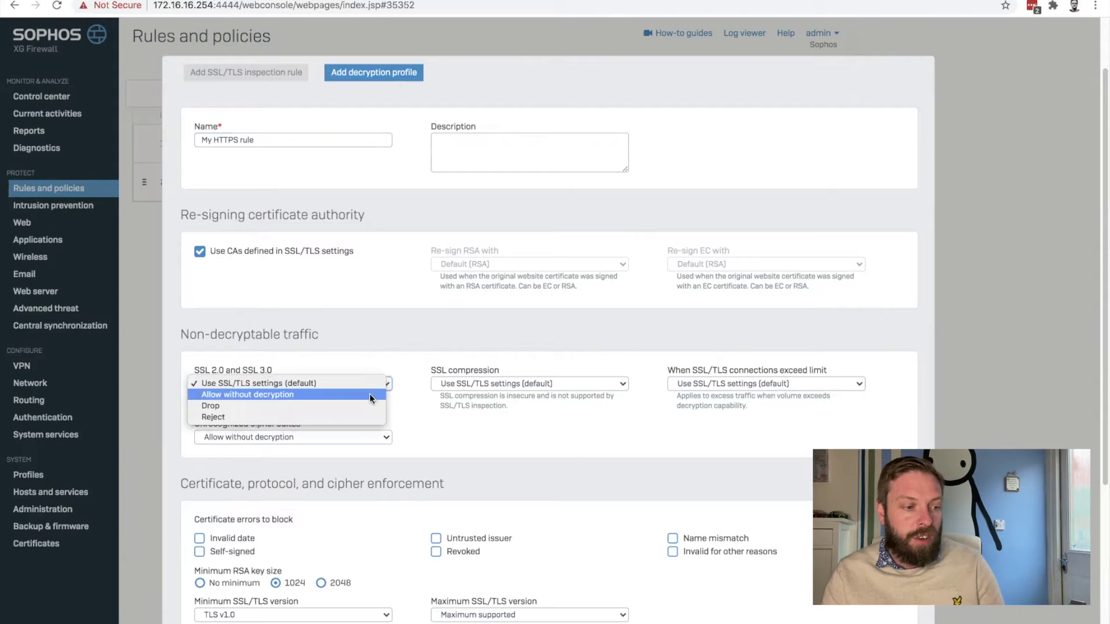
left_click(381, 395)
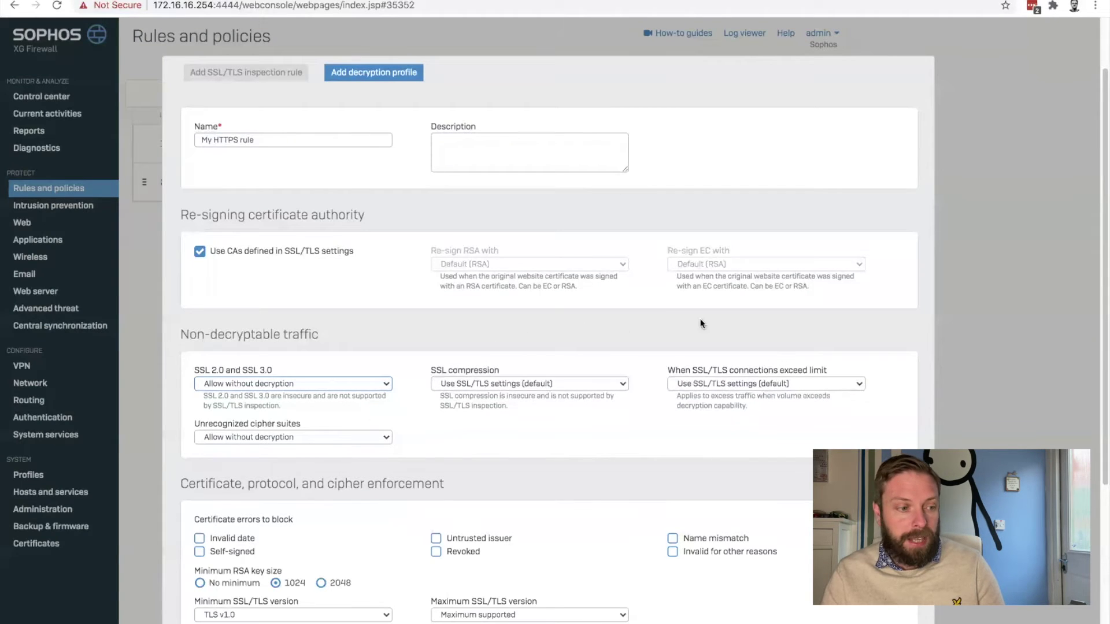
scroll(757, 374, "down", 3)
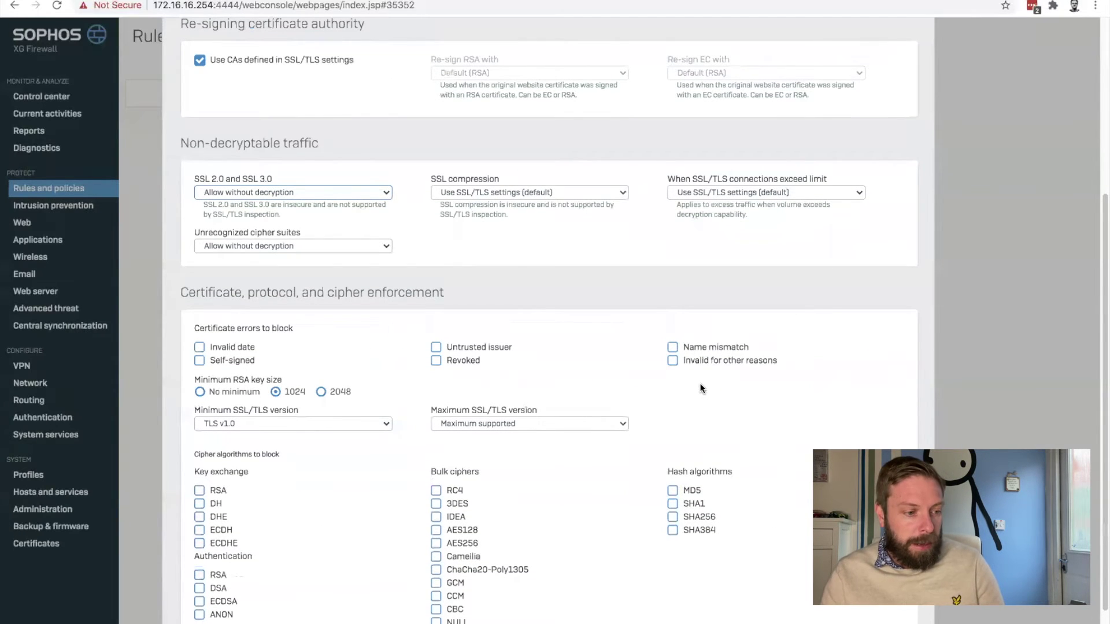
scroll(697, 381, "down", 1)
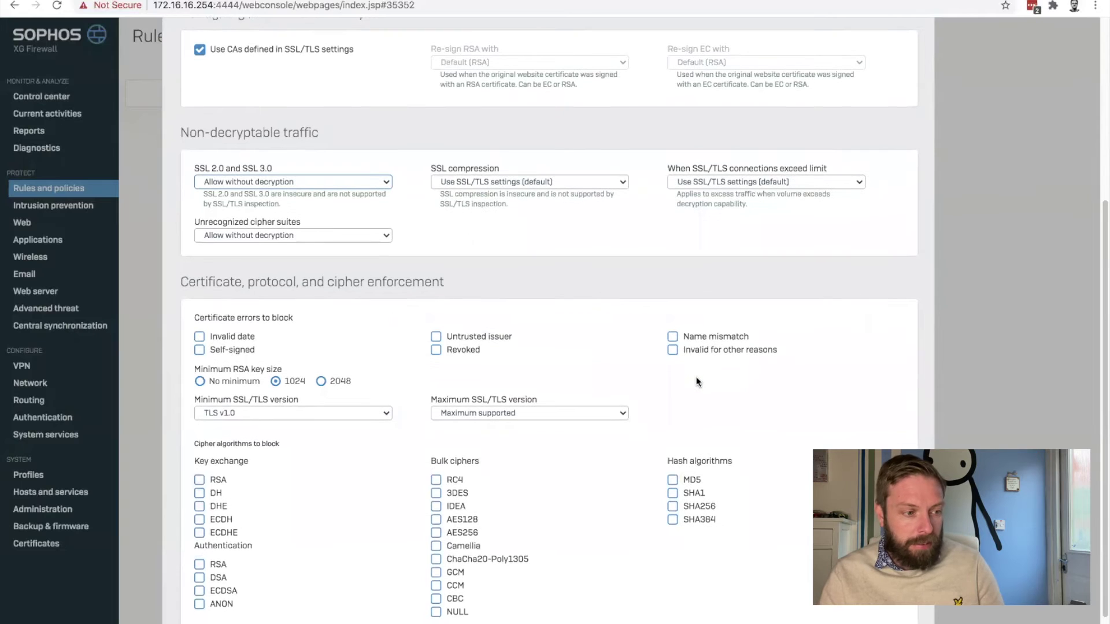
scroll(697, 379, "down", 1)
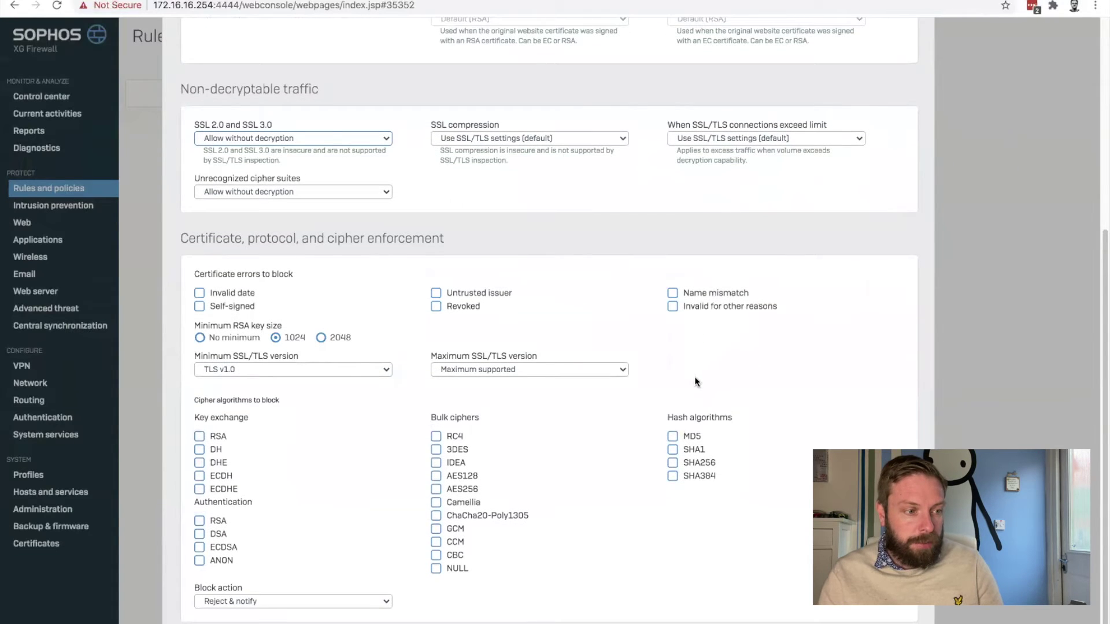
Review the remaining certificate, protocol and cipher enforcement options and save the My HTTPS rule decryption profile.
scroll(500, 393, "up", 5)
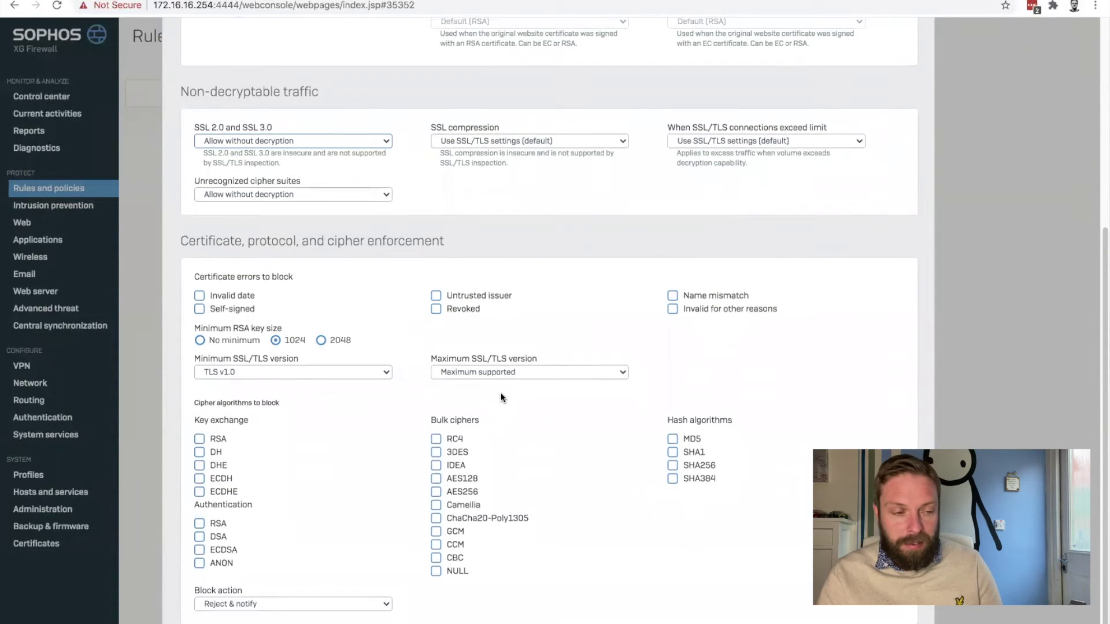
scroll(501, 397, "down", 4)
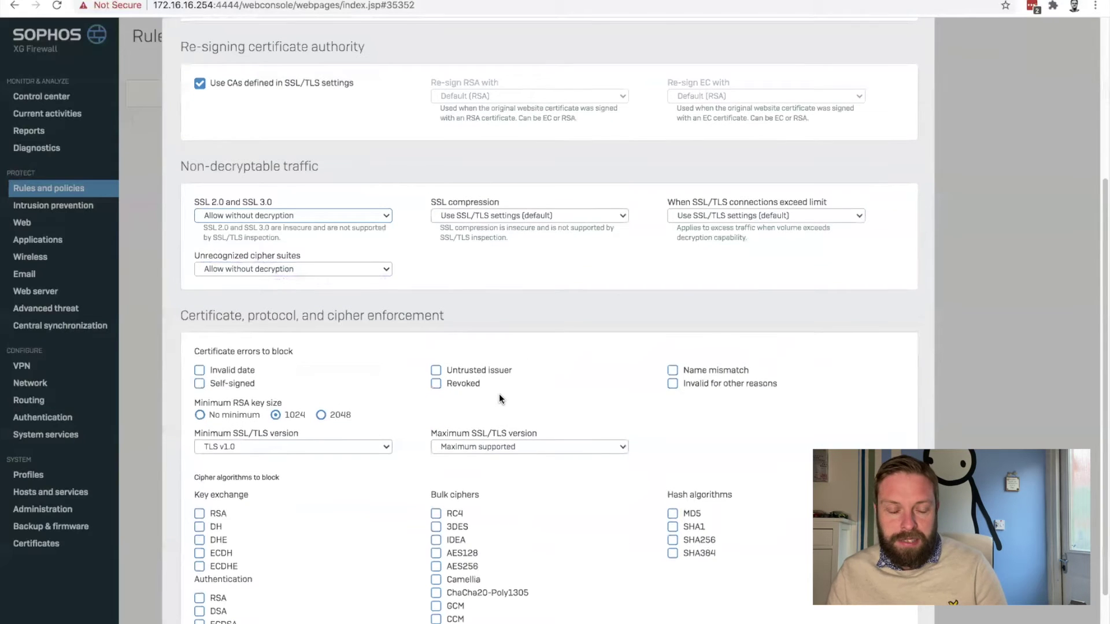
scroll(475, 411, "down", 1)
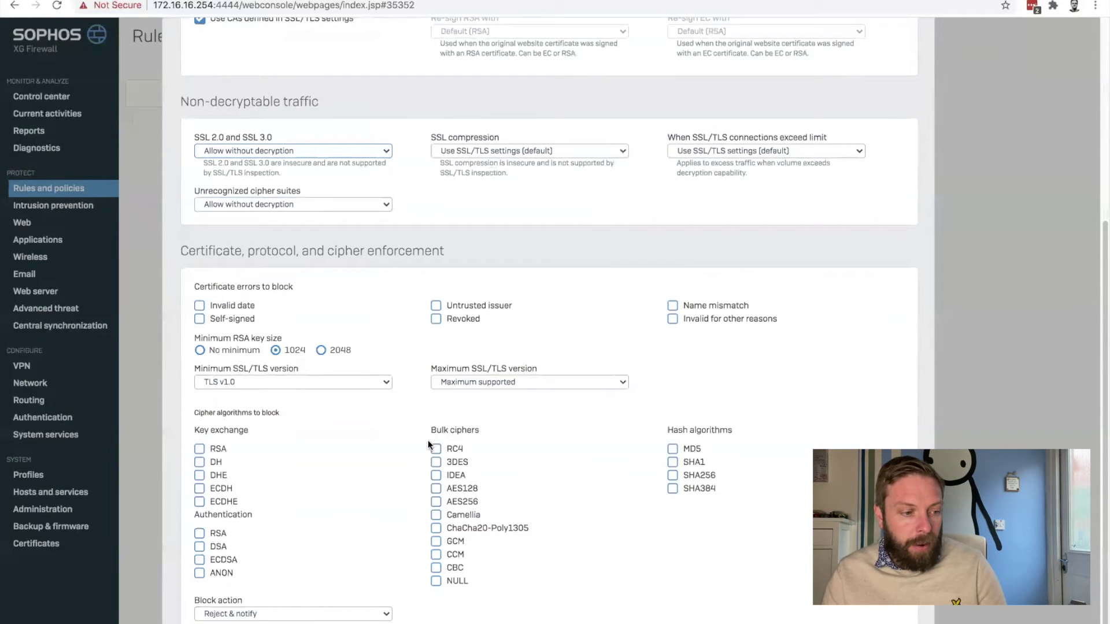
scroll(213, 613, "down", 1)
left_click(207, 623)
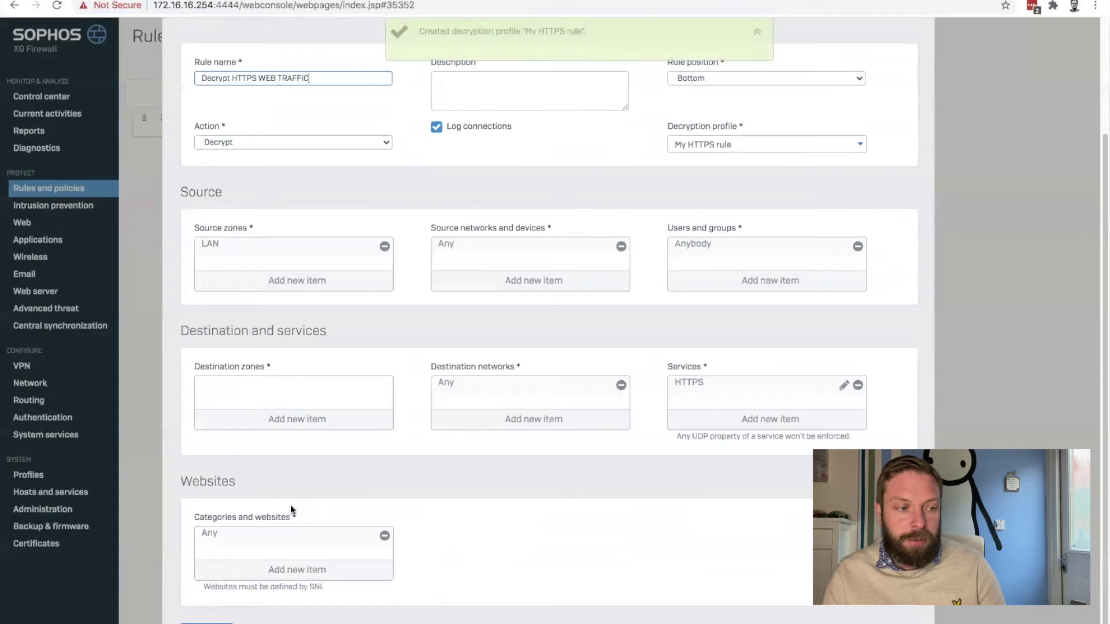
Set the inspection rule's destination zone to WAN and save the rule.
left_click(302, 417)
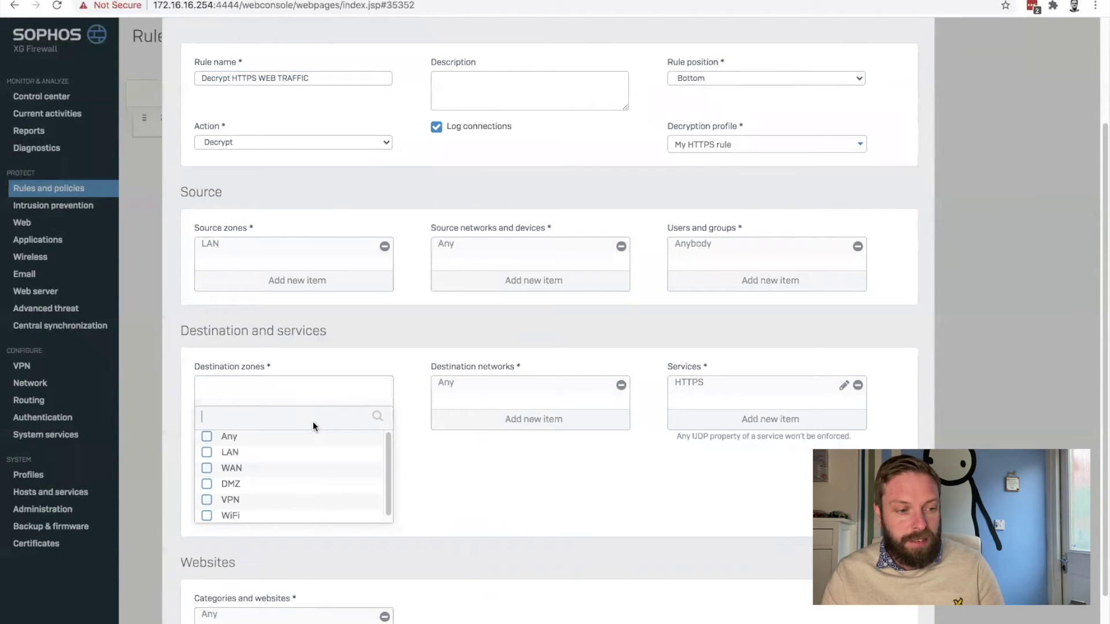
left_click(207, 468)
left_click(212, 536)
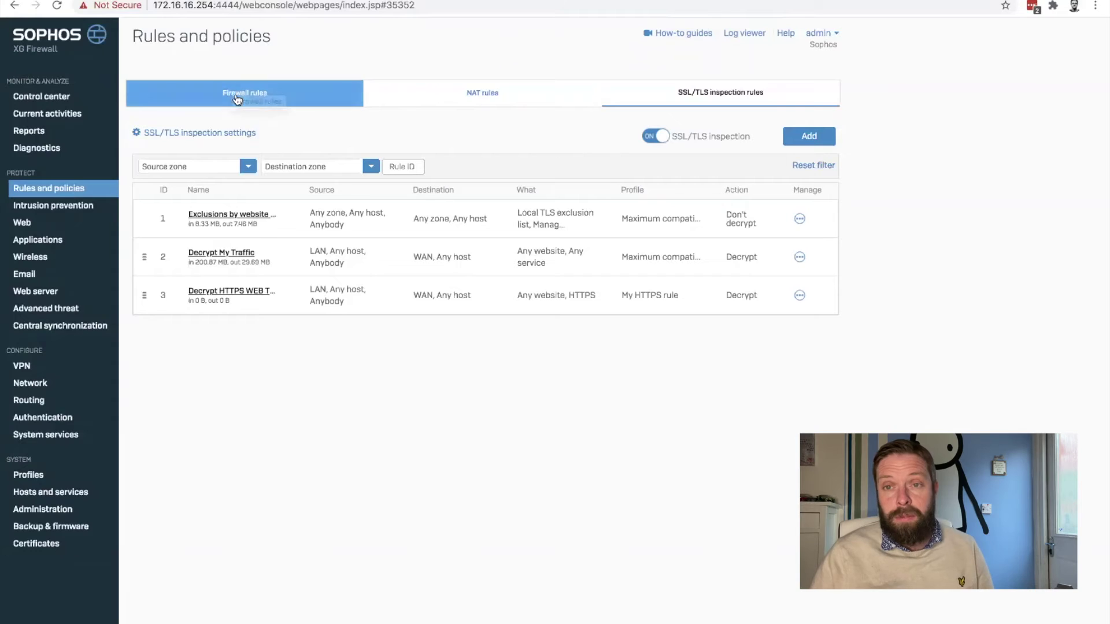
Open the Security dashboard report and examine its blocked applications, objectionable and blocked web categories, domains and users.
left_click(240, 99)
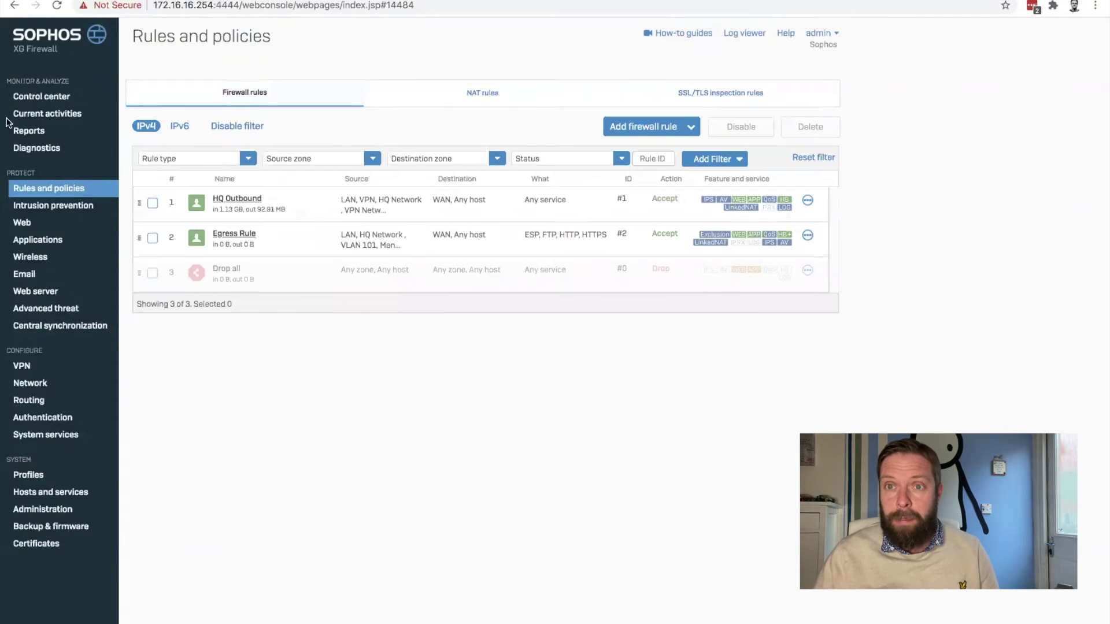
left_click(43, 130)
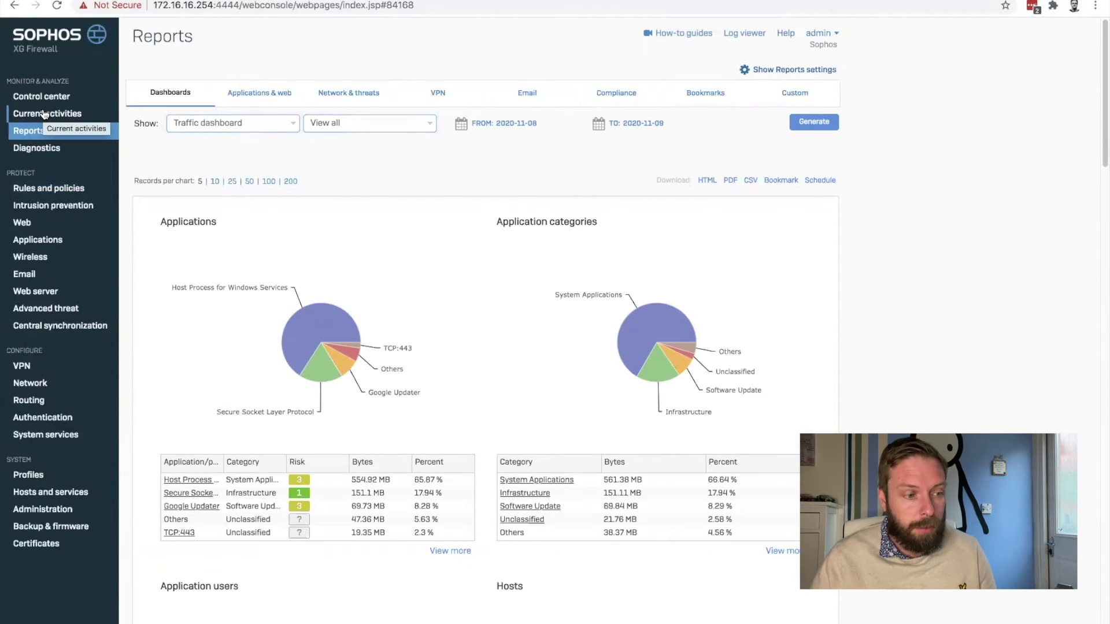
left_click(213, 121)
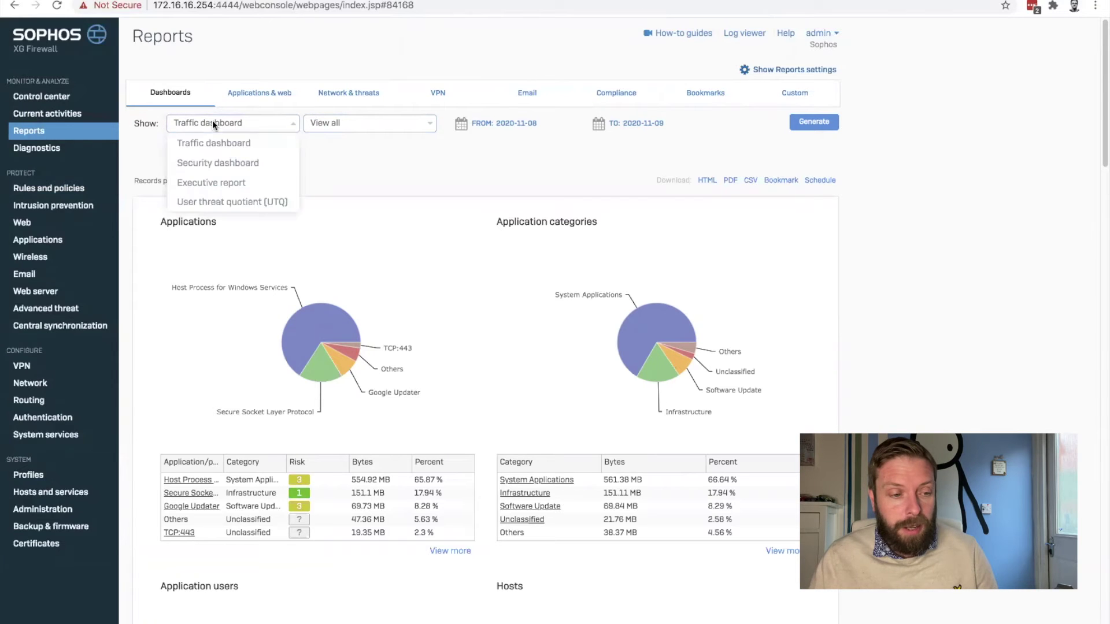
left_click(229, 164)
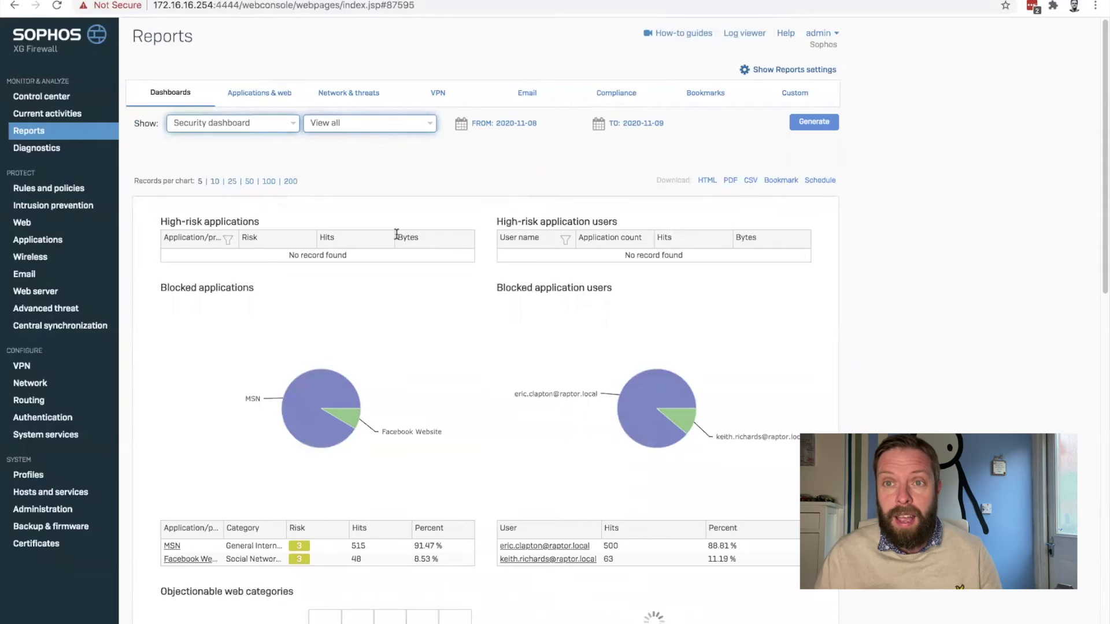
scroll(393, 235, "down", 2)
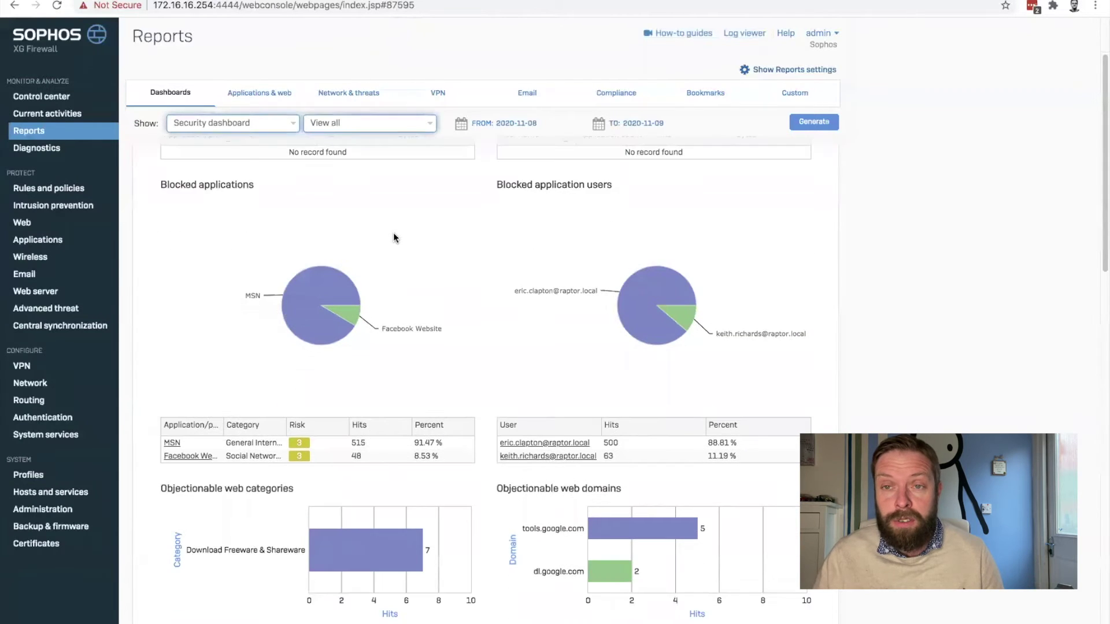
scroll(393, 232, "down", 2)
scroll(391, 233, "down", 3)
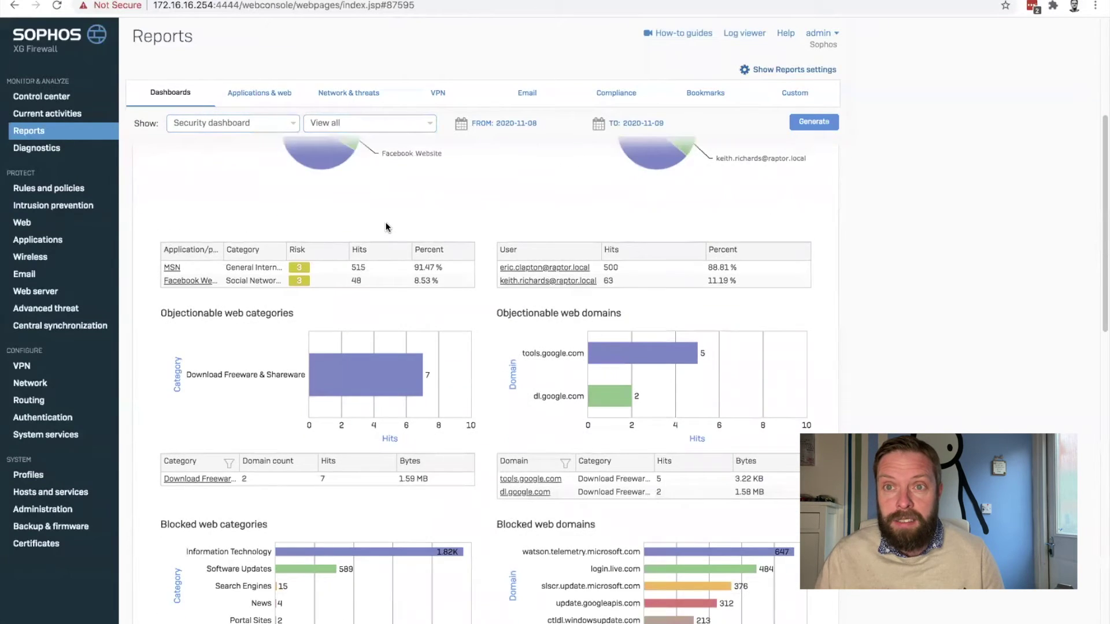
scroll(385, 226, "down", 10)
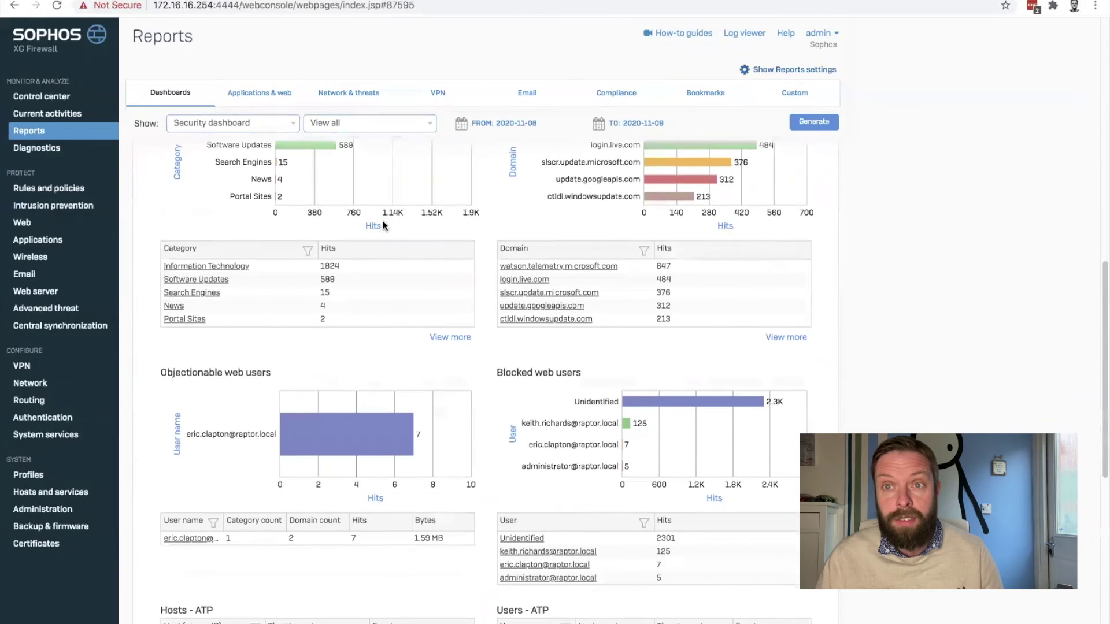
scroll(383, 218, "up", 15)
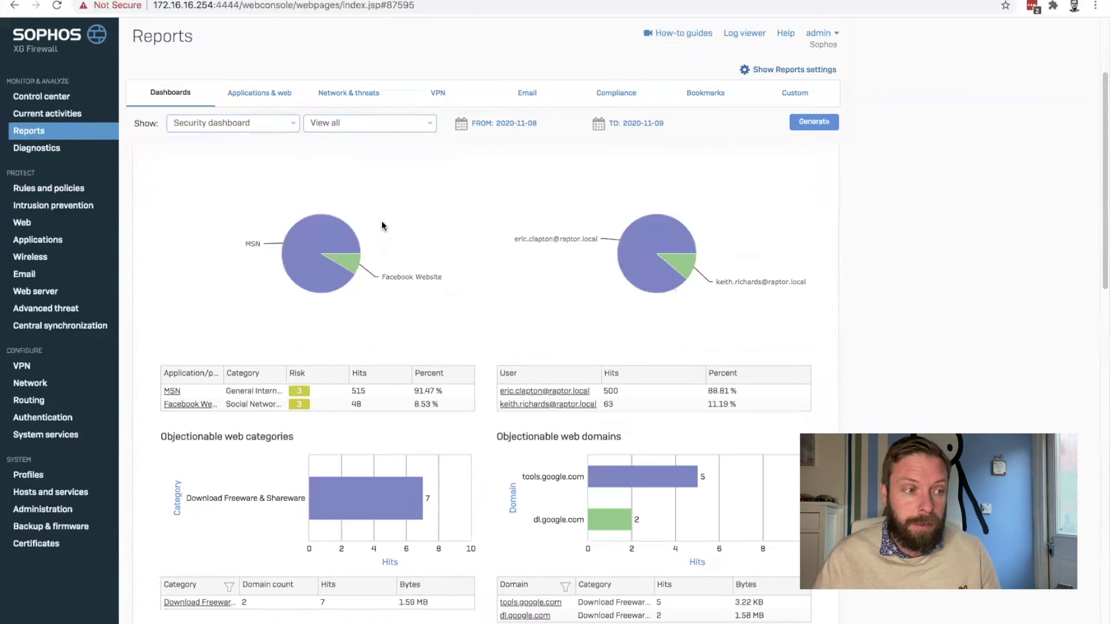
scroll(382, 217, "up", 3)
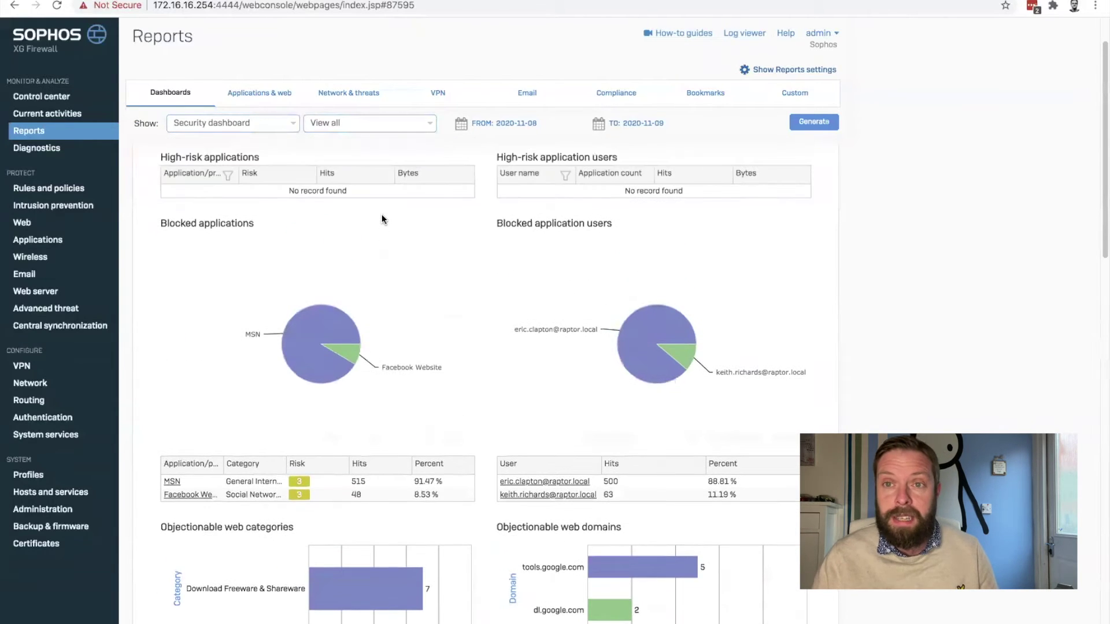
Display the Web risks & usage report for applications and web with 10 records per chart.
left_click(254, 100)
left_click(285, 123)
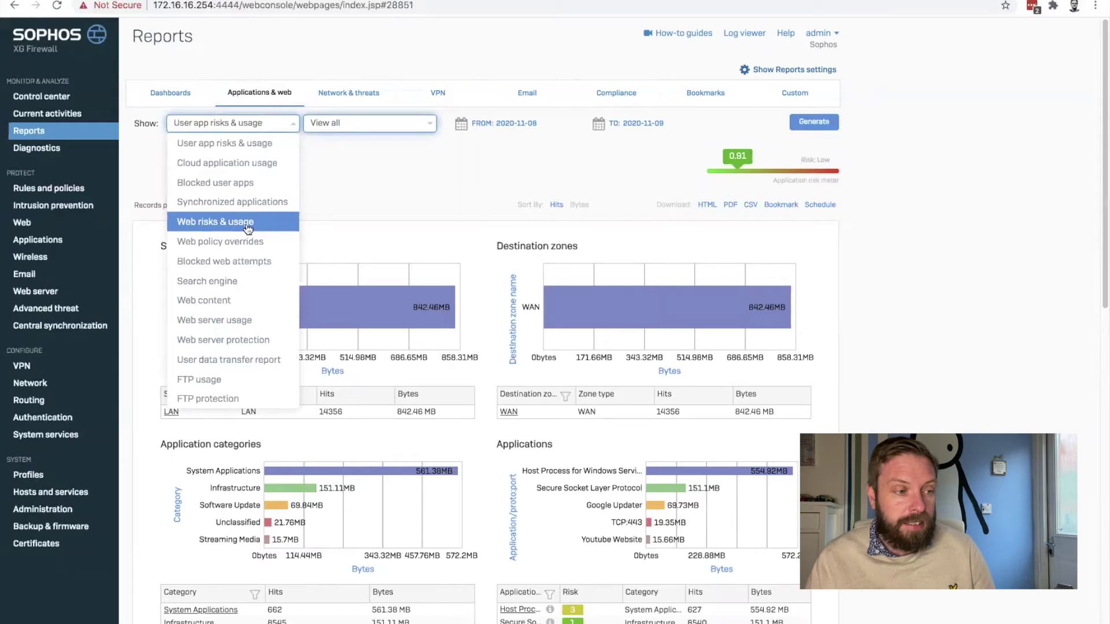
left_click(223, 222)
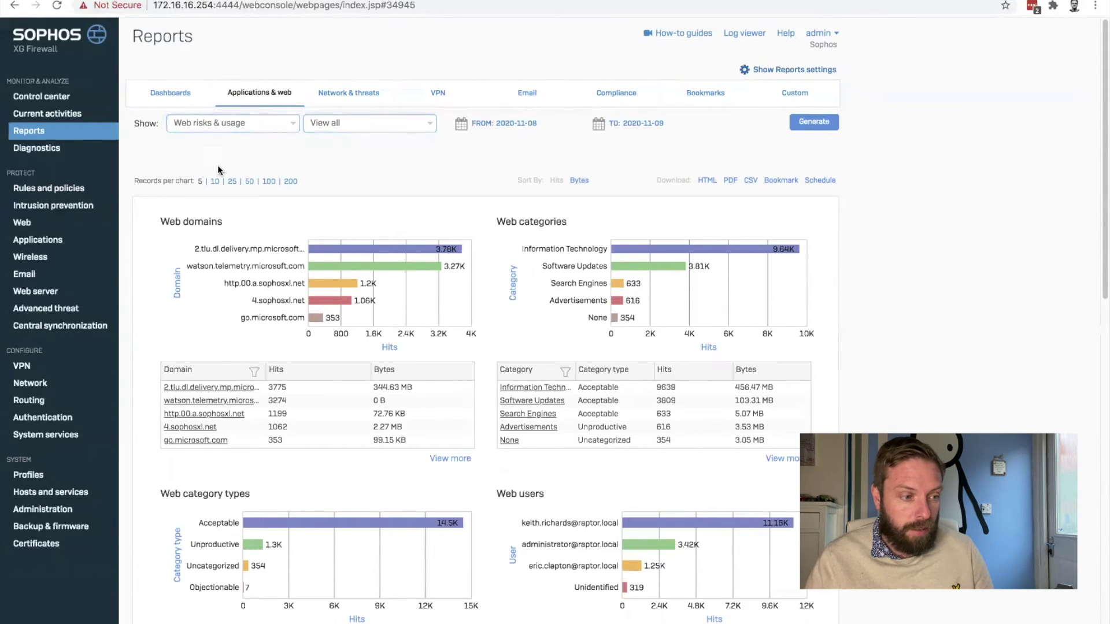
scroll(353, 231, "down", 1)
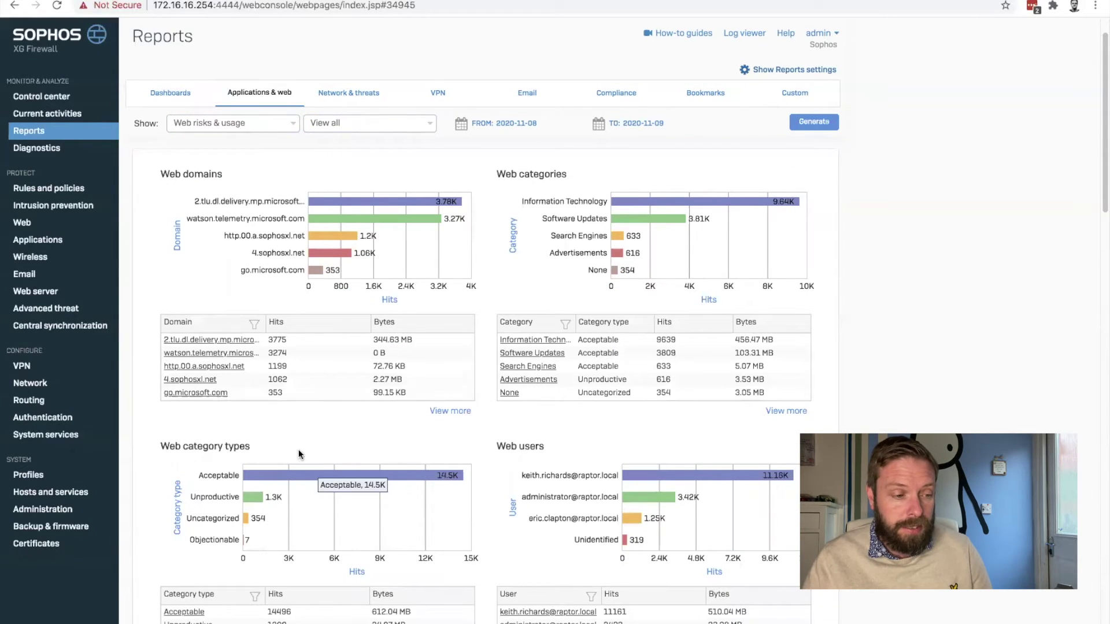
scroll(273, 437, "up", 1)
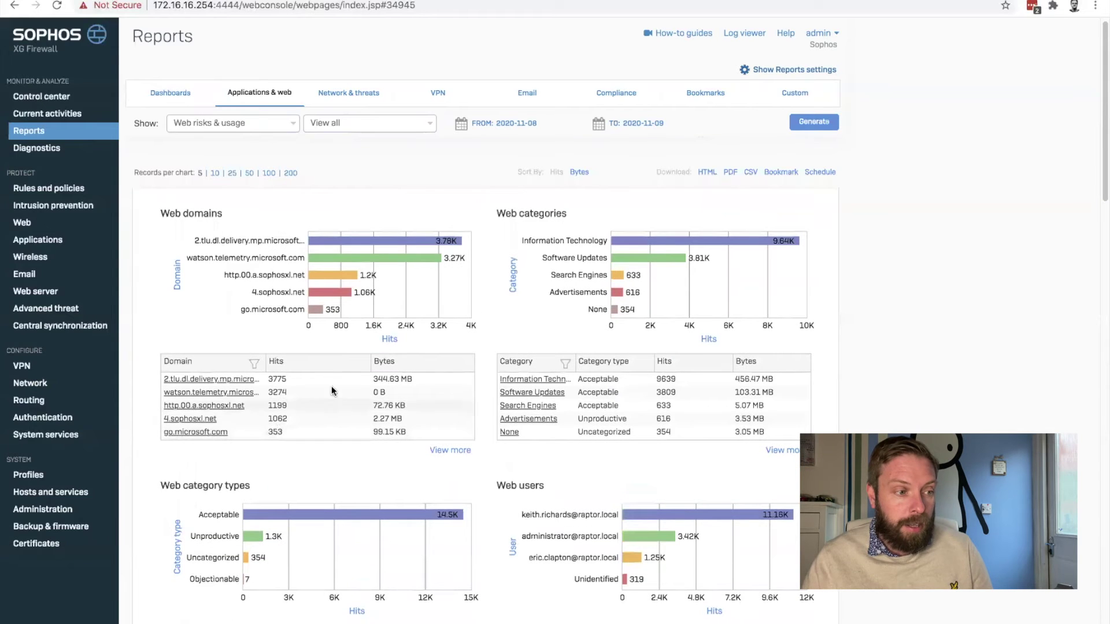
left_click(212, 173)
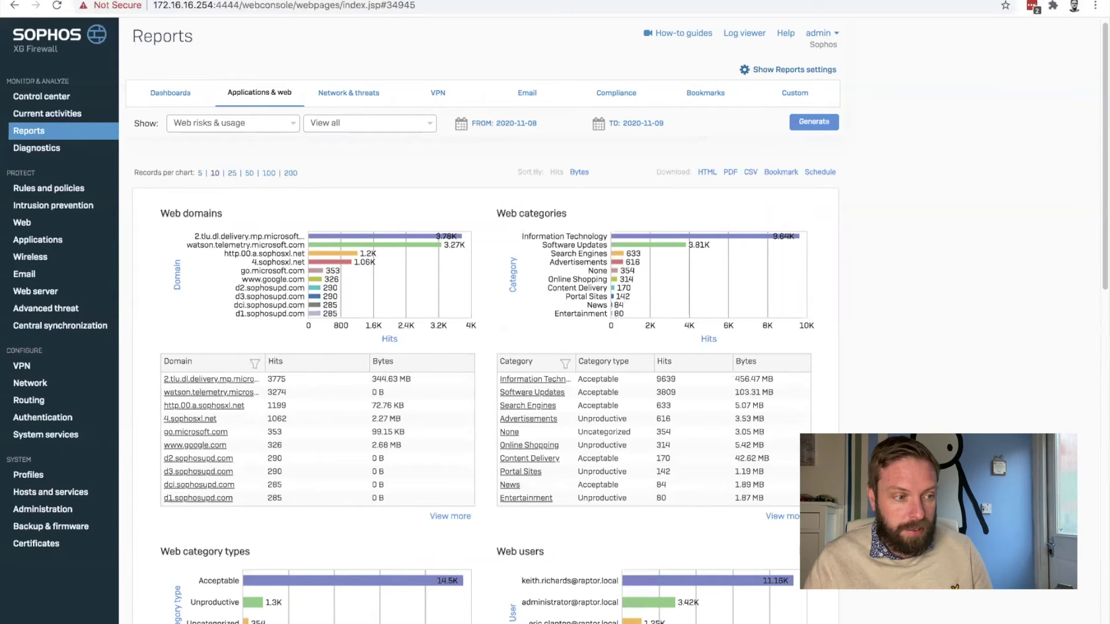
Open the full web categories list, drill into Online Shopping to inspect its users and domains, and clear that category filter.
left_click(787, 522)
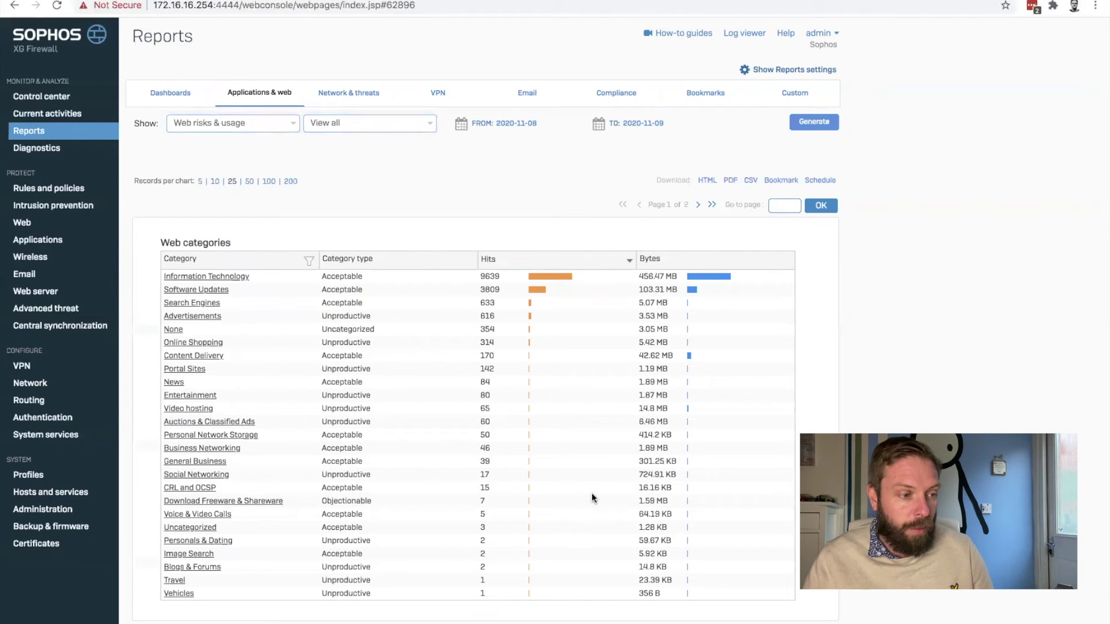
left_click(220, 343)
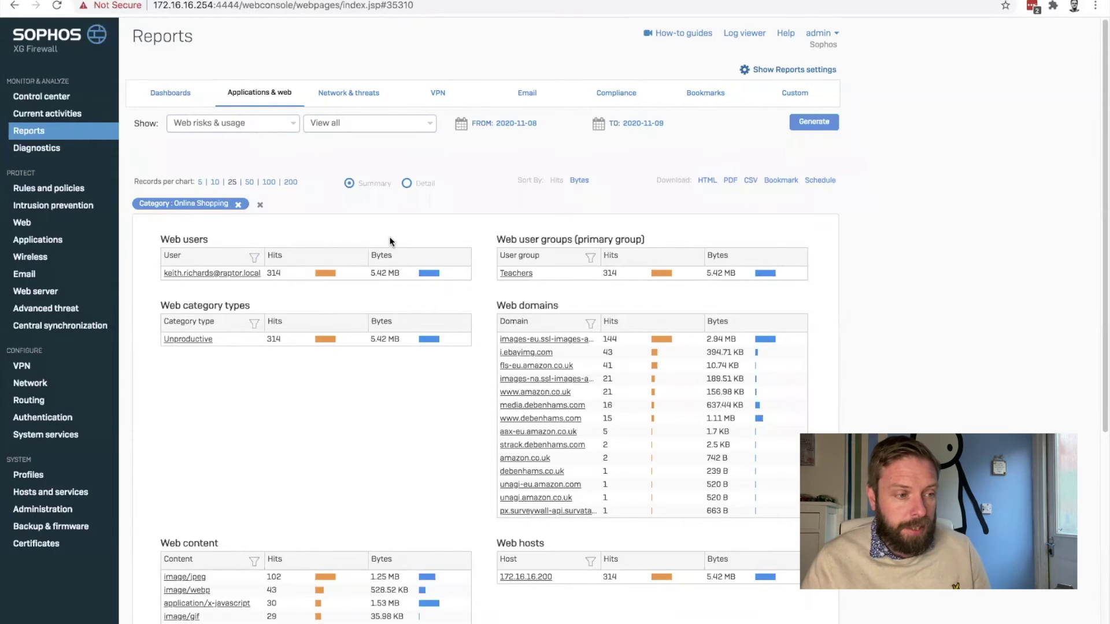
left_click(238, 205)
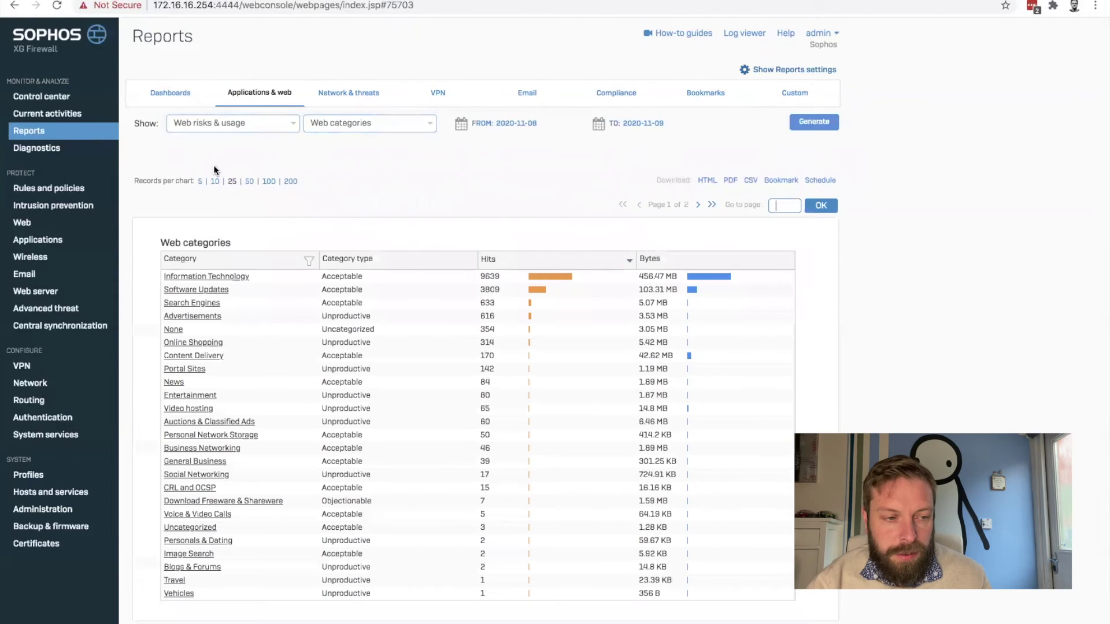
View all Web risks & usage charts, filter them by the most active web user and examine that user's groups, categories and domains.
left_click(370, 121)
left_click(357, 147)
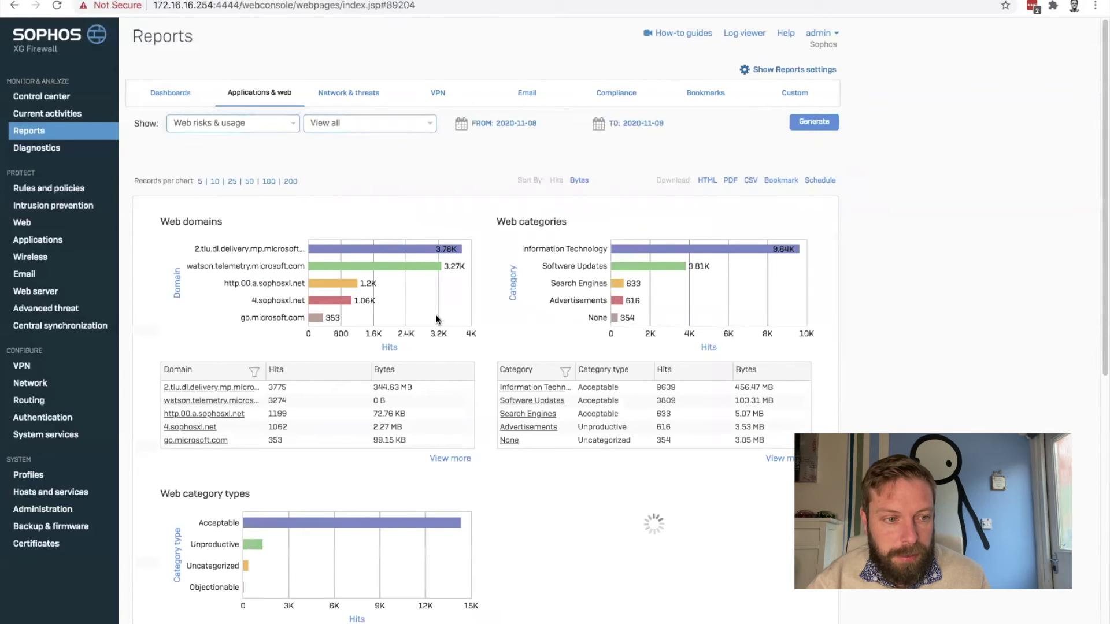
scroll(437, 320, "down", 2)
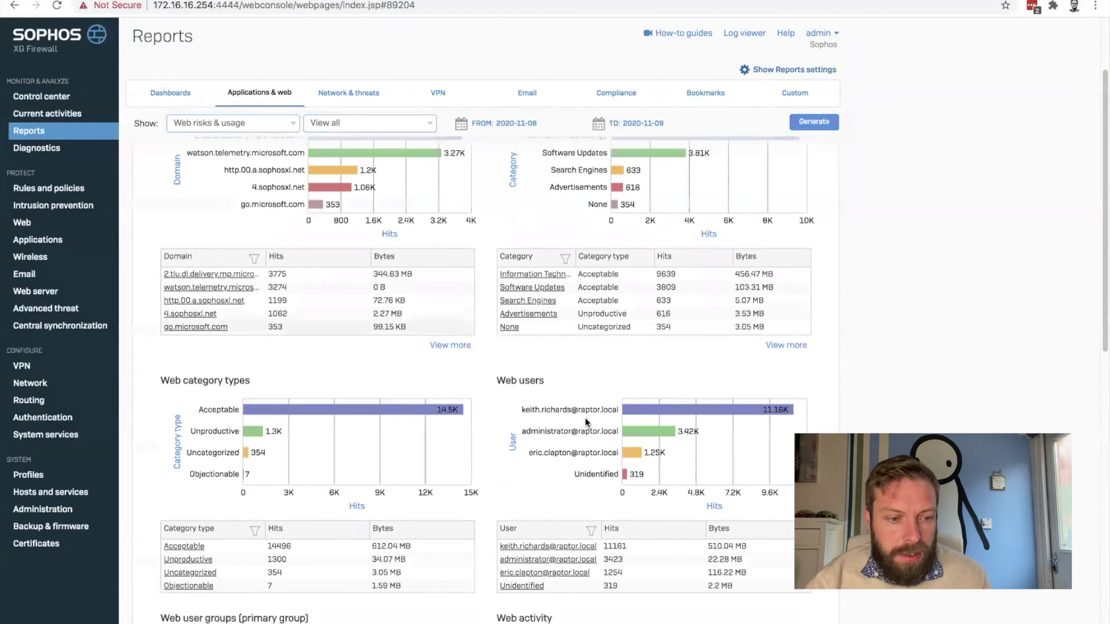
mouse_move(649, 413)
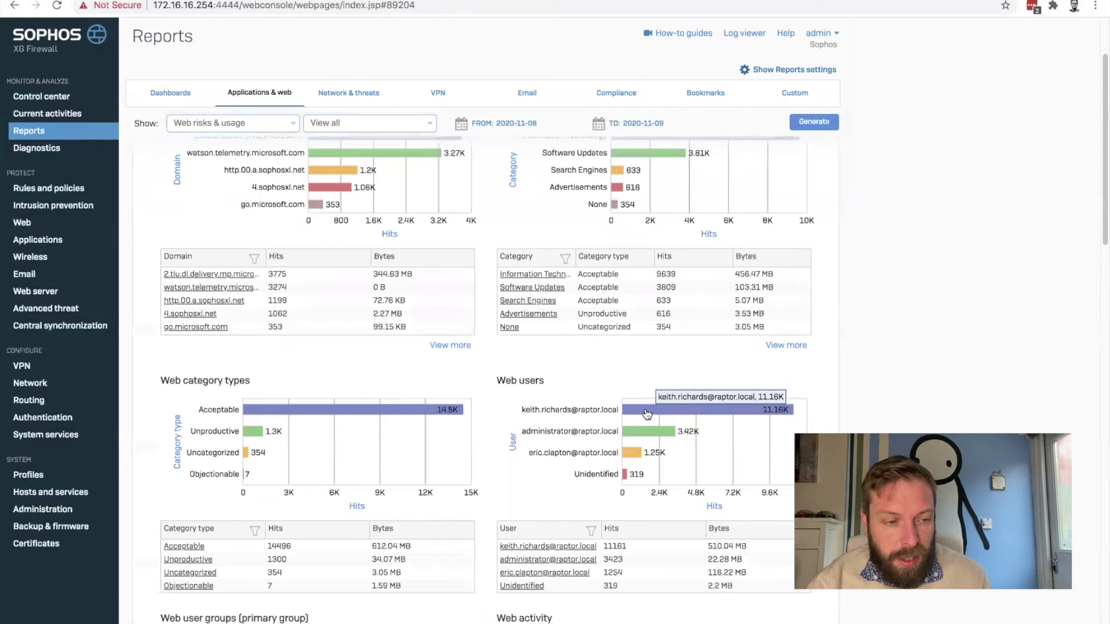
left_click(650, 414)
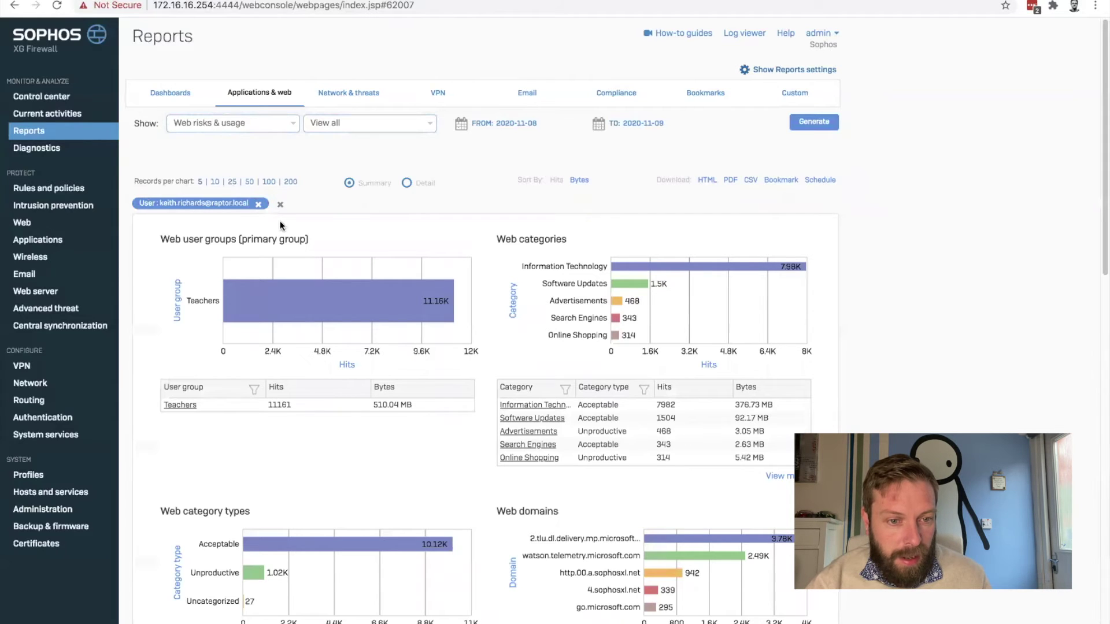
scroll(453, 296, "down", 1)
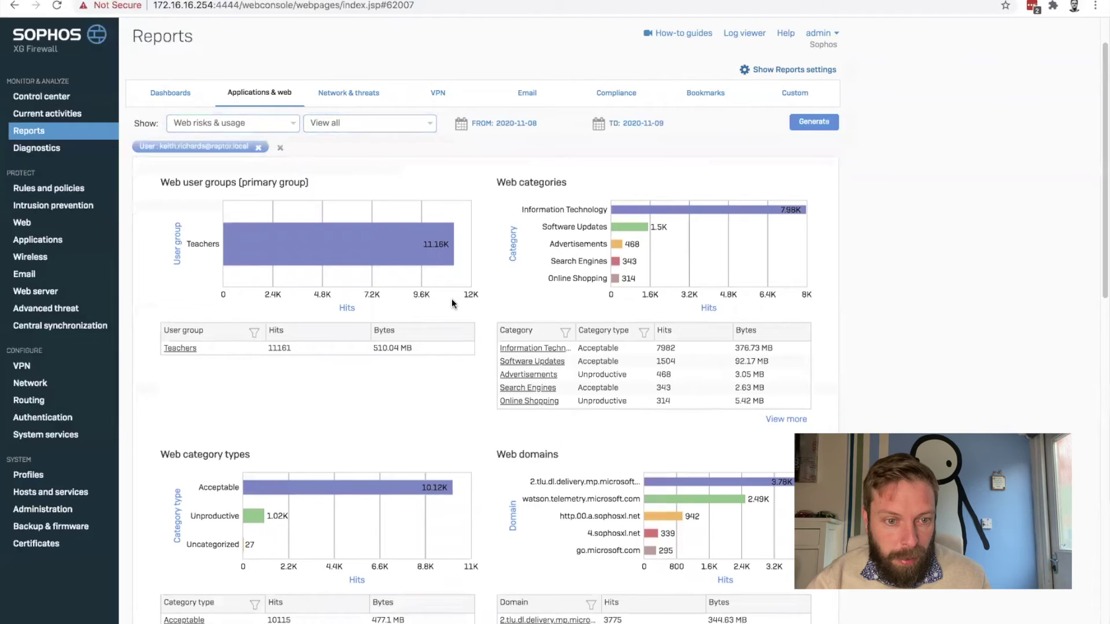
scroll(452, 297, "up", 1)
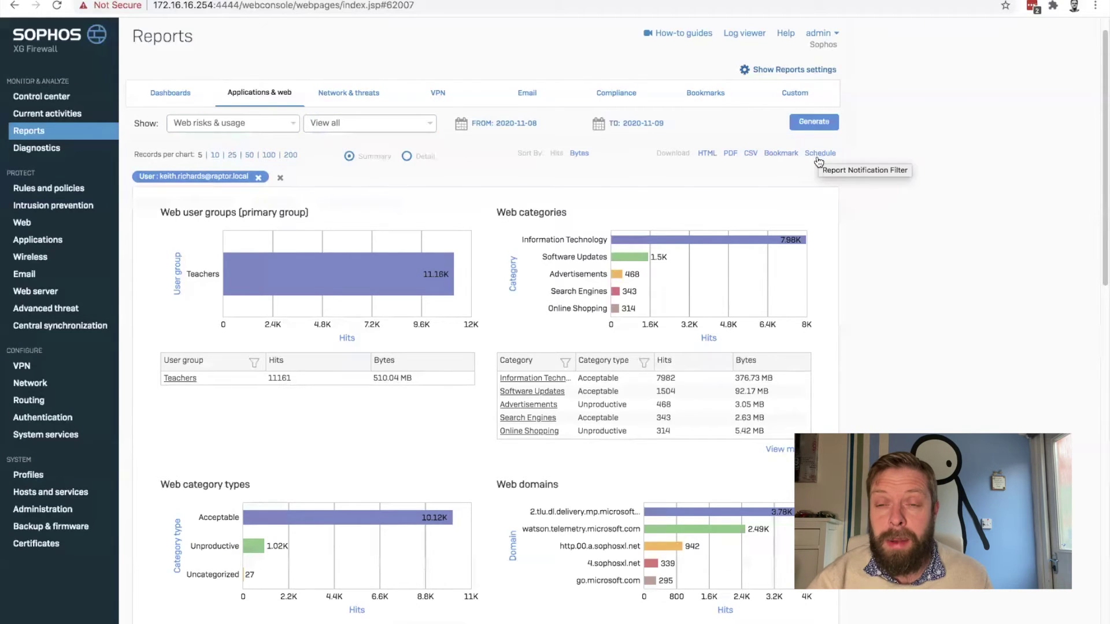
scroll(863, 231, "down", 2)
scroll(855, 234, "up", 1)
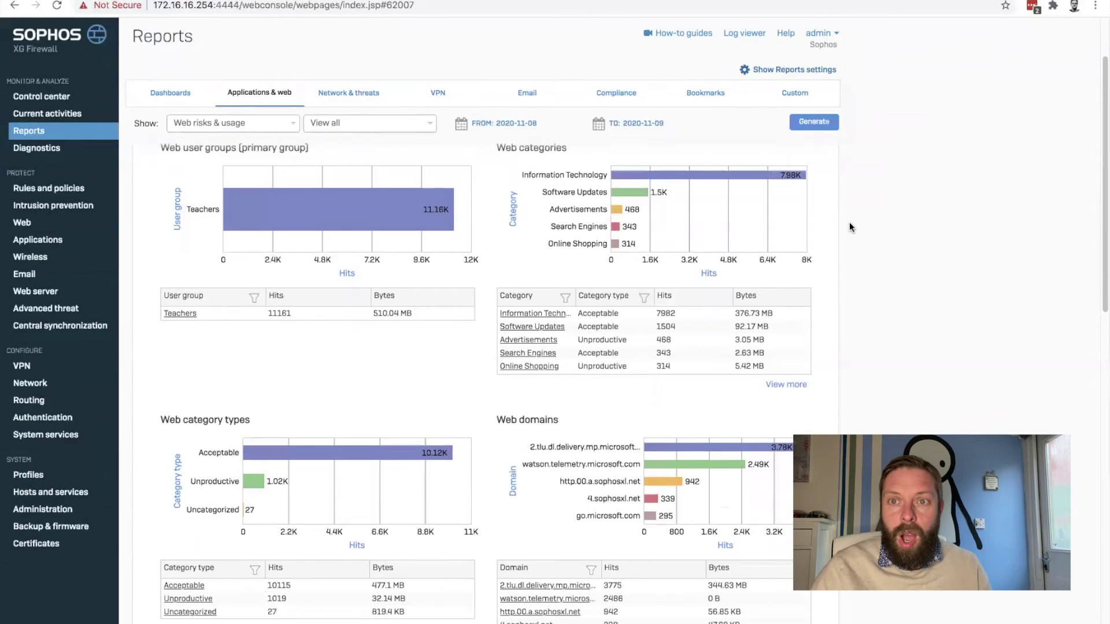
scroll(849, 223, "up", 2)
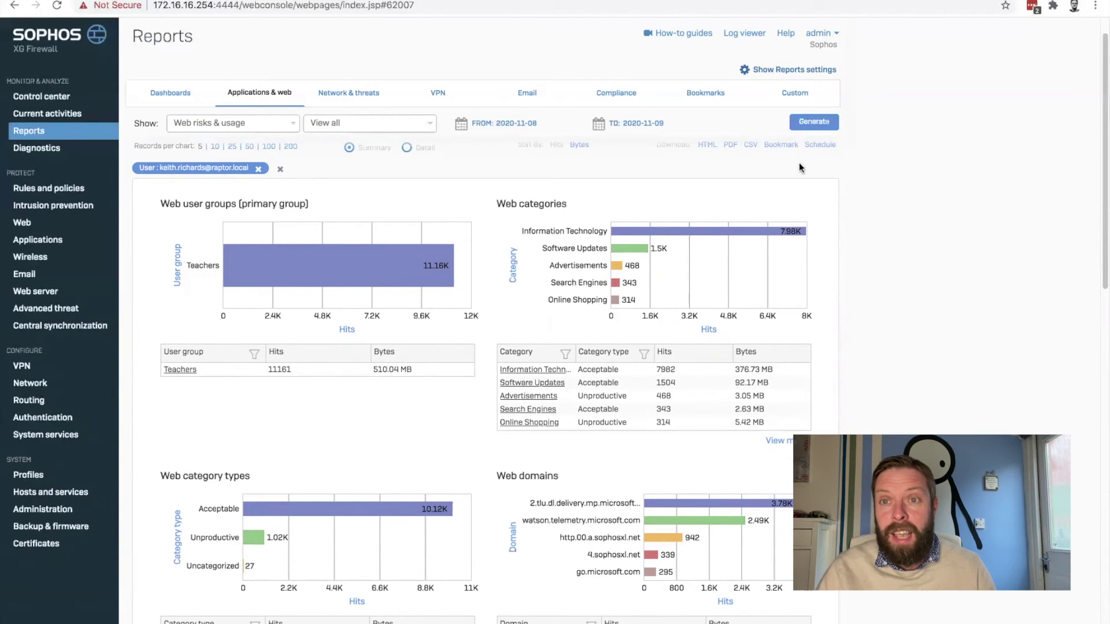
mouse_move(802, 231)
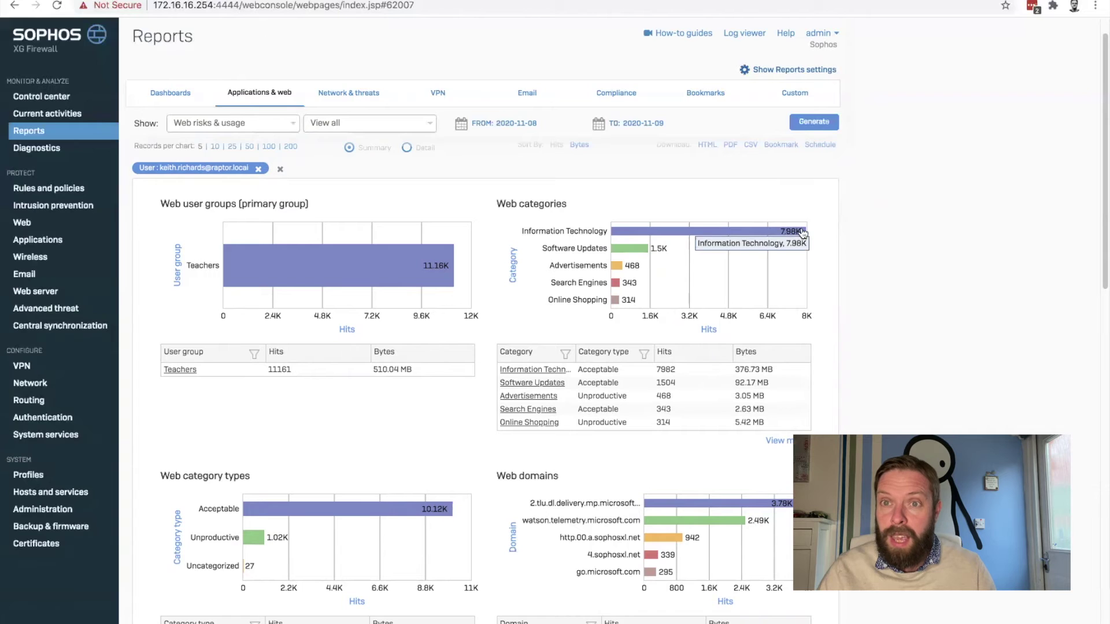
Open the web content filters list and examine the Safeguarding_Terrorism_Related filter.
left_click(51, 224)
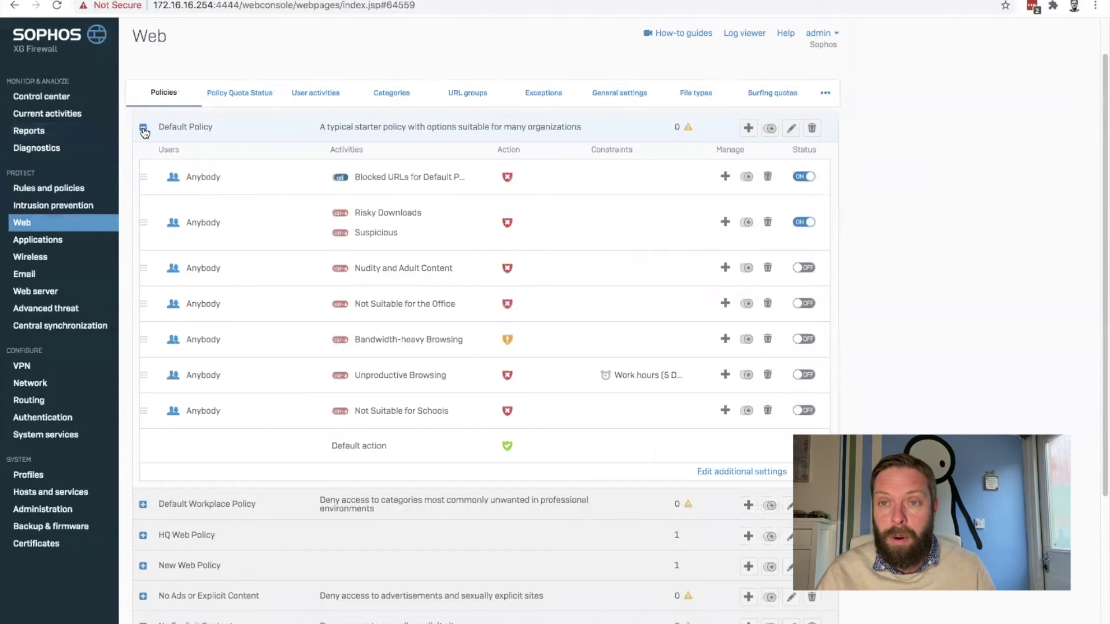
left_click(142, 122)
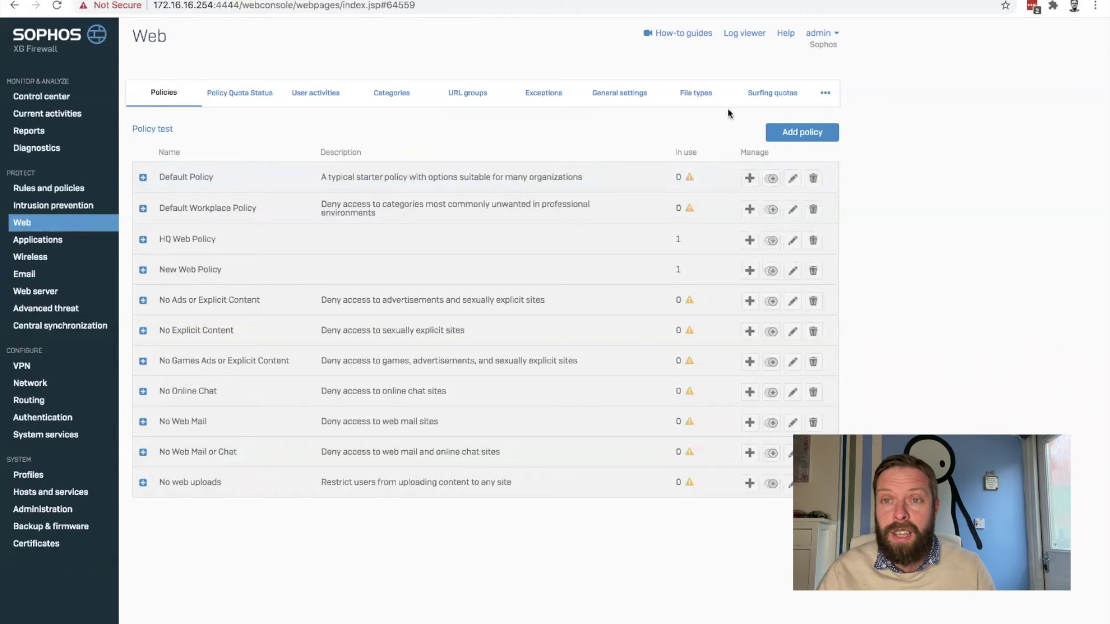
mouse_move(821, 99)
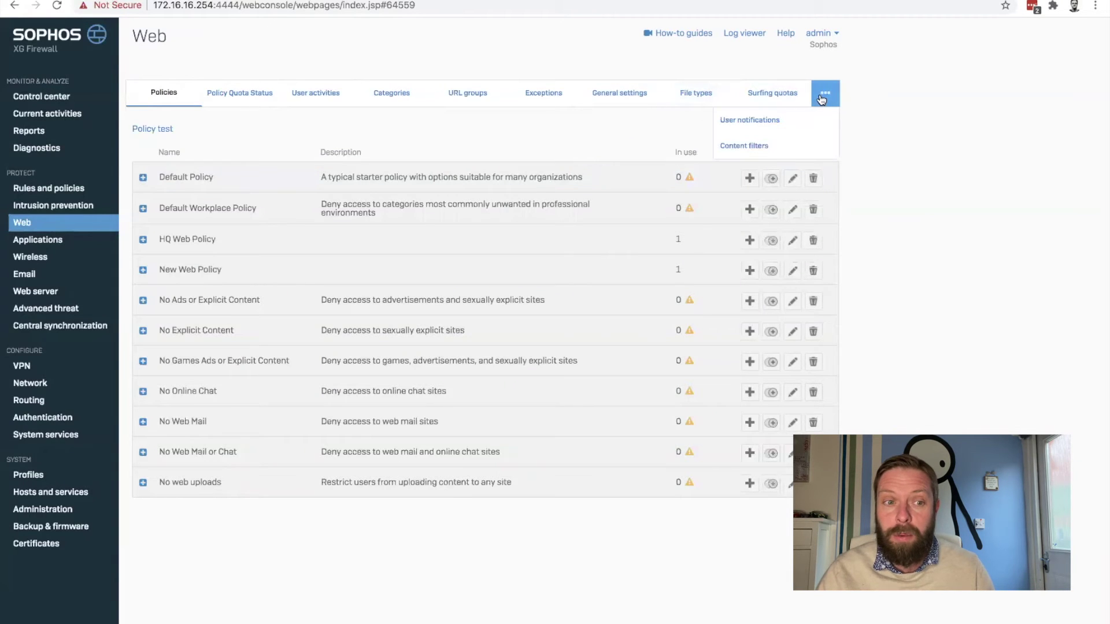
left_click(756, 148)
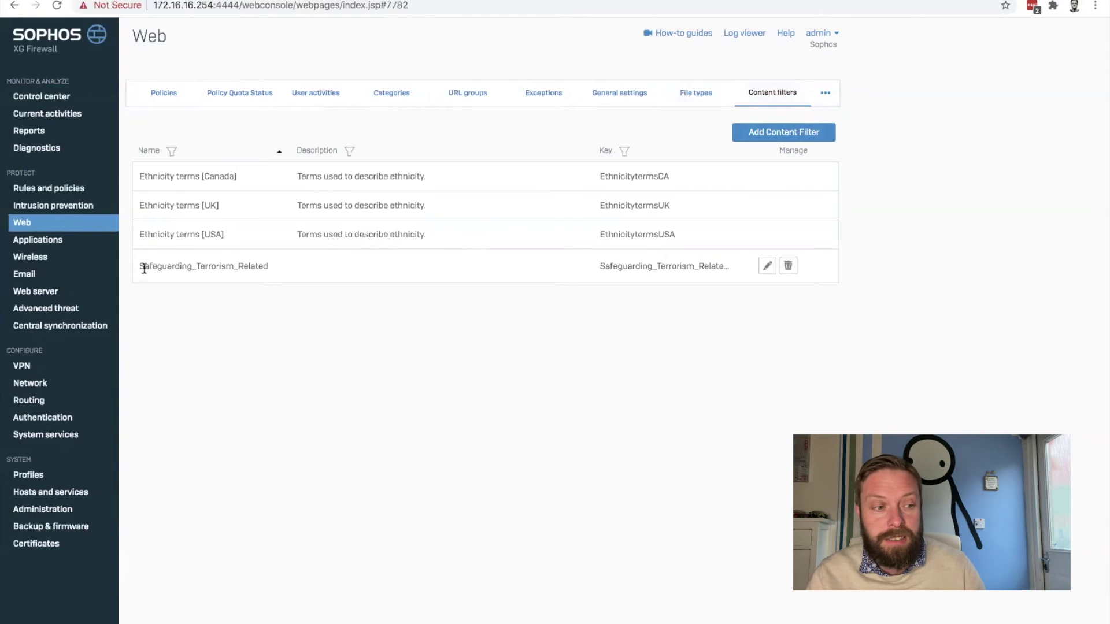
left_click_drag(137, 266, 275, 266)
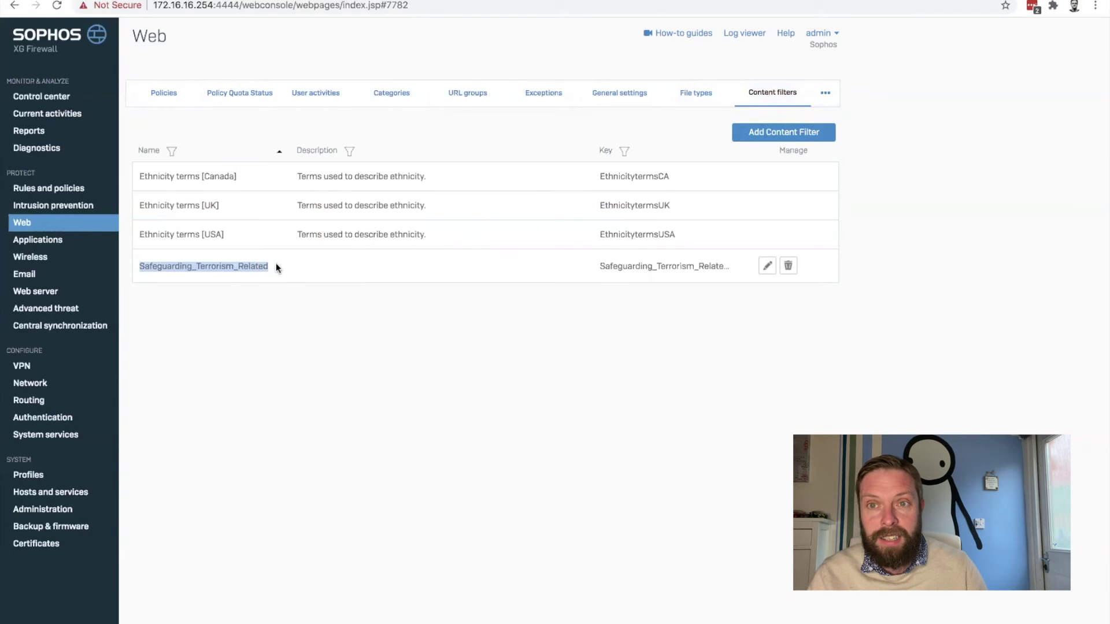
left_click(350, 277)
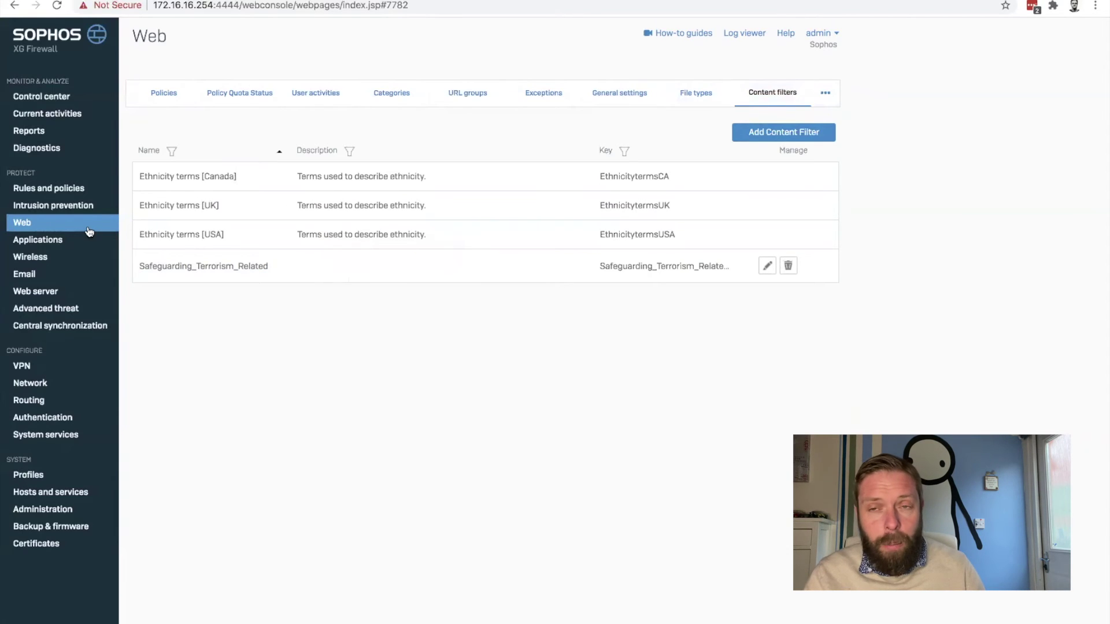
Open New Web Policy for editing from the web policies list and add a new rule to it.
left_click(168, 100)
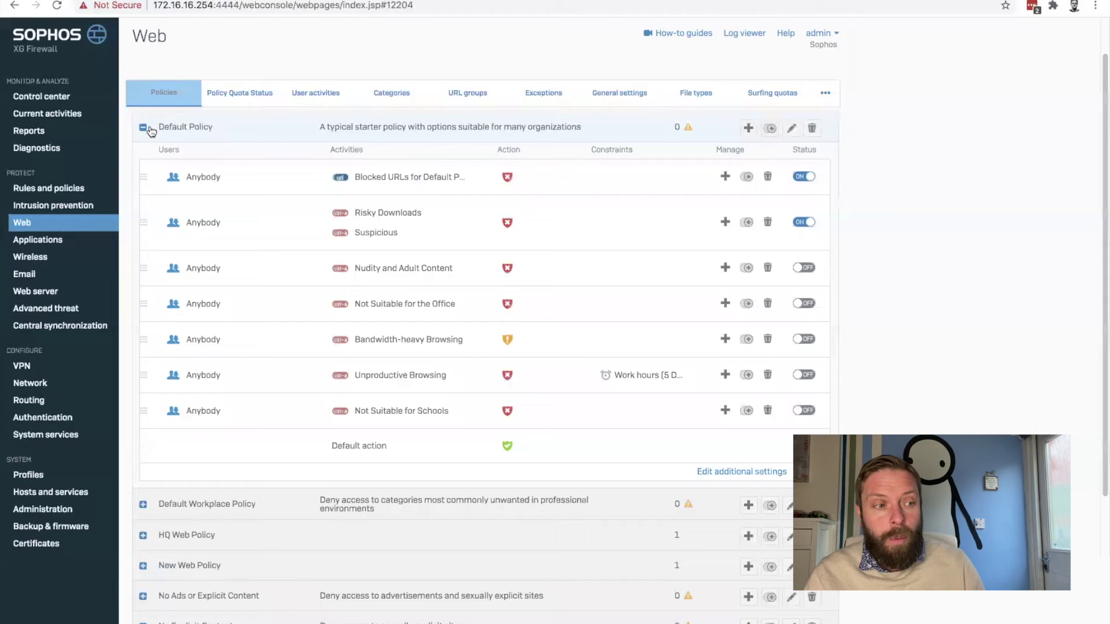
left_click(143, 128)
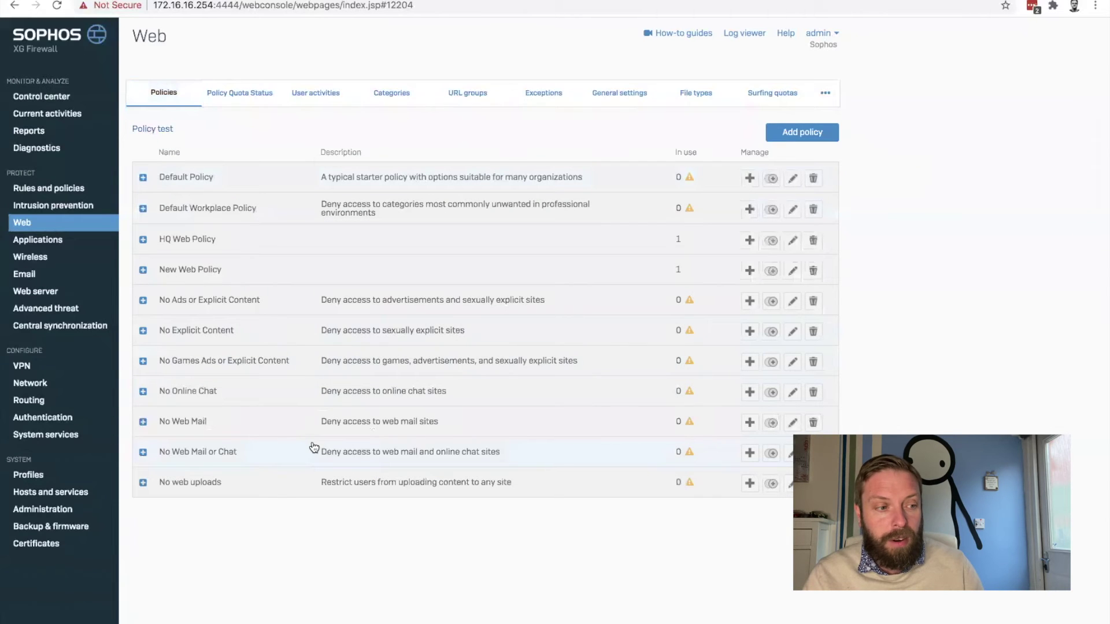
left_click(188, 267)
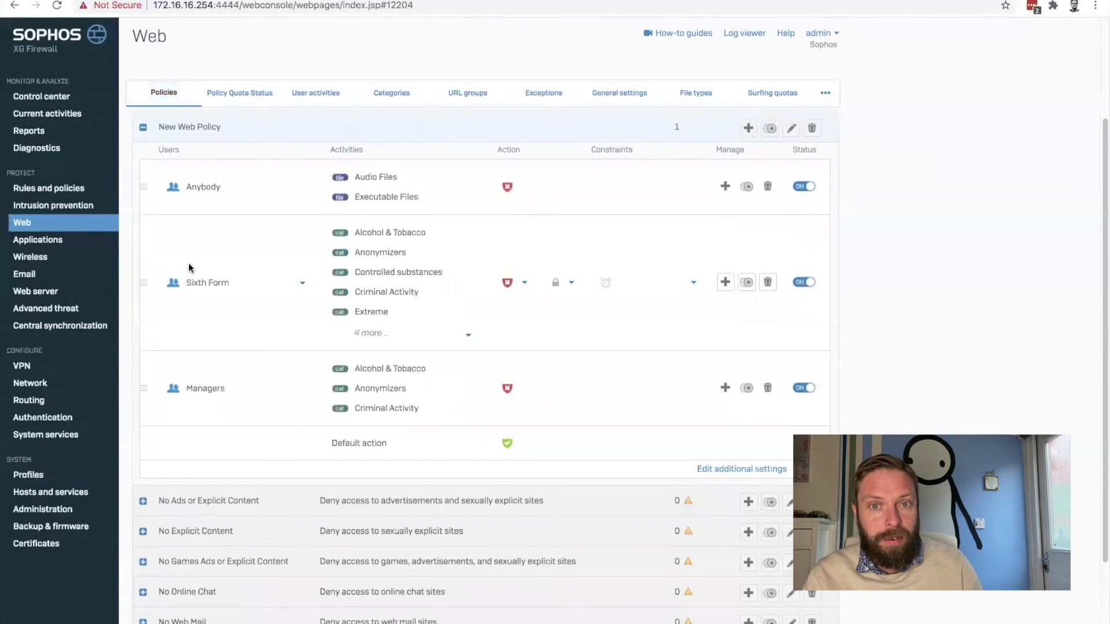
scroll(493, 313, "up", 1)
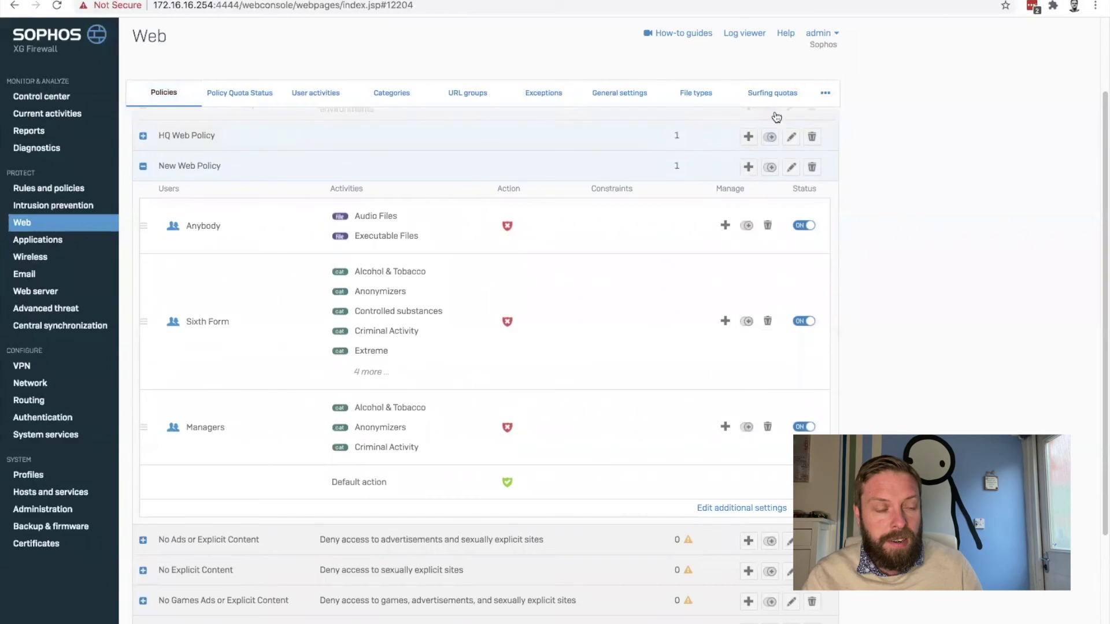
left_click(792, 168)
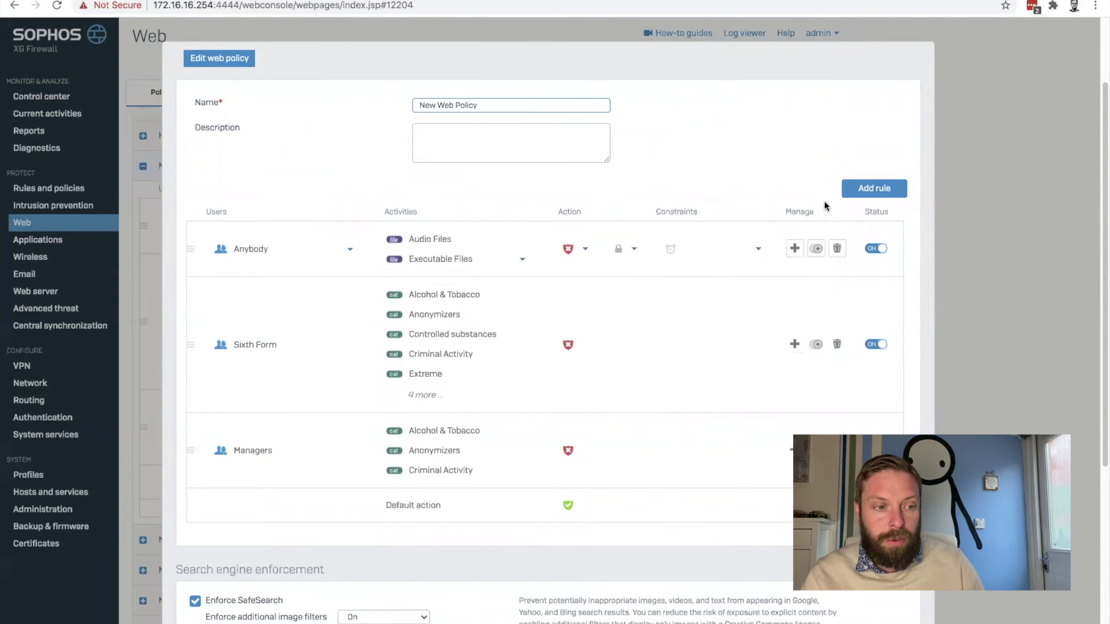
left_click(858, 190)
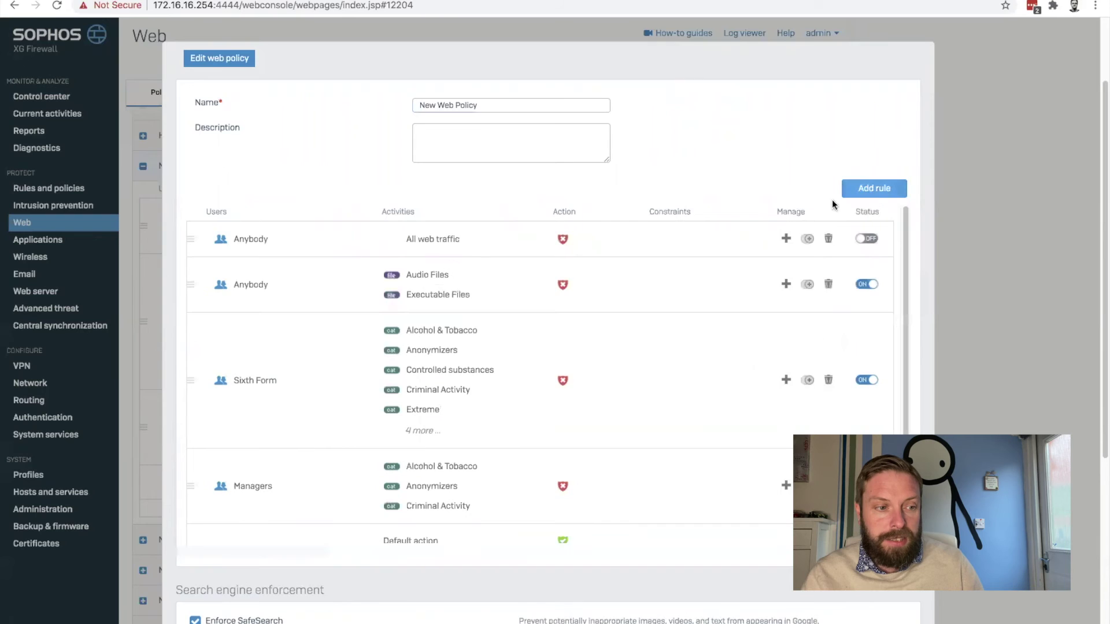
Apply the Safeguarding_Terrorism_Related content filter to all web traffic in the new Anybody rule.
left_click(519, 240)
left_click(518, 222)
left_click(475, 243)
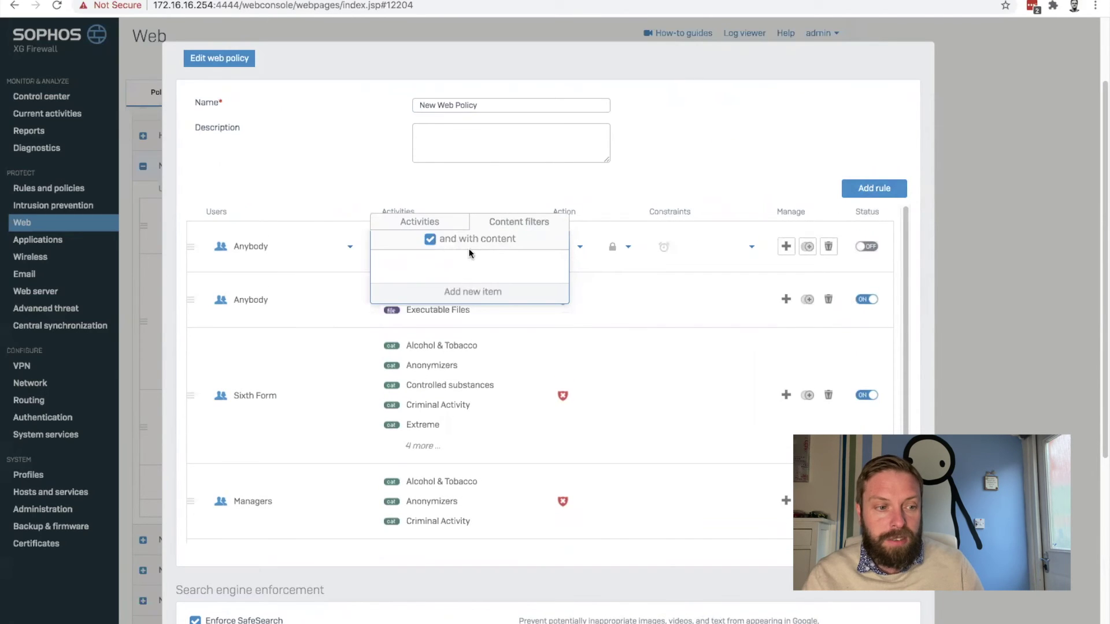
left_click(485, 299)
left_click(383, 358)
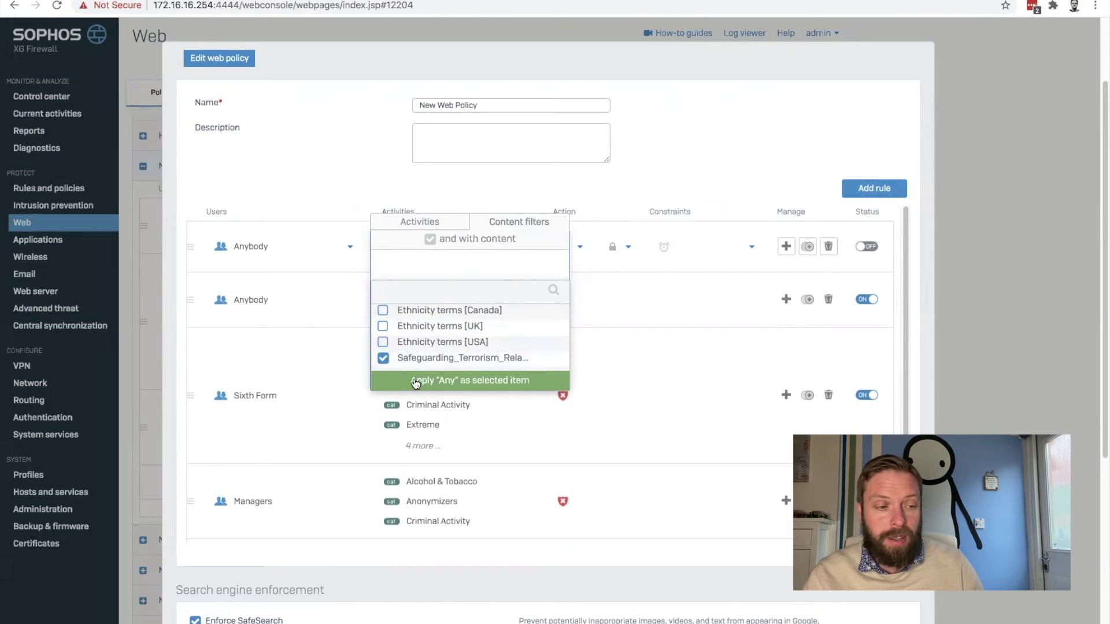
left_click(414, 382)
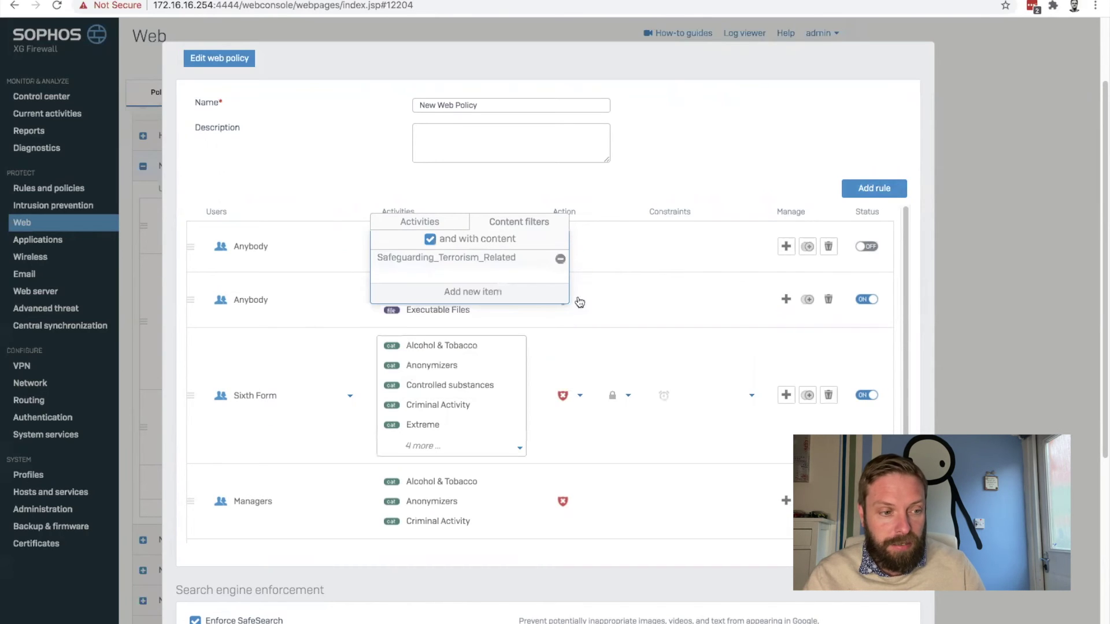
left_click(625, 262)
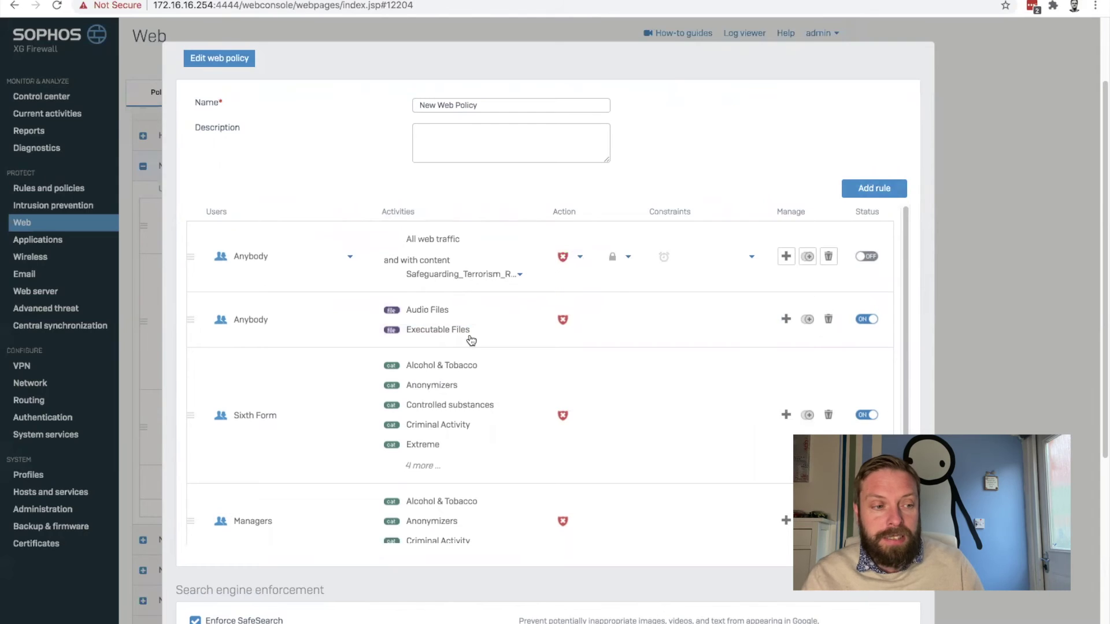
Set the new content filter rule's action to Log HTTP and enable it, saving the web policy.
left_click(571, 258)
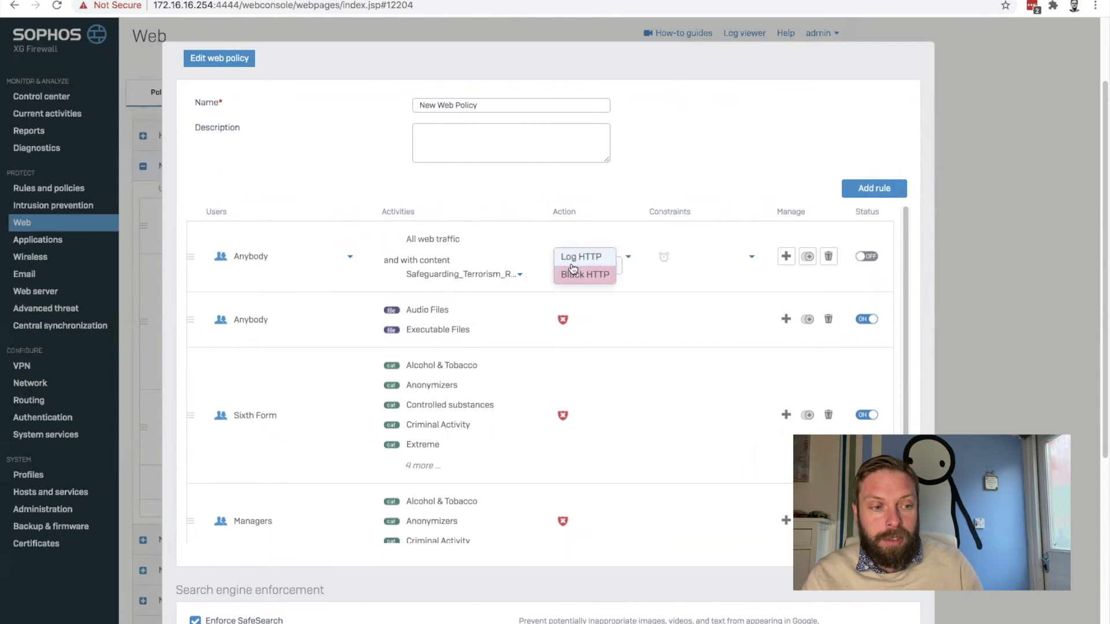
left_click(578, 258)
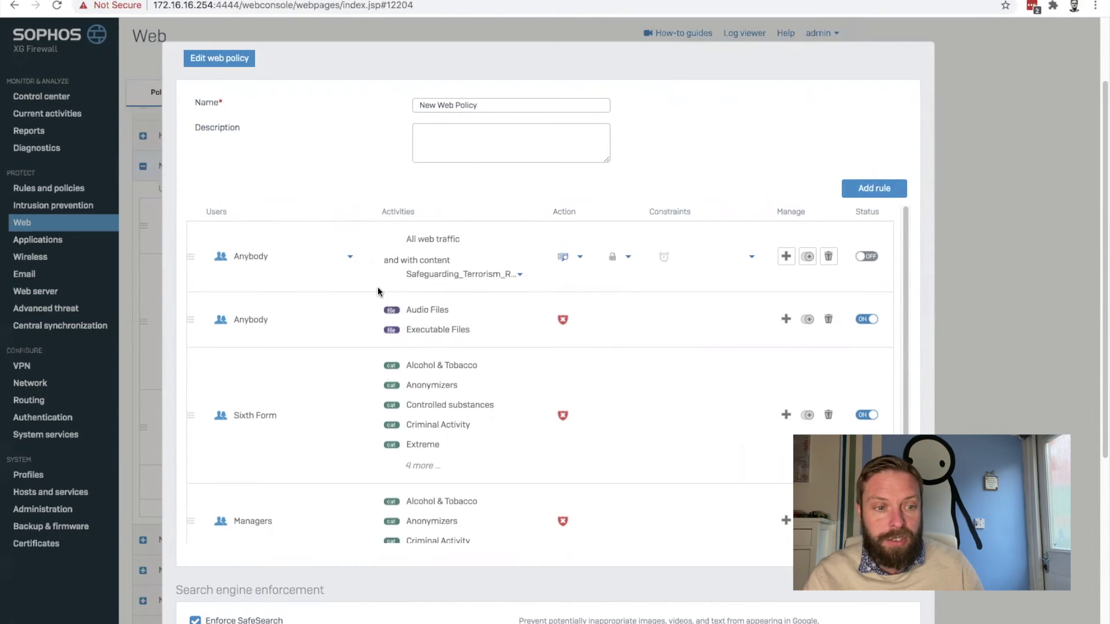
left_click(867, 256)
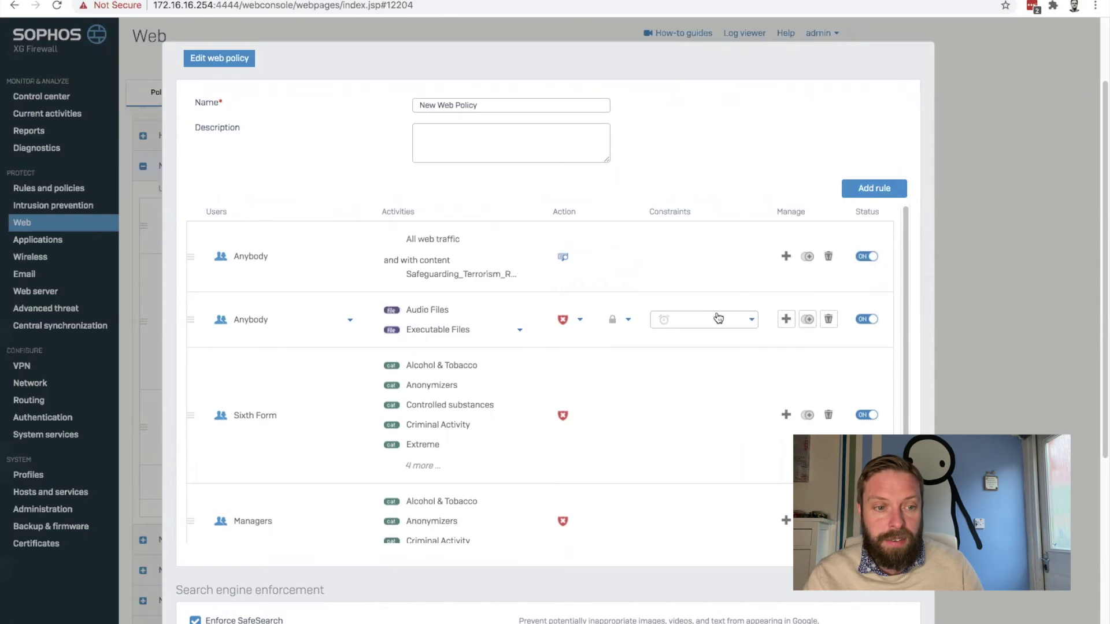
scroll(679, 280, "down", 8)
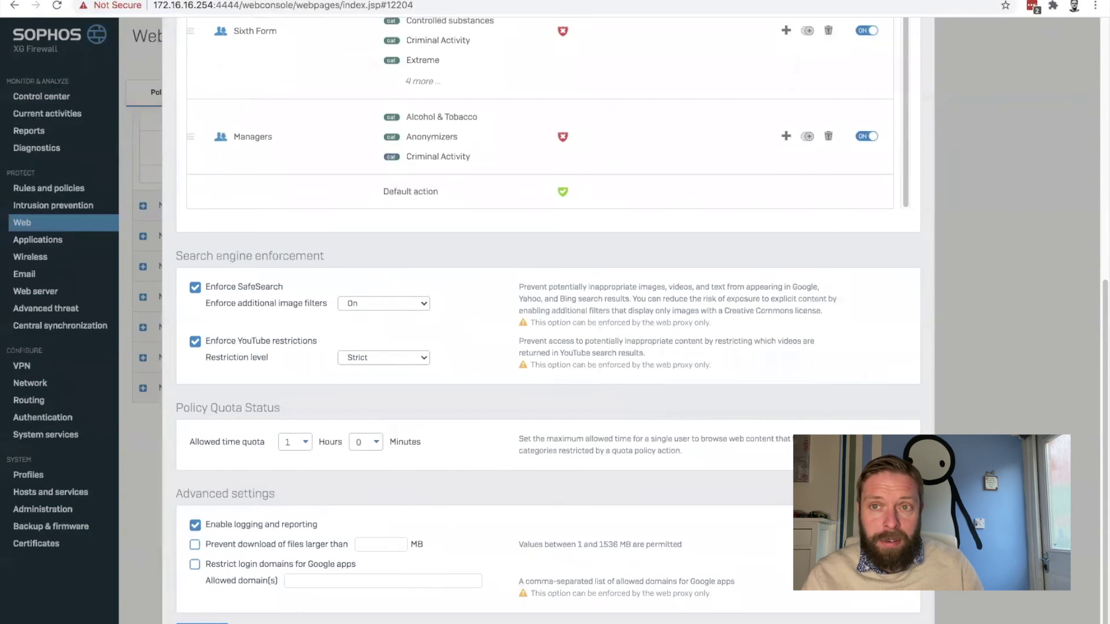
key("Return")
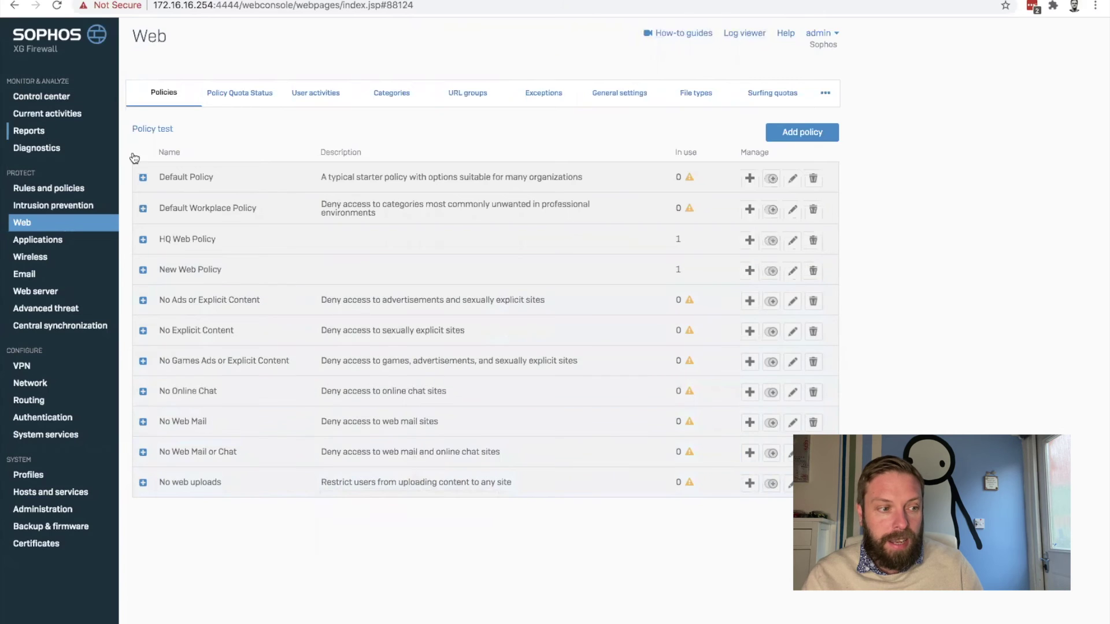
Generate the applications and web report for the period from 2020-05-01 to 2020-11-09.
left_click(29, 130)
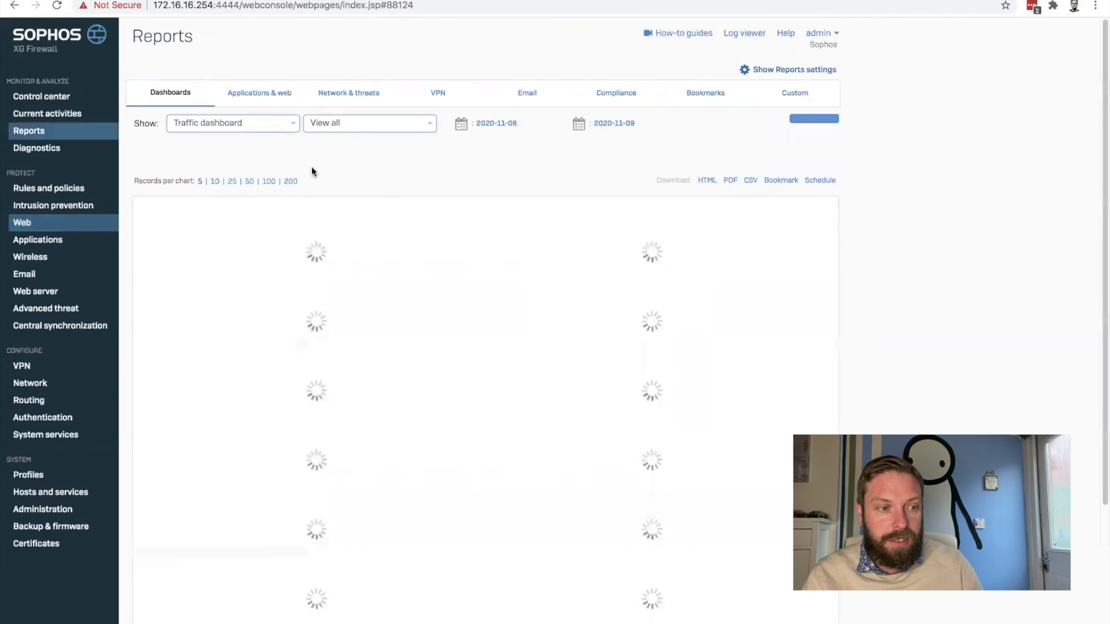
left_click(263, 94)
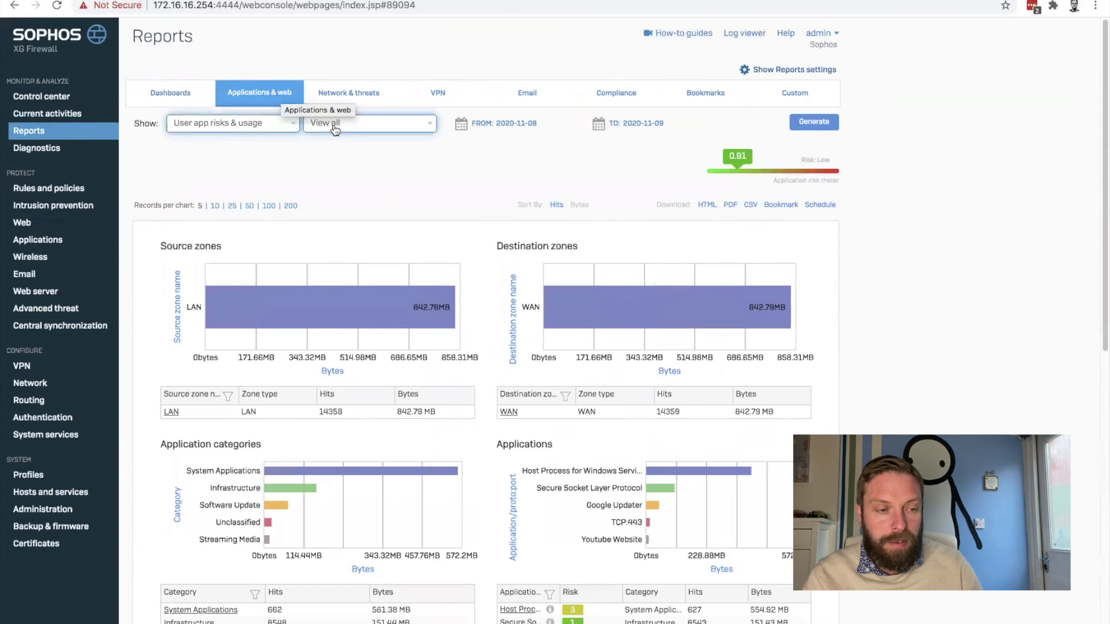
left_click(504, 123)
left_click(494, 161)
left_click(495, 162)
left_click(494, 161)
left_click(495, 161)
left_click(495, 161)
left_click(494, 162)
left_click(584, 195)
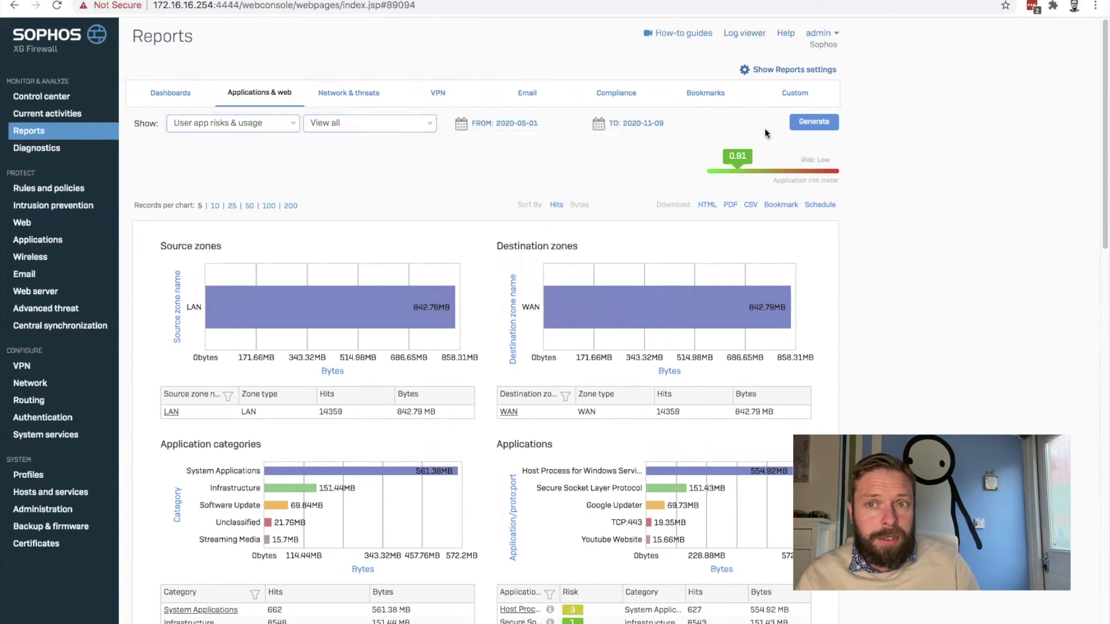
left_click(804, 122)
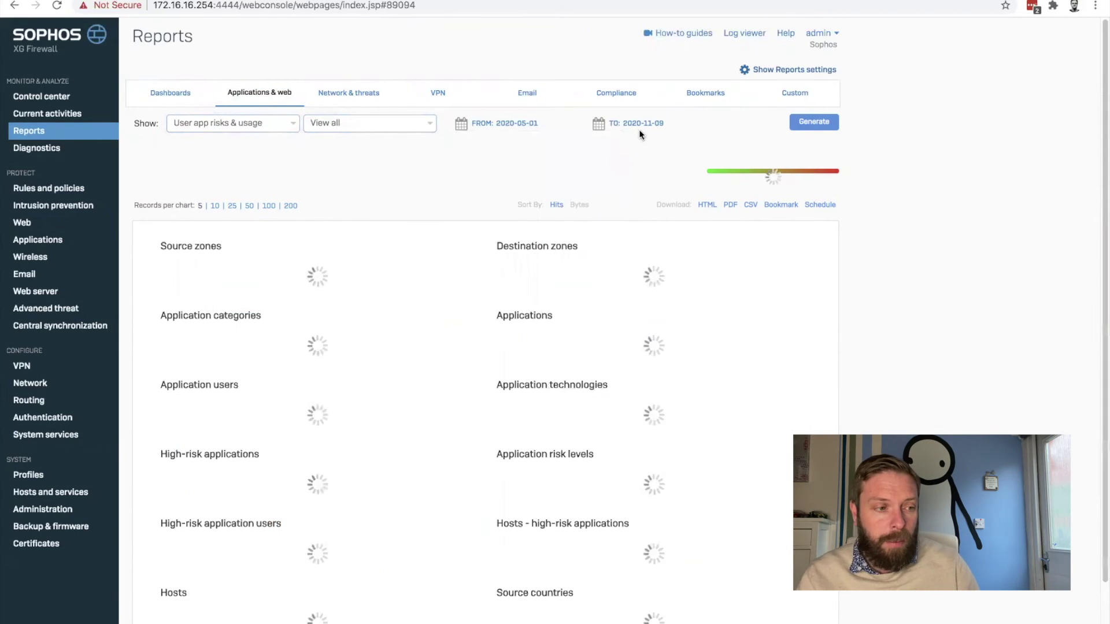
Display the Web content report and examine its content filter matches by IP address, website and user.
left_click(251, 122)
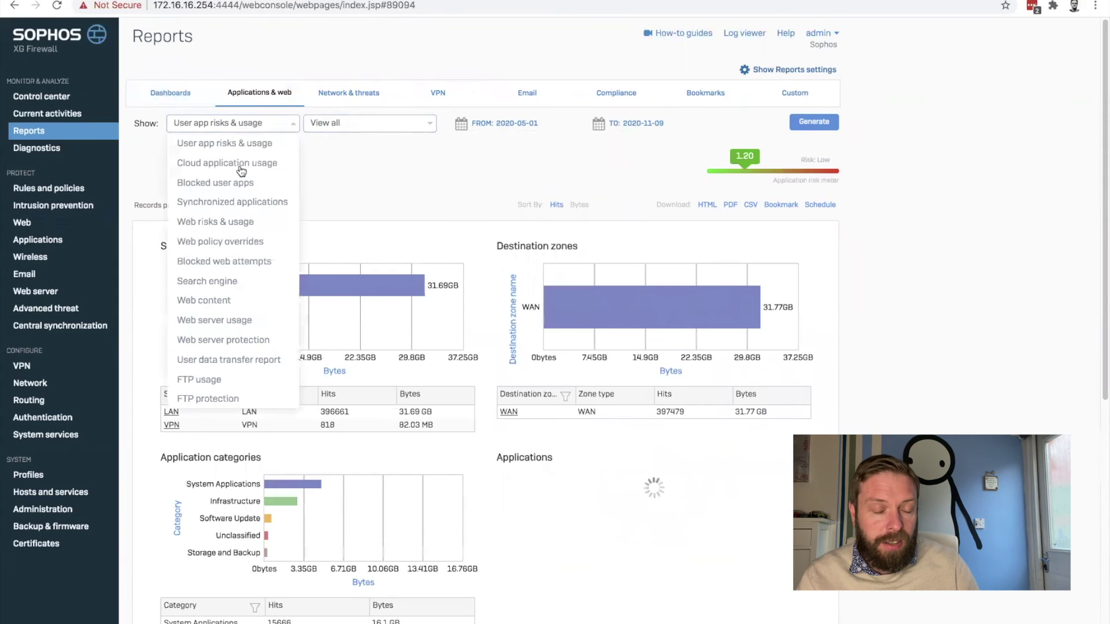
left_click(225, 302)
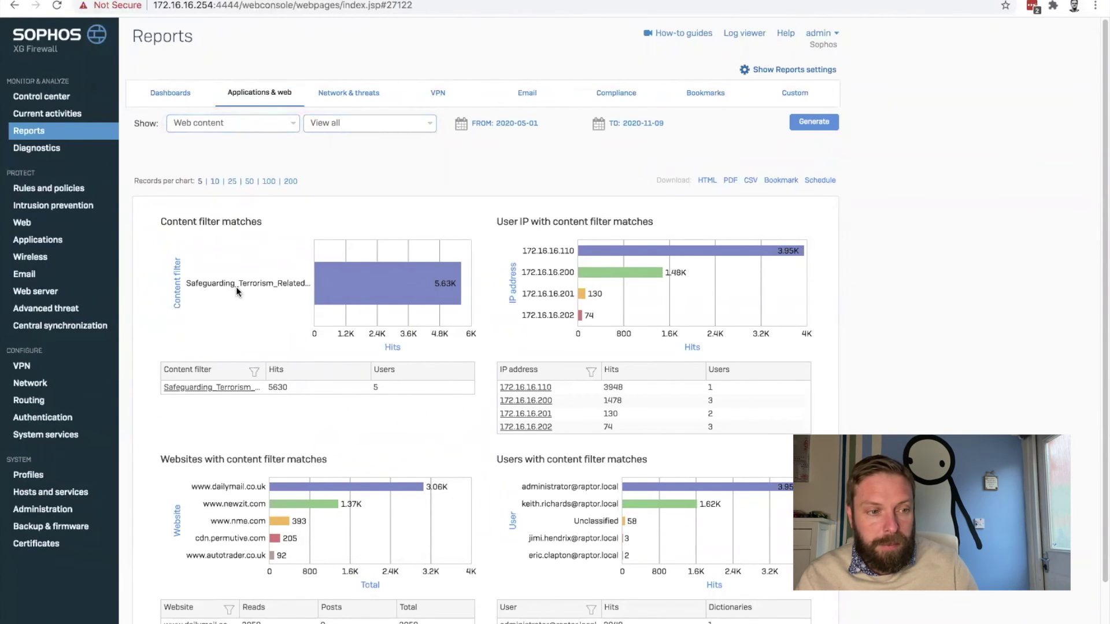
mouse_move(441, 294)
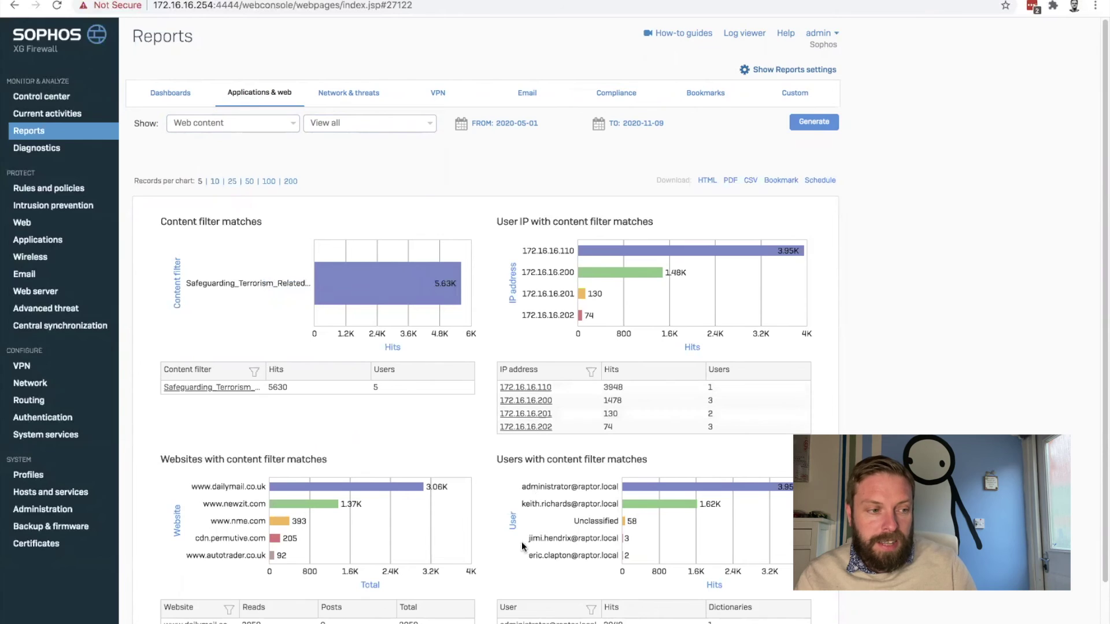
mouse_move(272, 541)
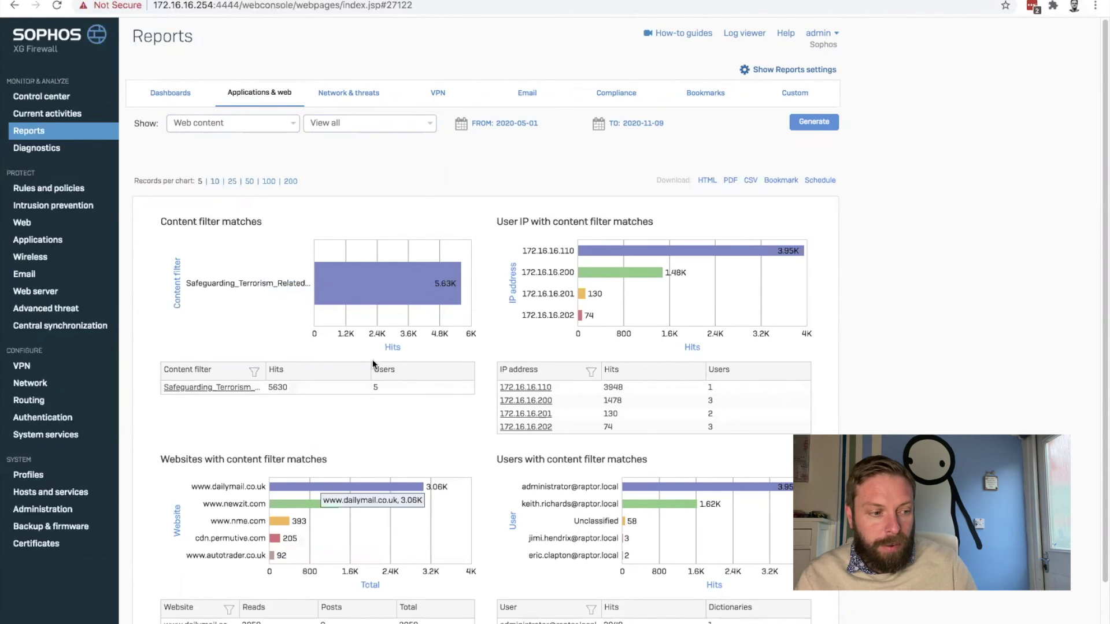
Filter the Web content report by the safeguarding filter and the second most active user, and view the full list of matching websites.
left_click(387, 298)
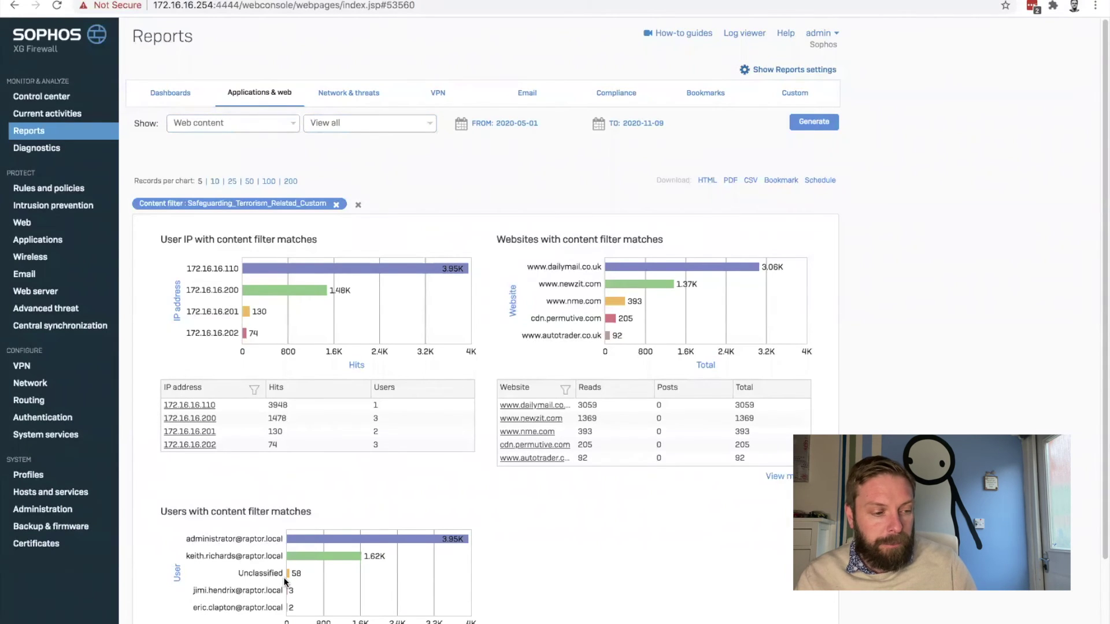
left_click(342, 558)
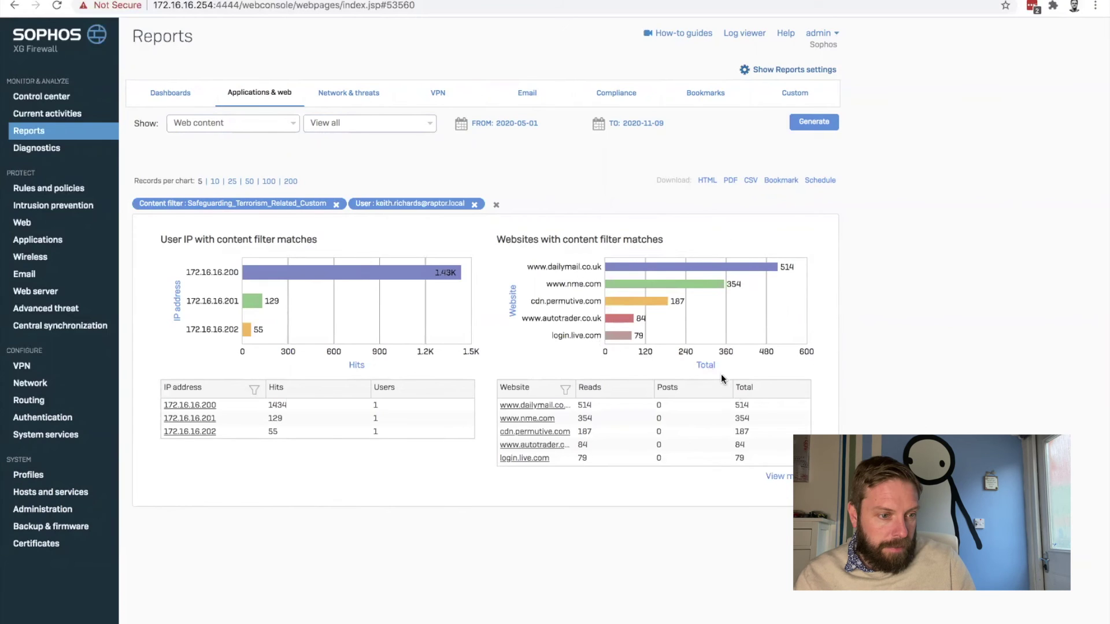
left_click(776, 477)
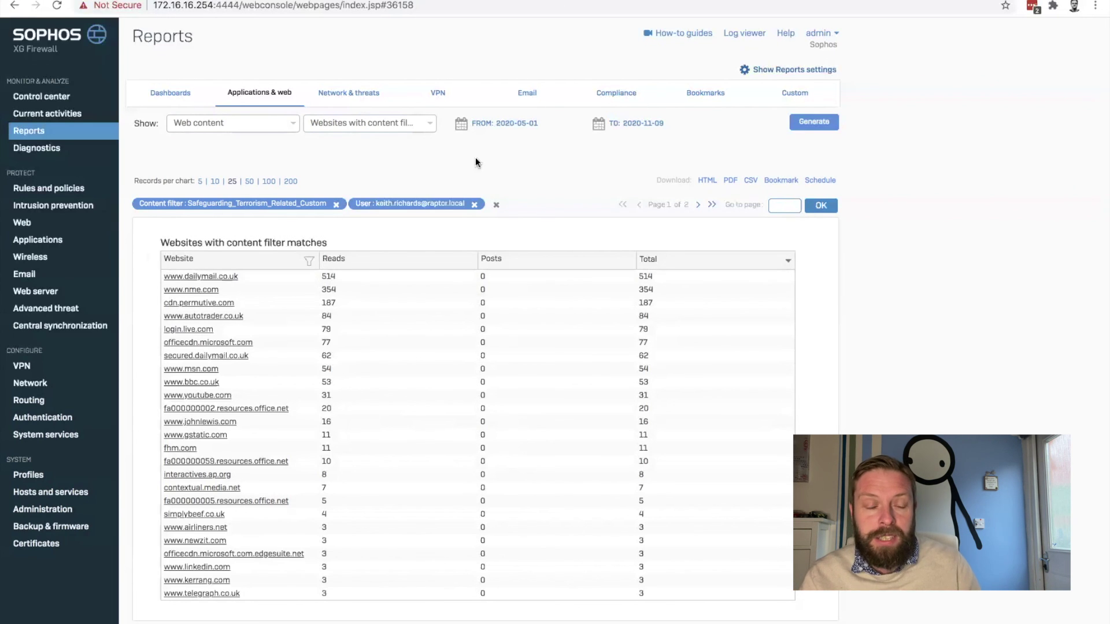
Open the log viewer and display the Web content policy logs.
left_click(743, 33)
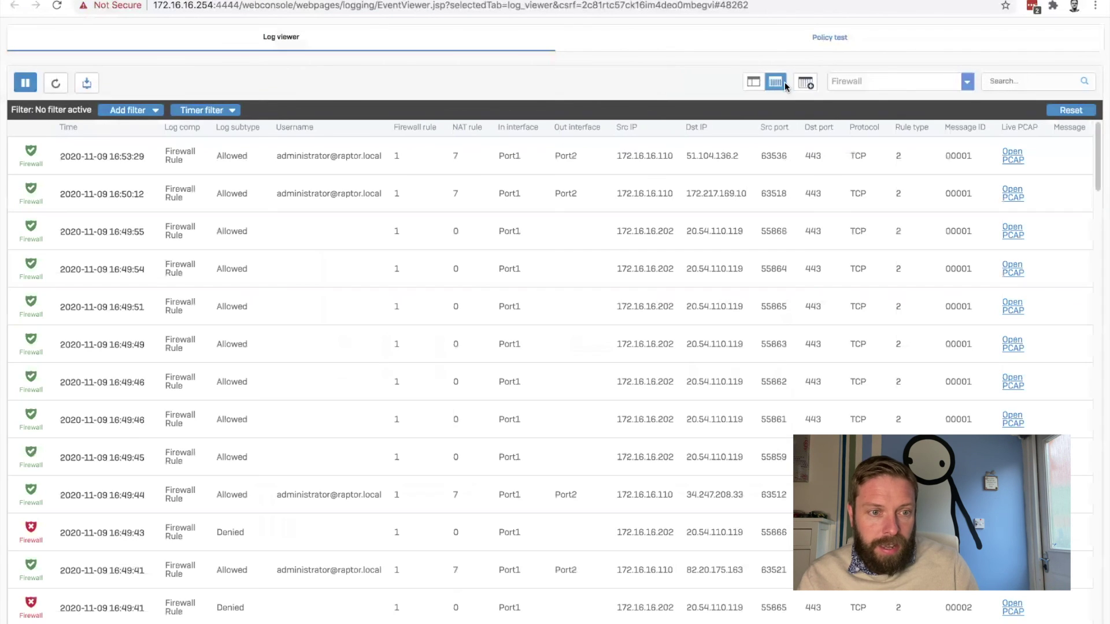
left_click(924, 81)
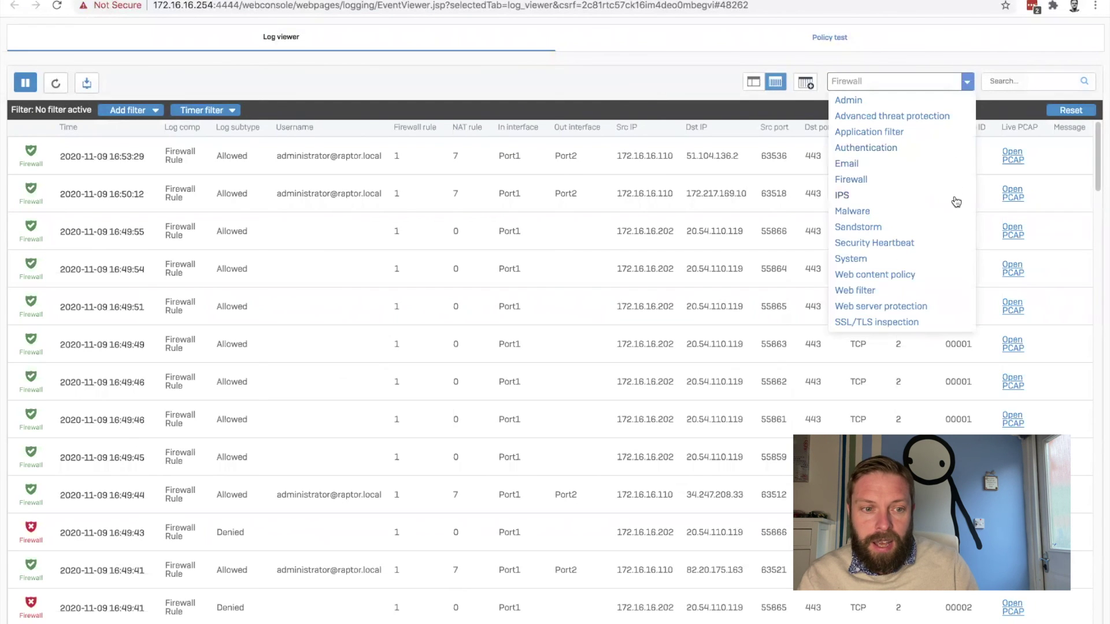
left_click(918, 274)
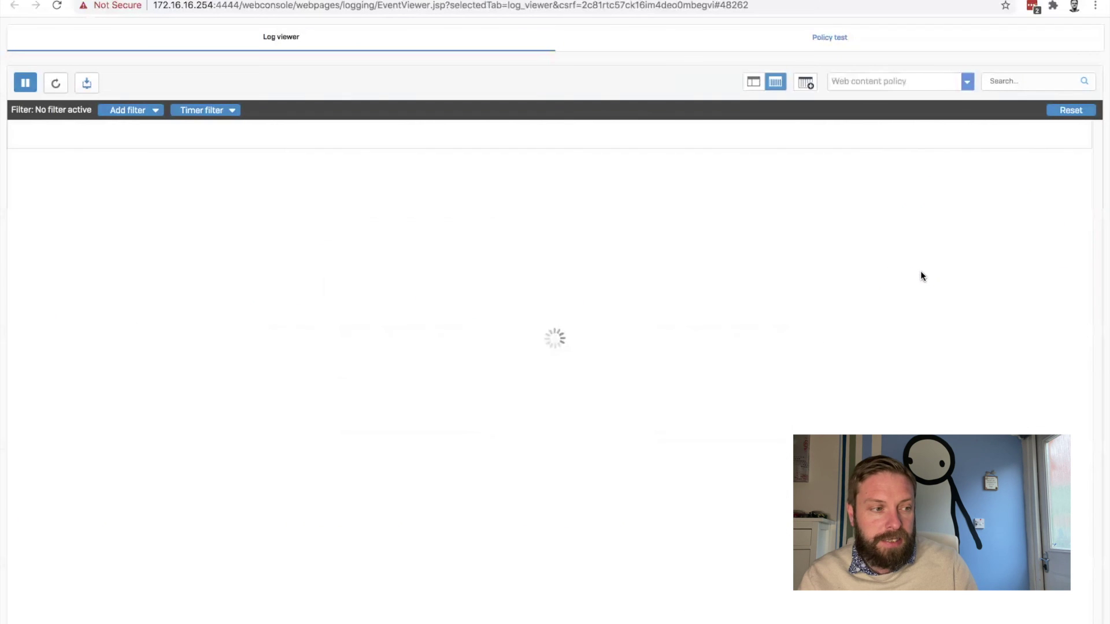
Filter the Web content policy logs by the user's first name and by "dailymail".
left_click(1033, 82)
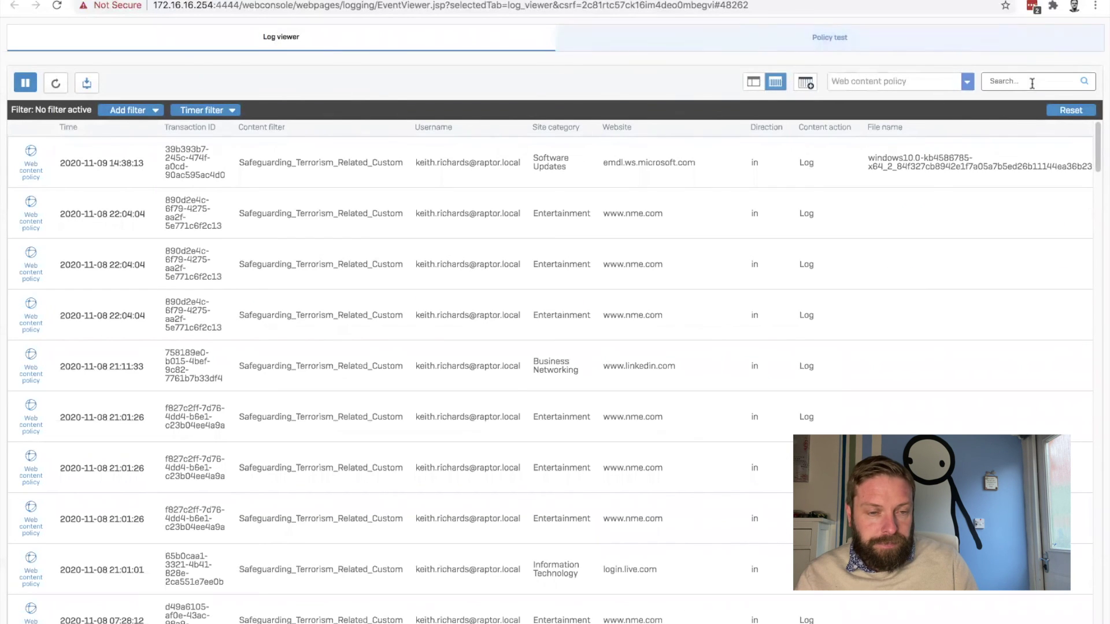
type("keith")
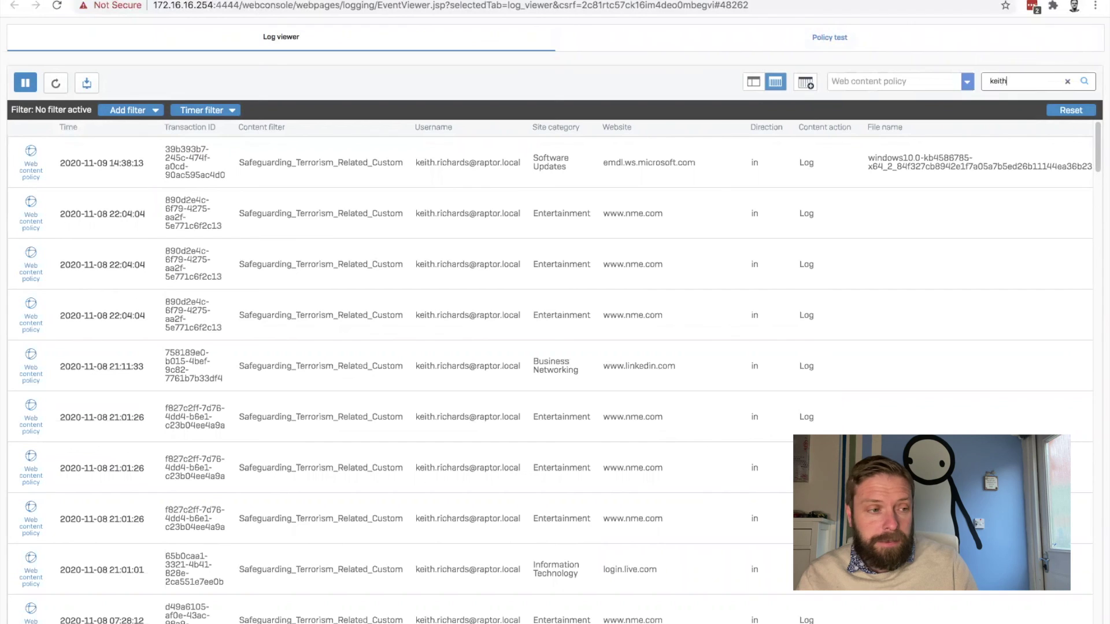
key("Return")
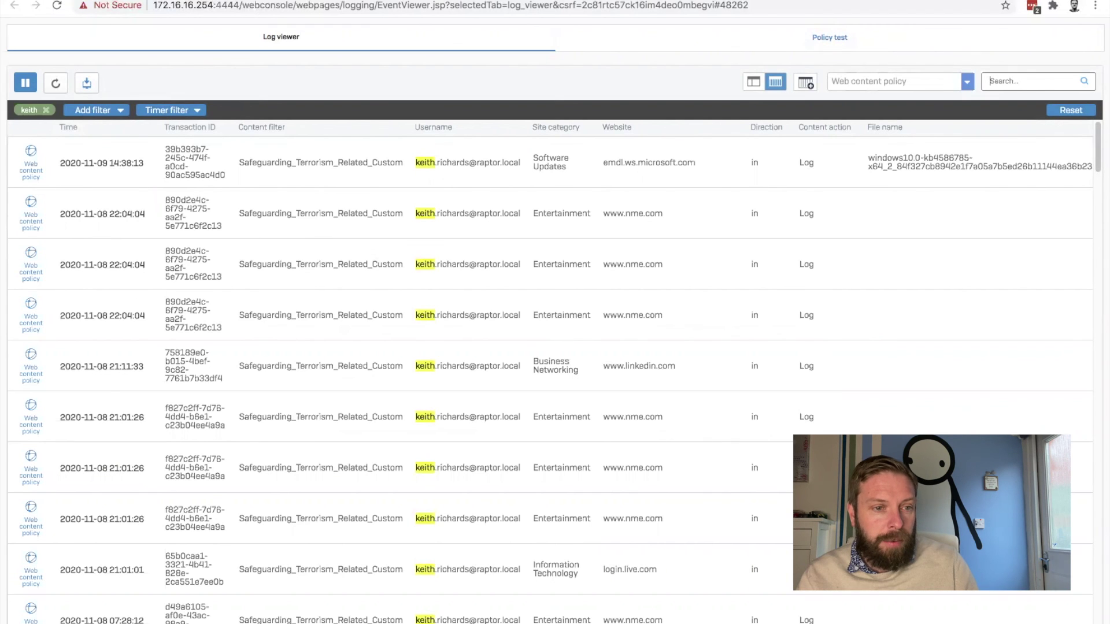
type("dailyma")
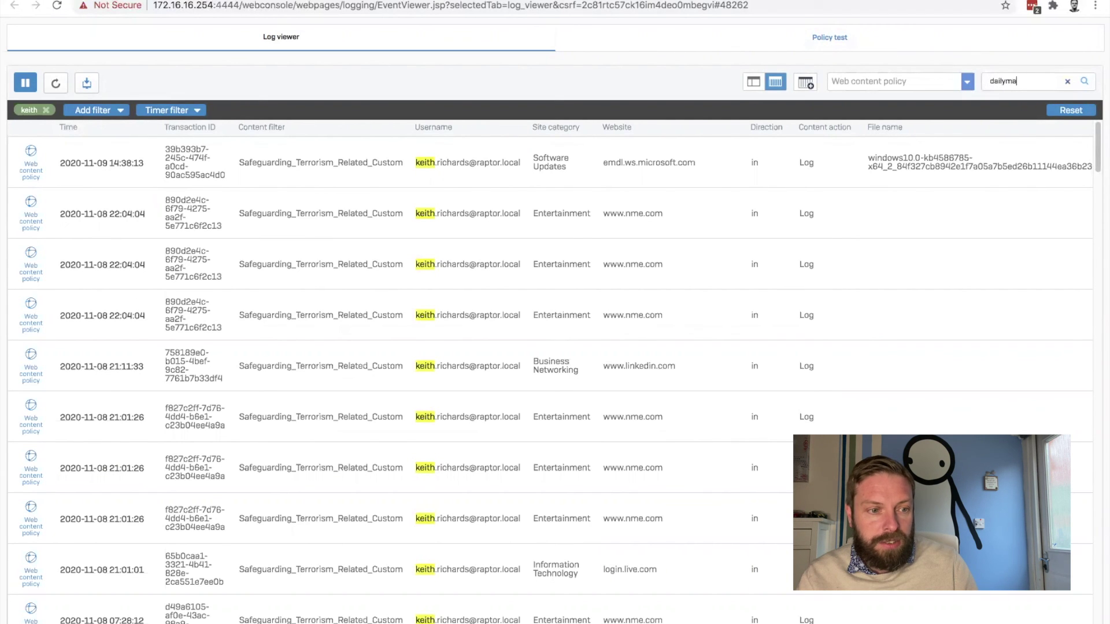
key("Return")
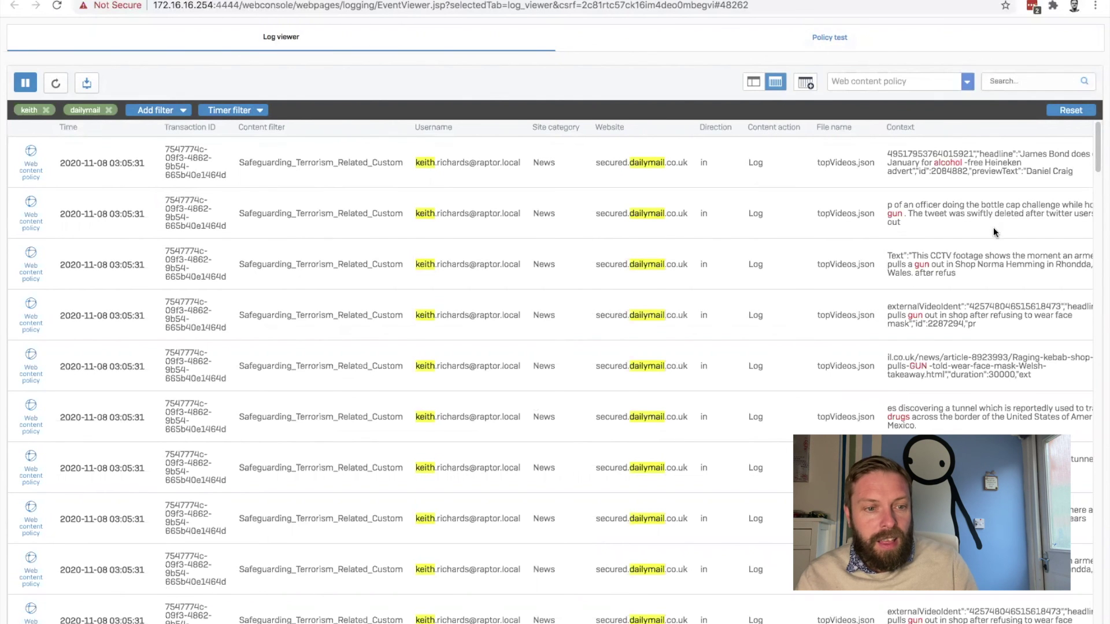
Examine the context of the filtered log entries, focusing on the matched keyword "MURDER" and the text surrounding it.
scroll(996, 227, "down", 2)
scroll(996, 227, "down", 1)
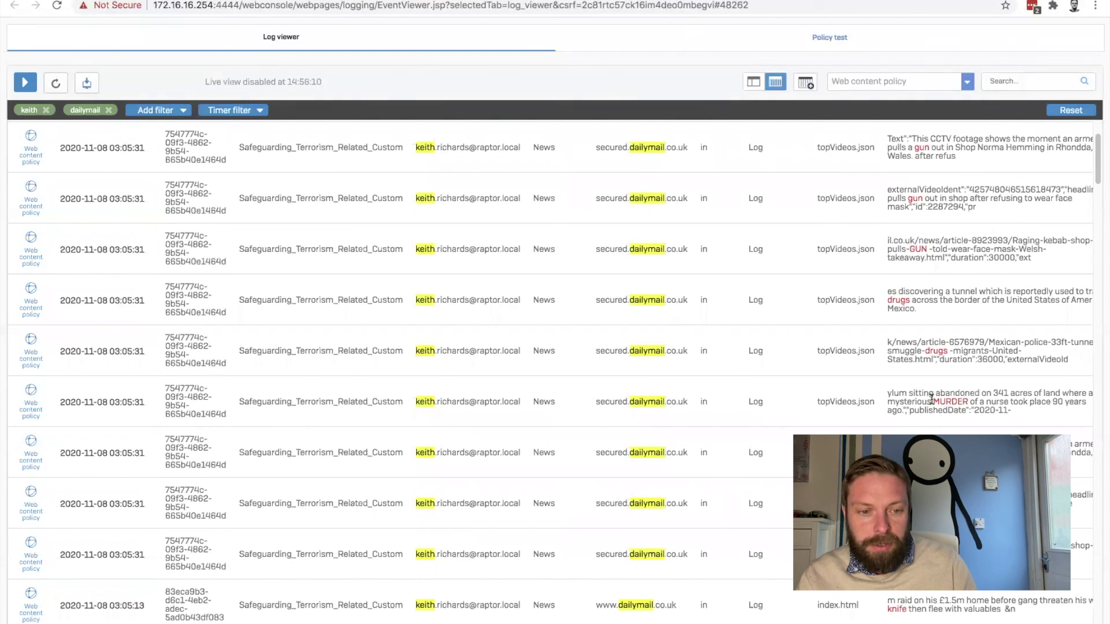
left_click_drag(948, 400, 967, 394)
double_click(952, 401)
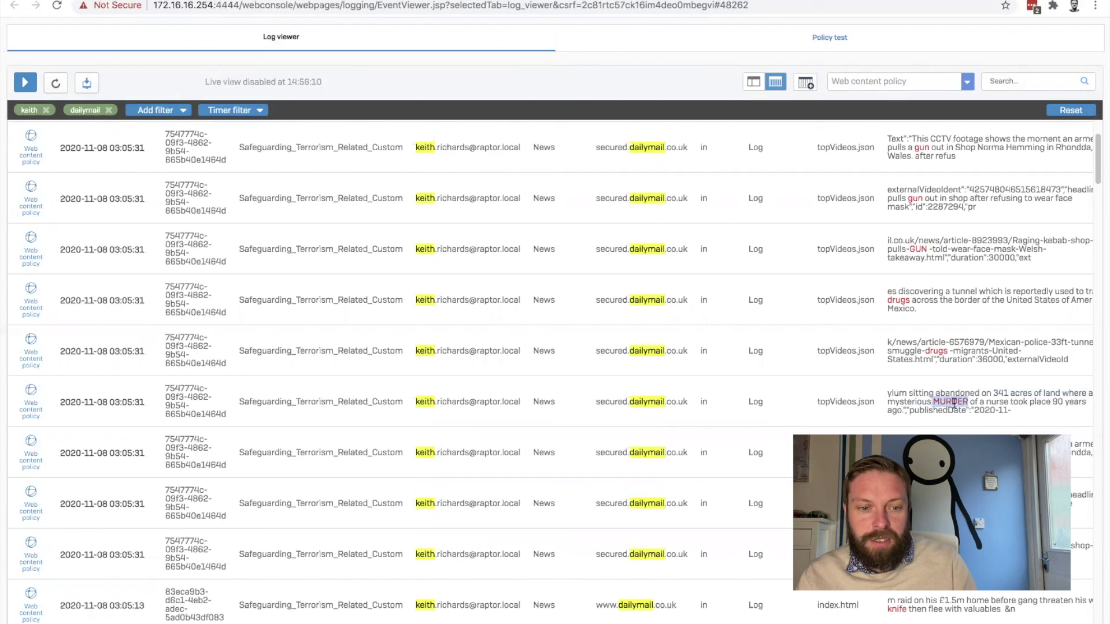
left_click_drag(933, 401, 883, 394)
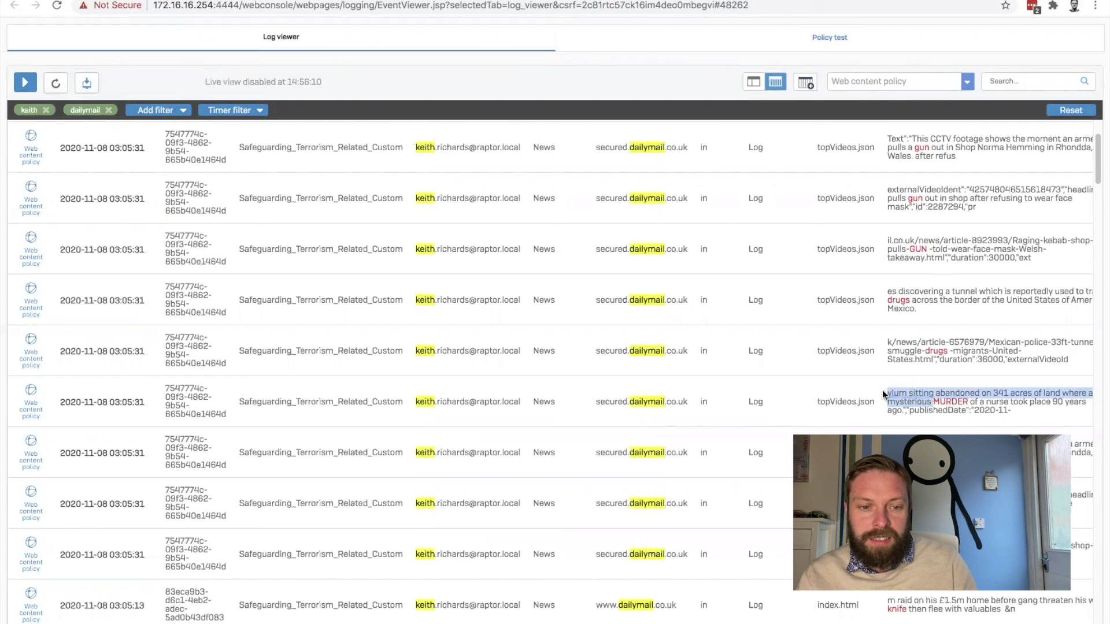
left_click(1006, 419)
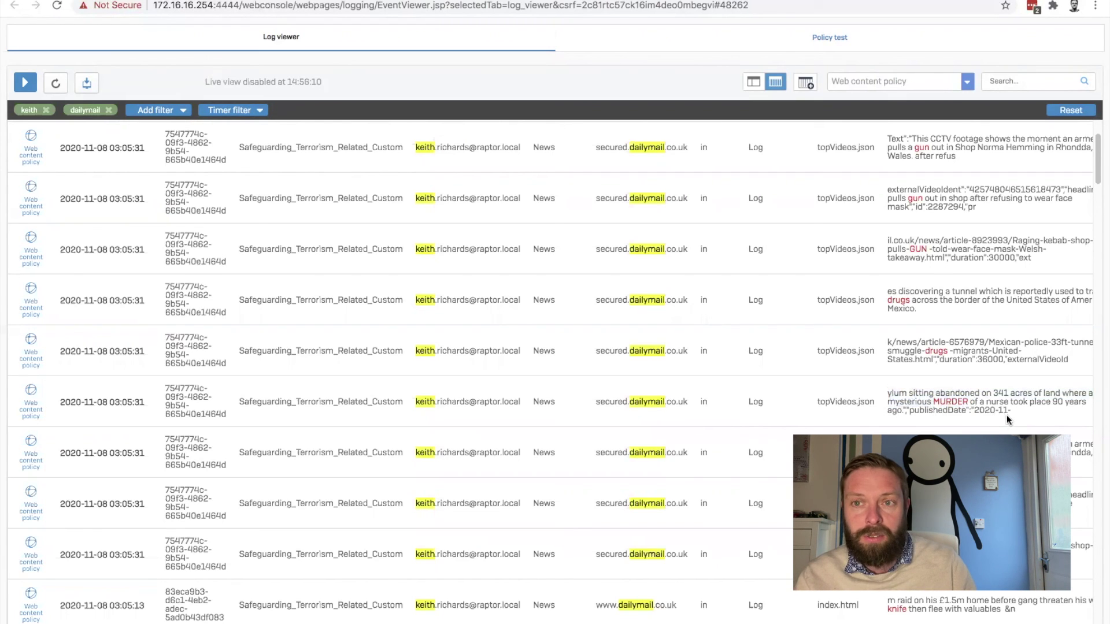
scroll(1003, 416, "down", 1)
scroll(1004, 416, "down", 3)
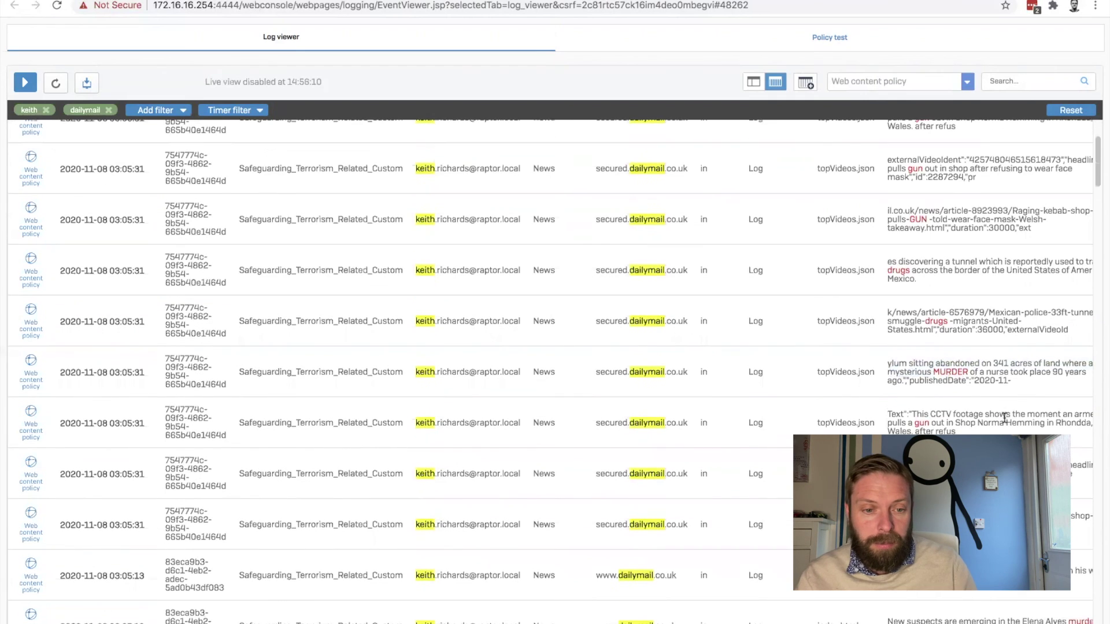
scroll(1006, 420, "down", 1)
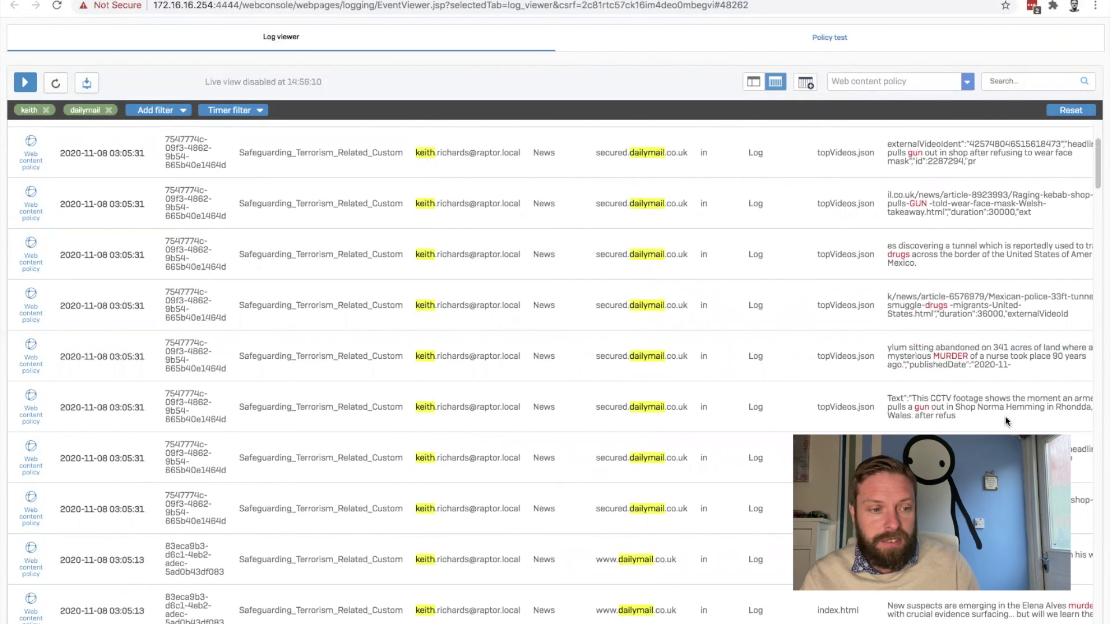
scroll(1005, 421, "down", 1)
scroll(1006, 421, "down", 1)
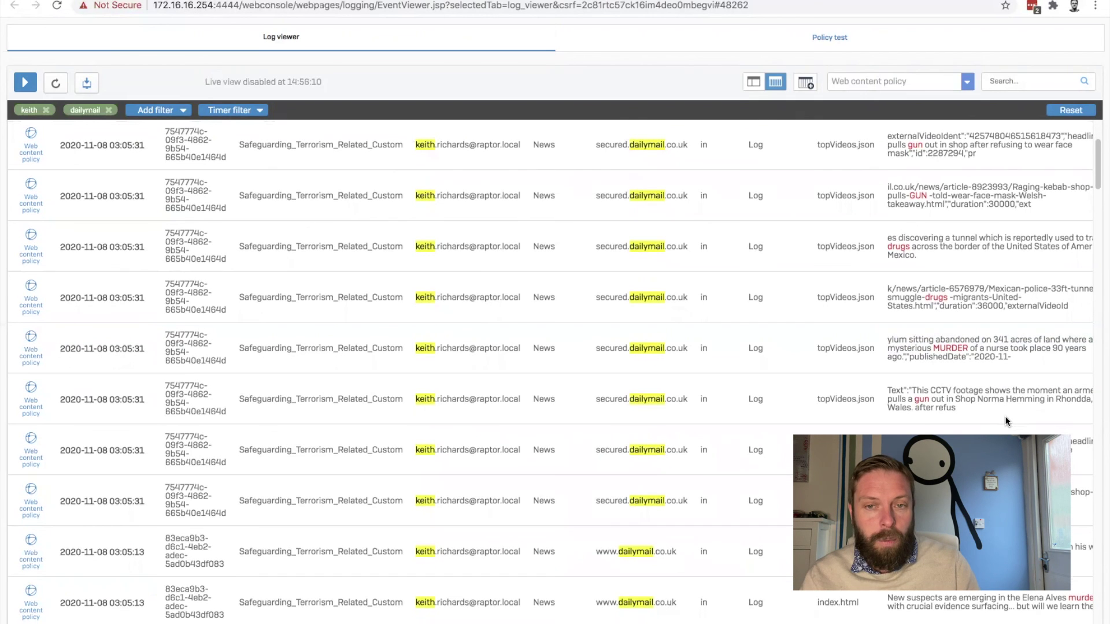